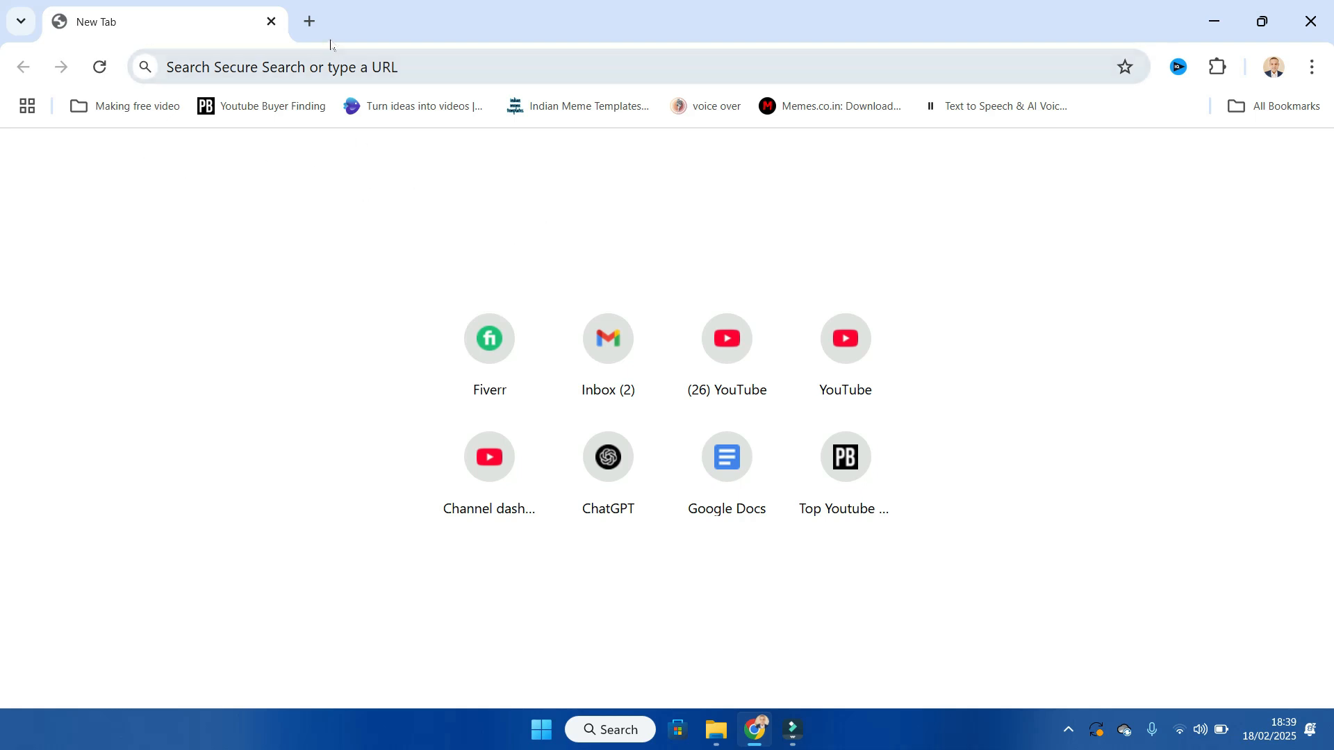
- Go to ads.google.com in the browser
click(442, 72)
text(ads.)
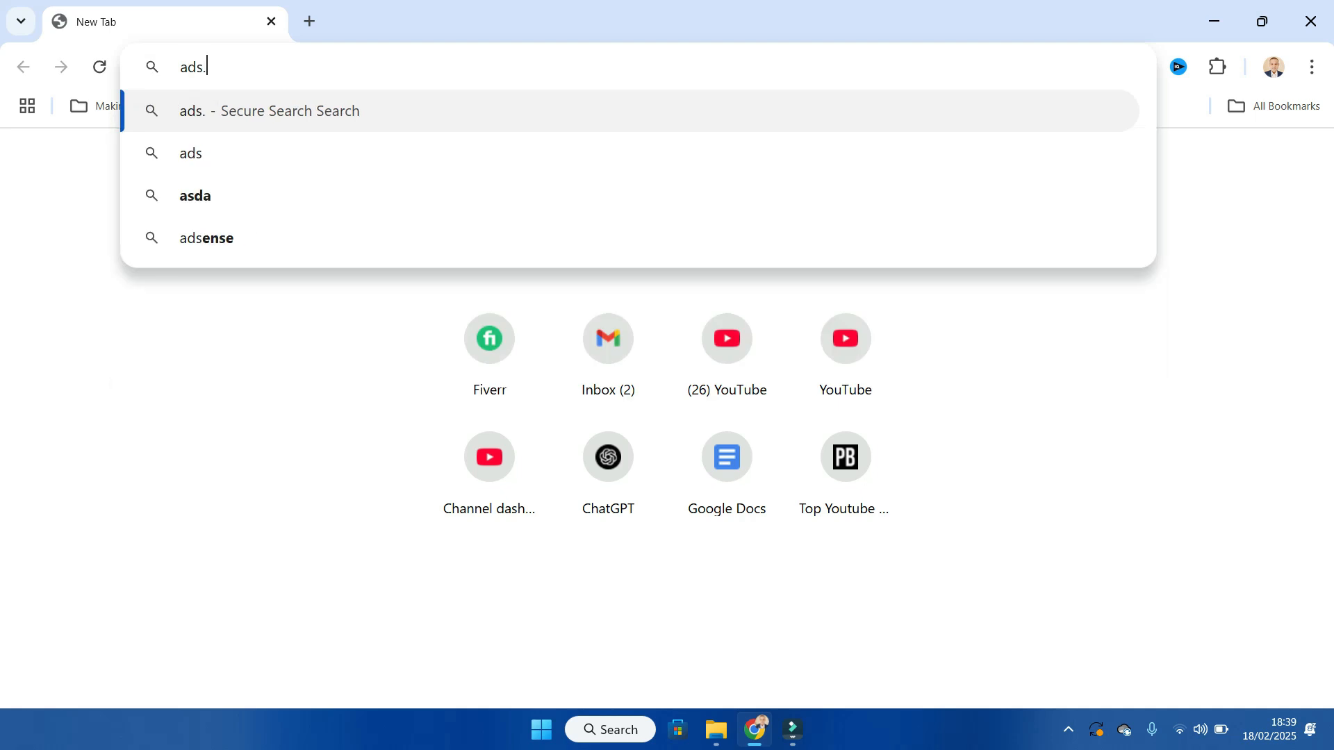
text(goog)
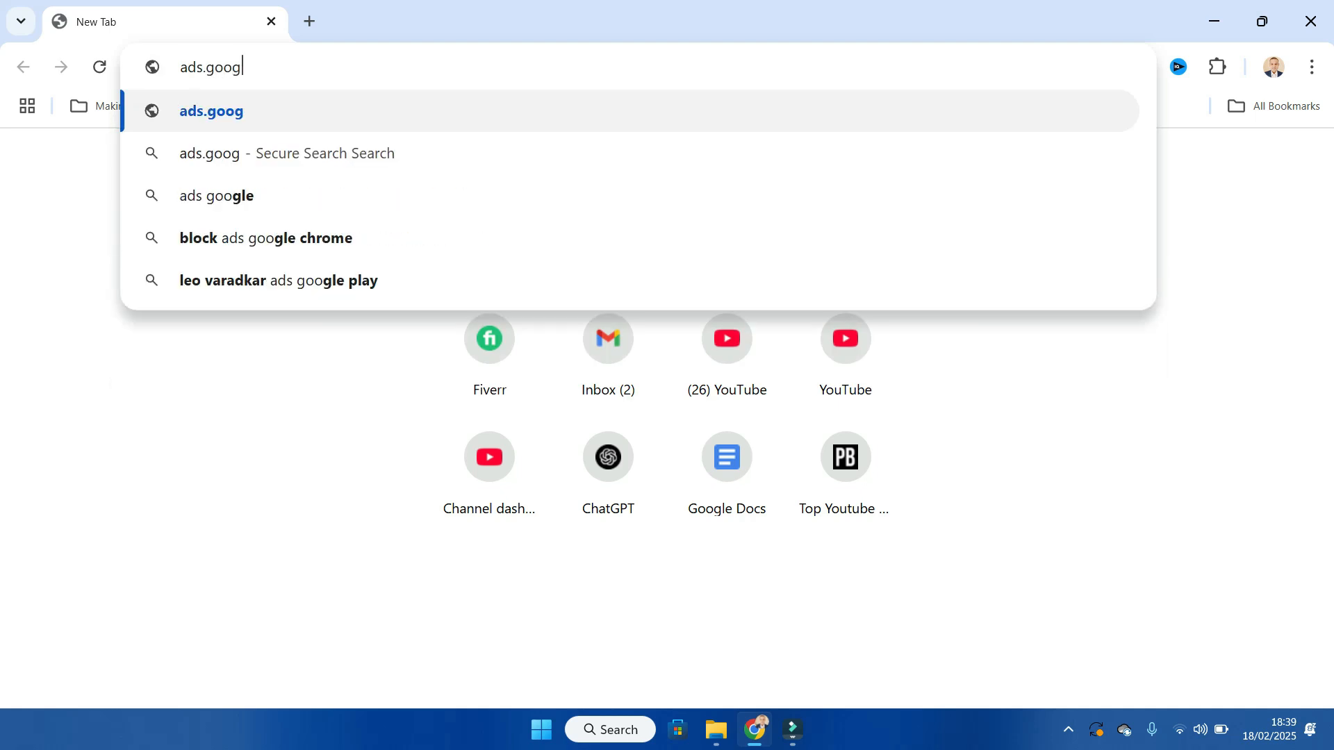
text(le.com)
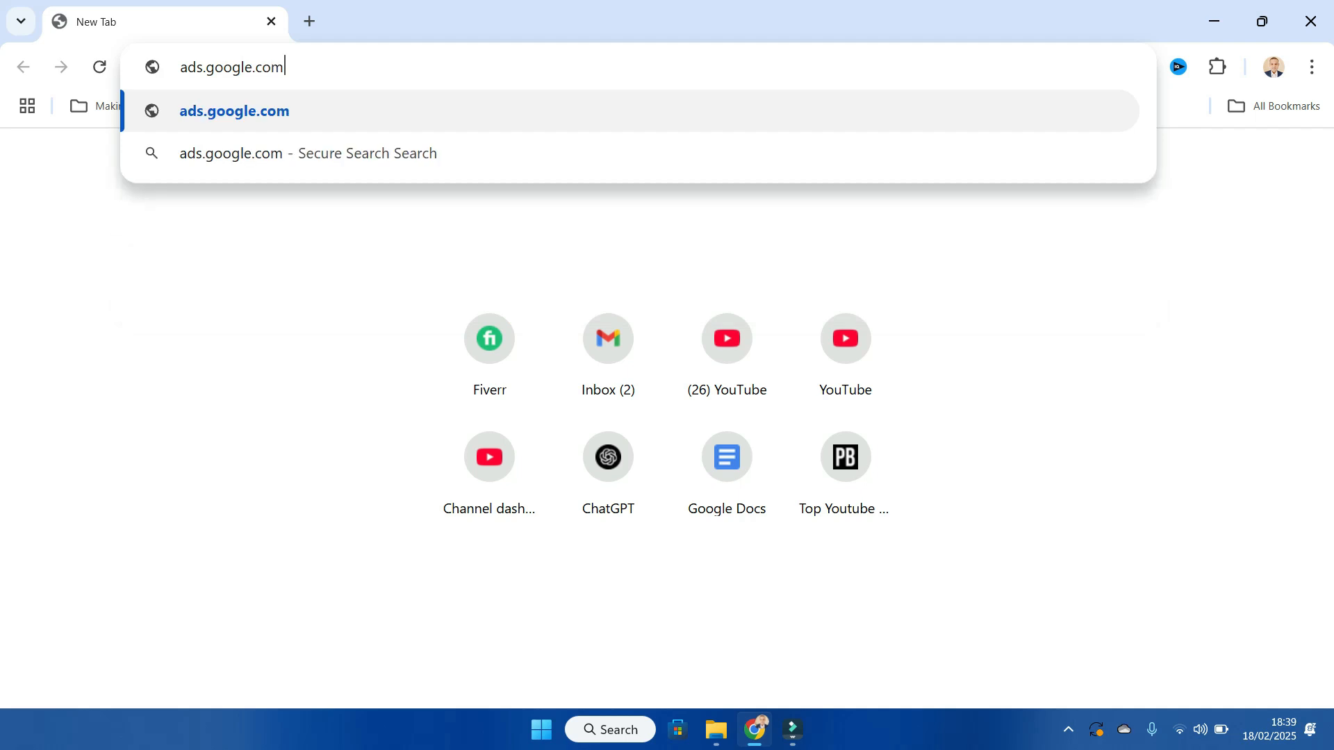
key(Return)
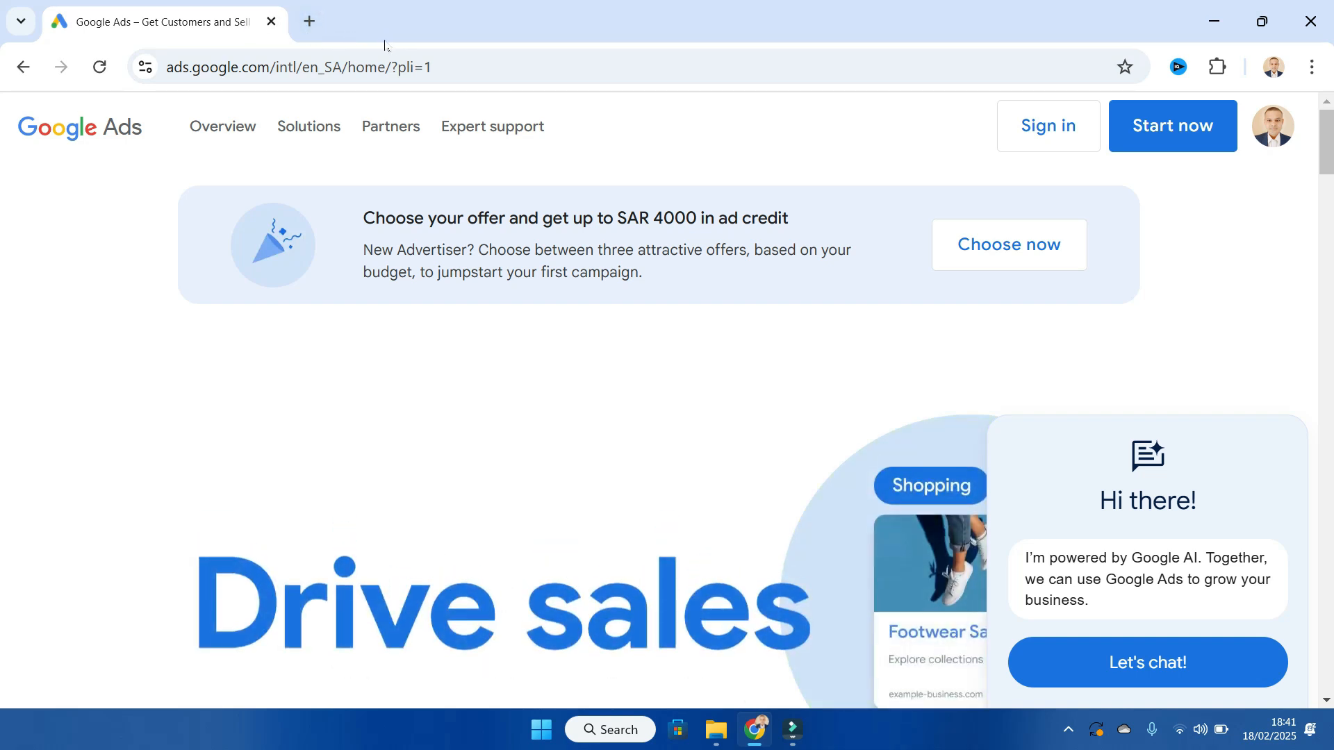
click(308, 21)
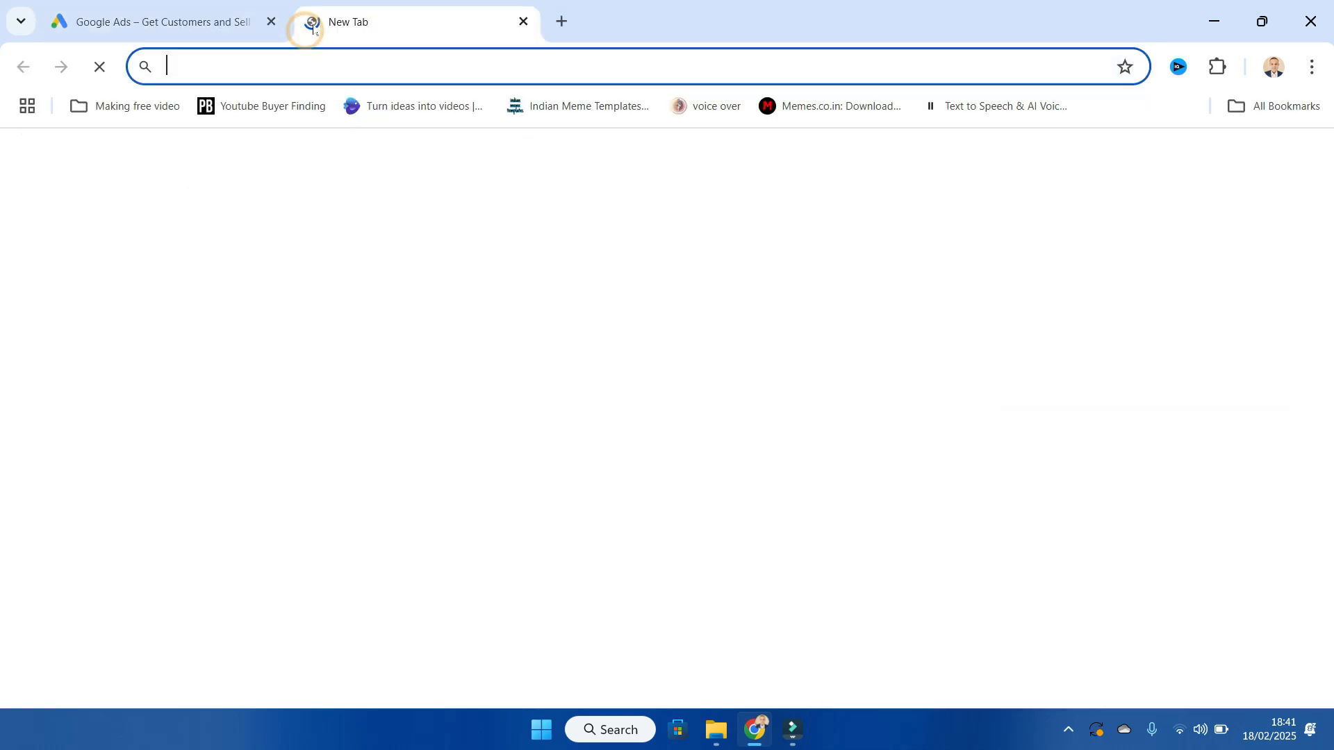
click(285, 66)
text(g)
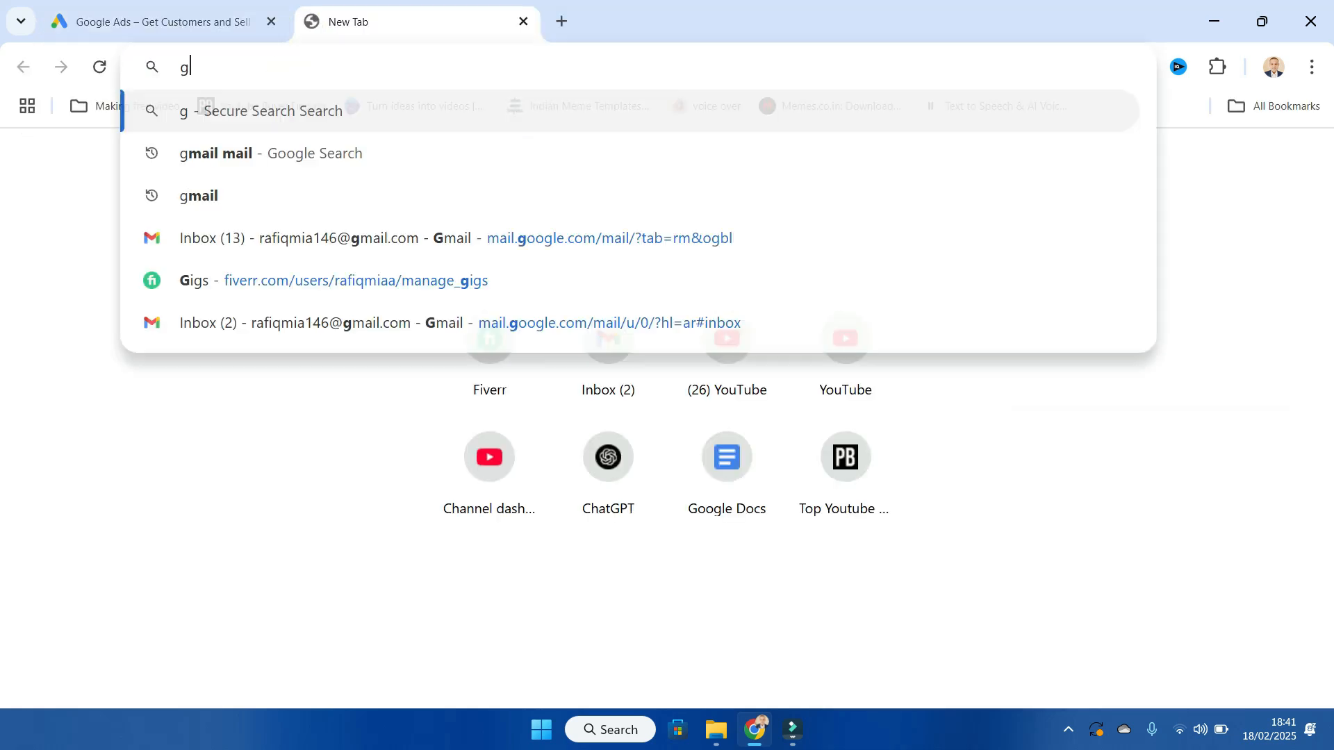
text(mai)
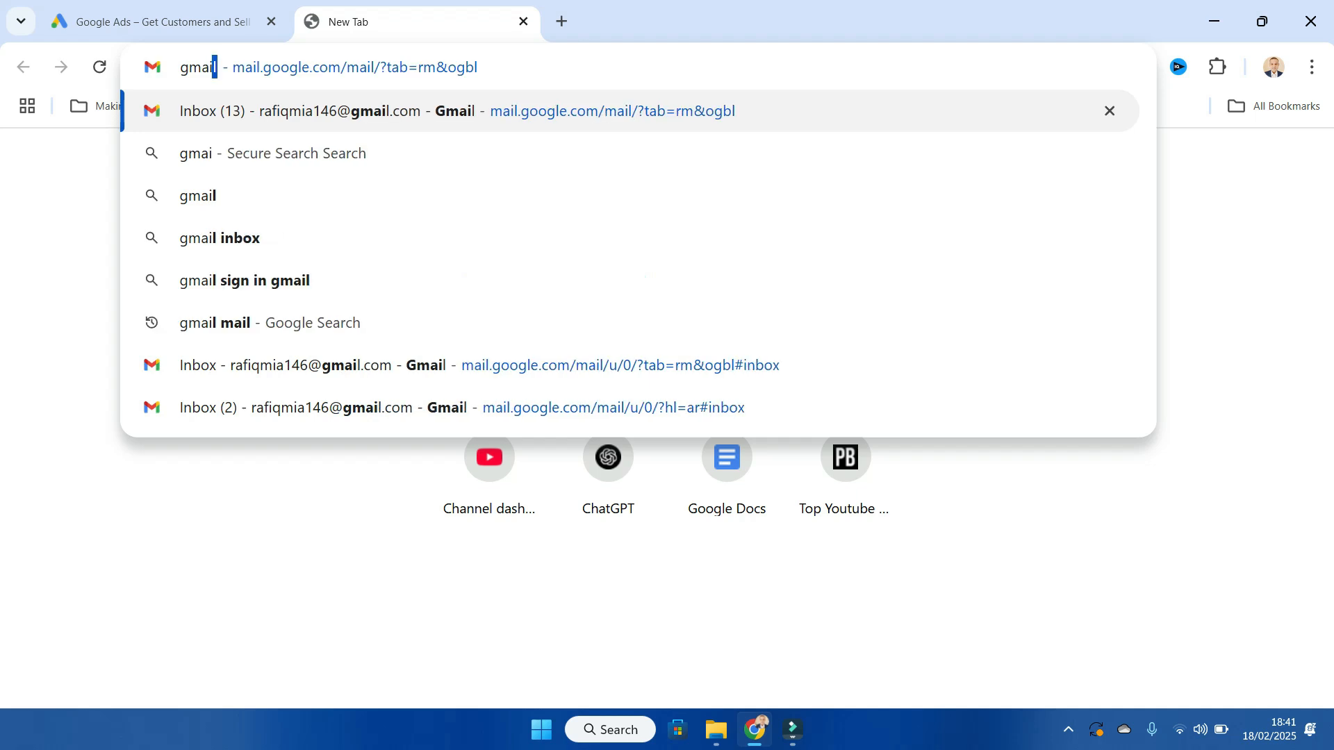
key(Return)
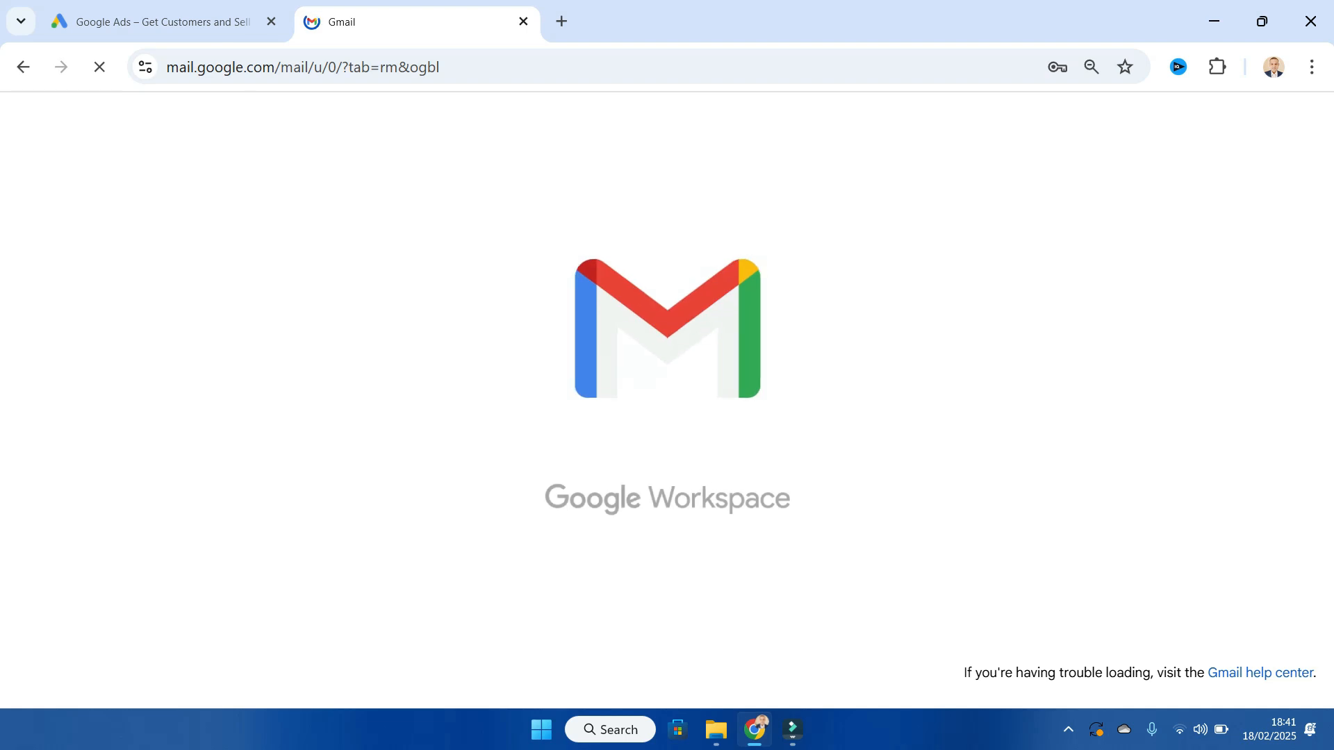
click(206, 25)
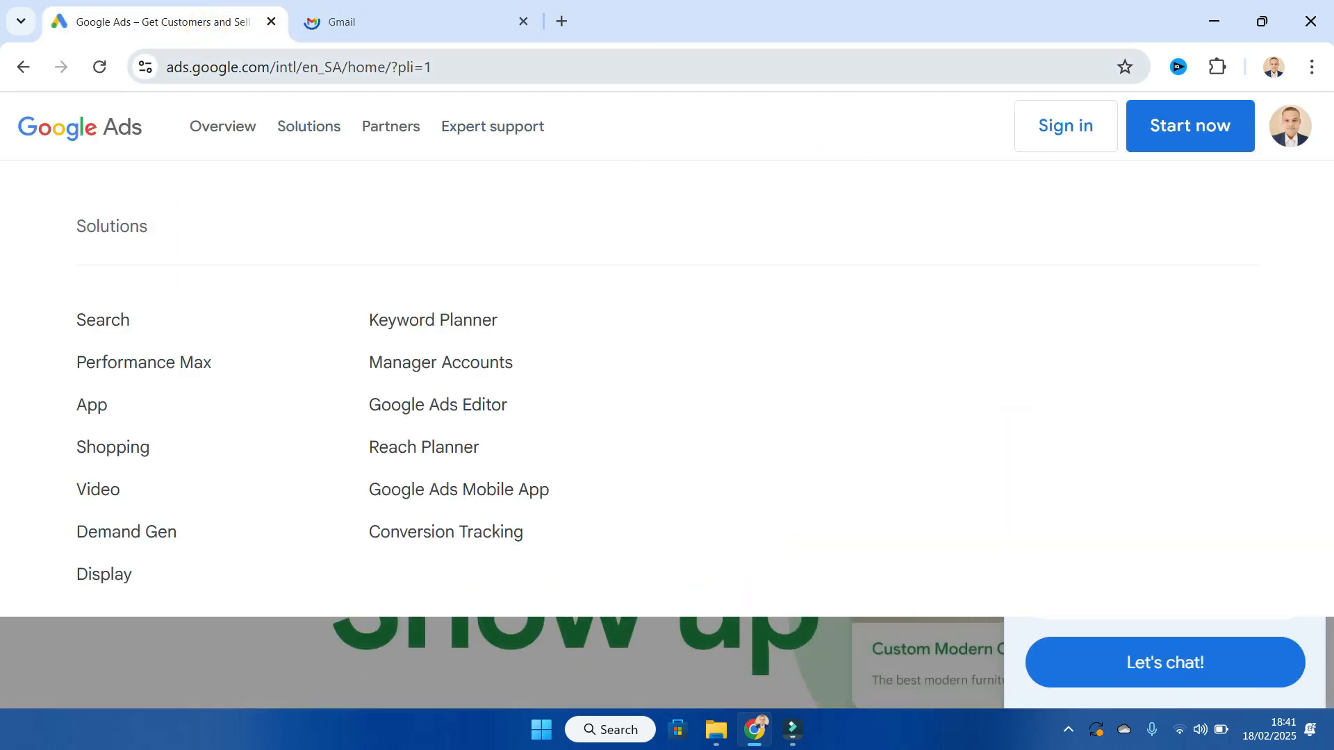
click(523, 22)
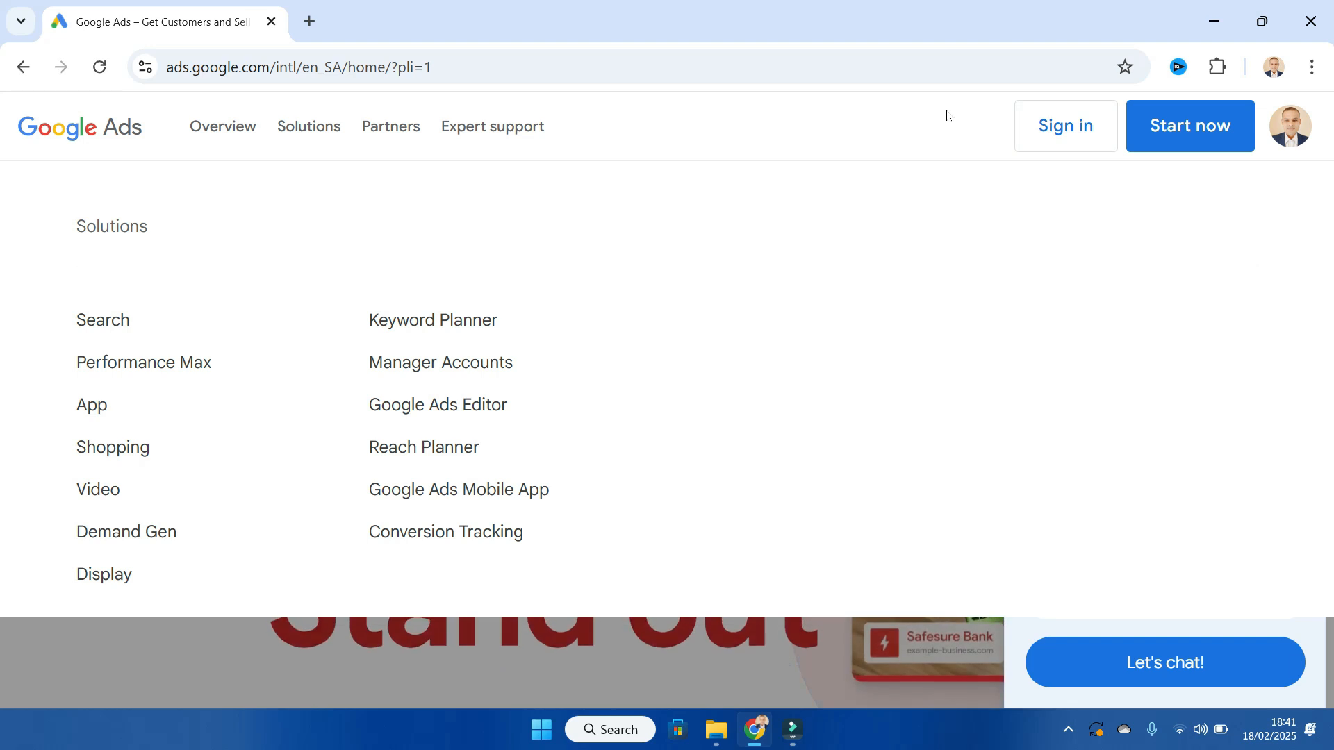
- Sign in to Google Ads with the current Google account
click(1048, 129)
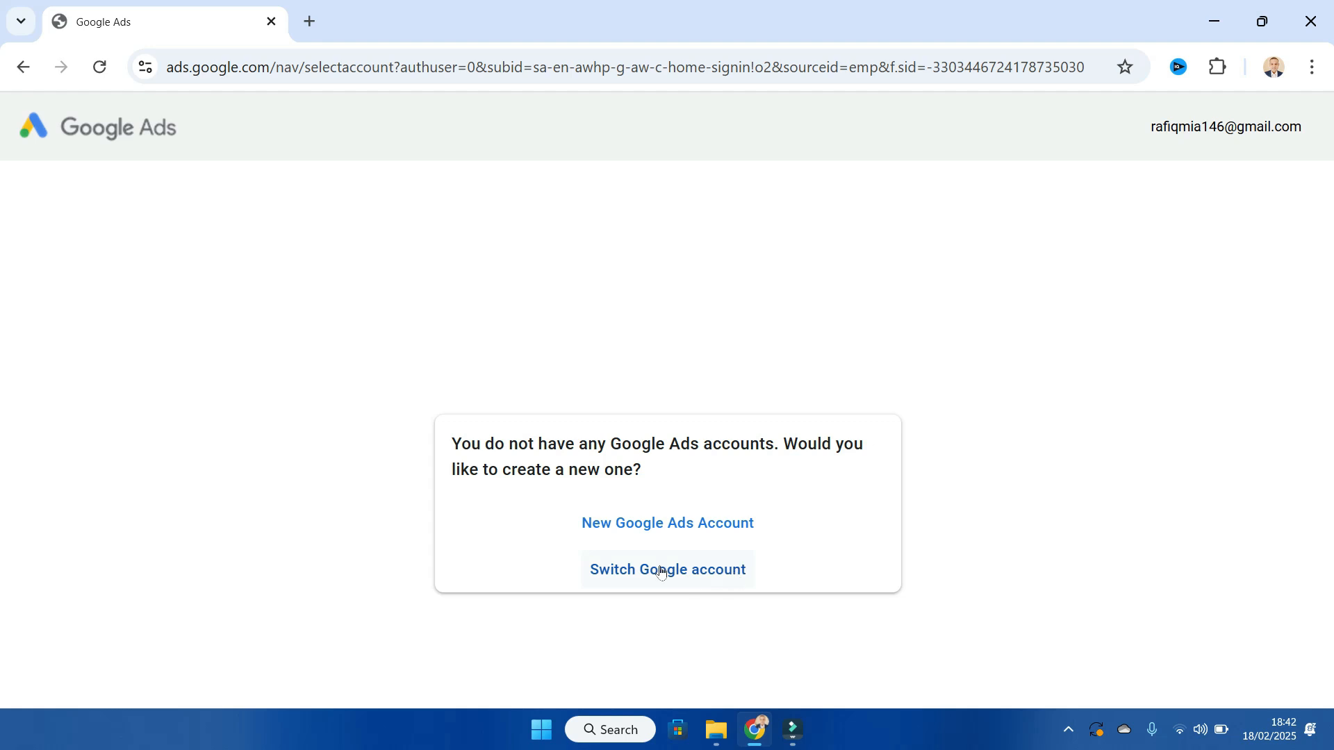
click(633, 569)
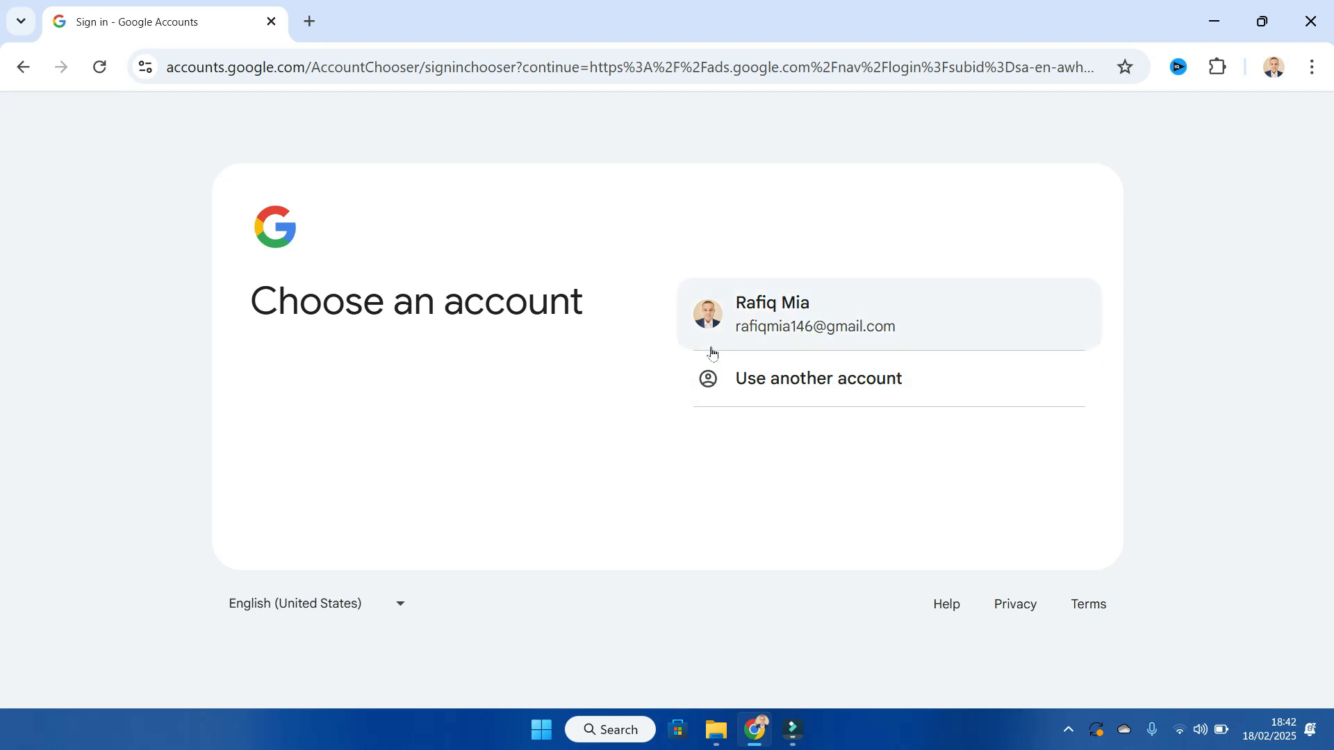
click(778, 379)
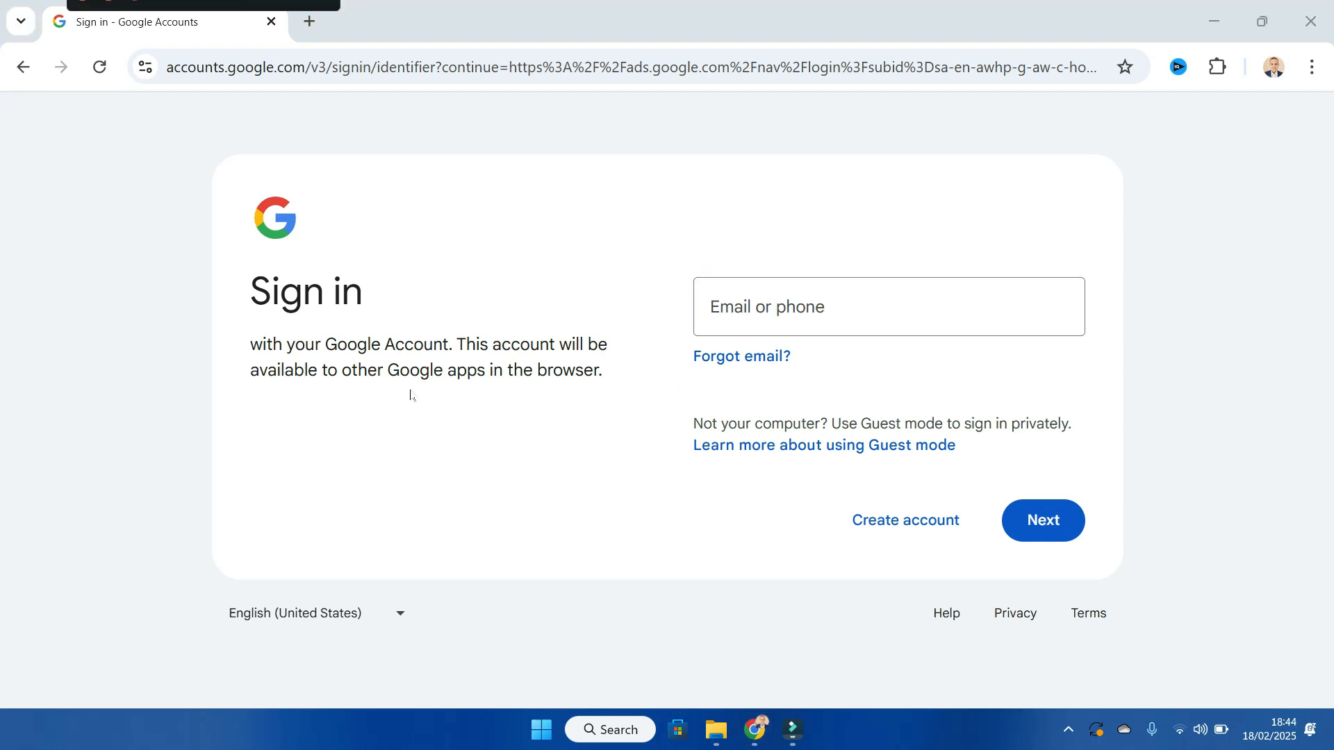
right_click(694, 259)
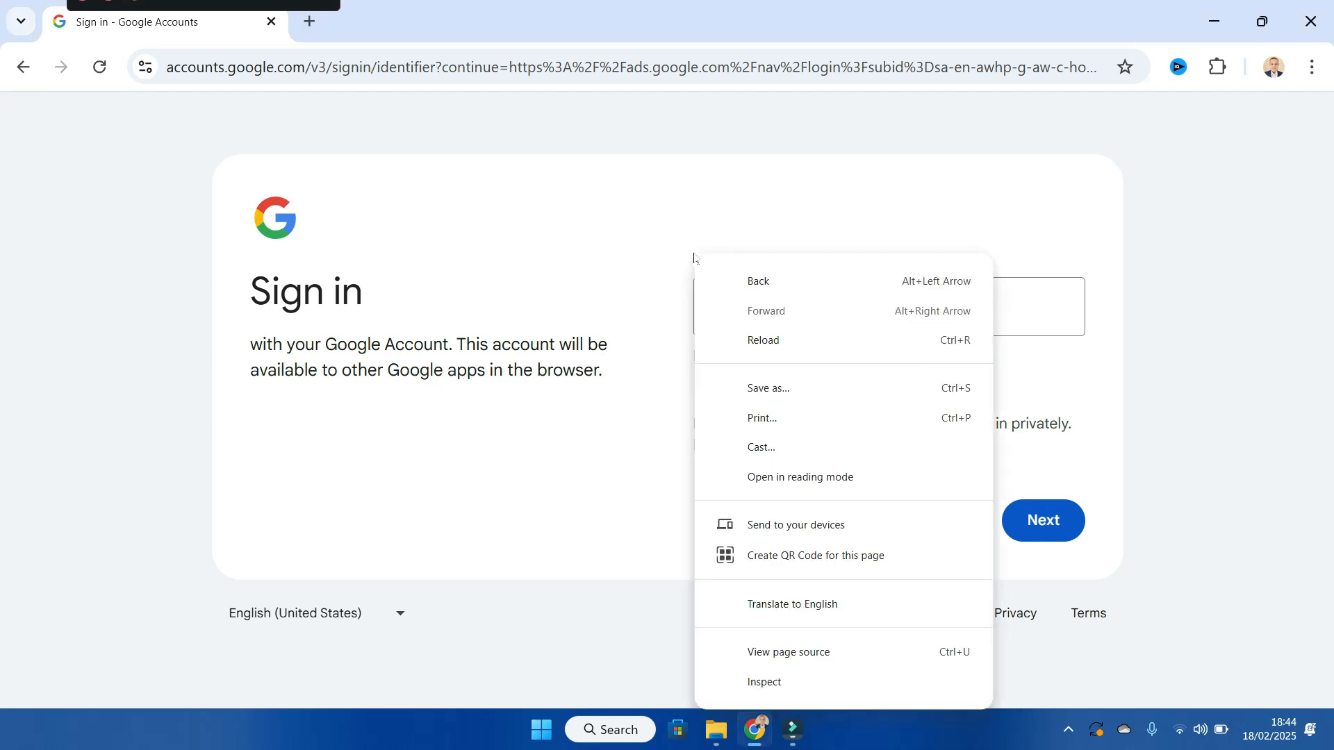
click(640, 236)
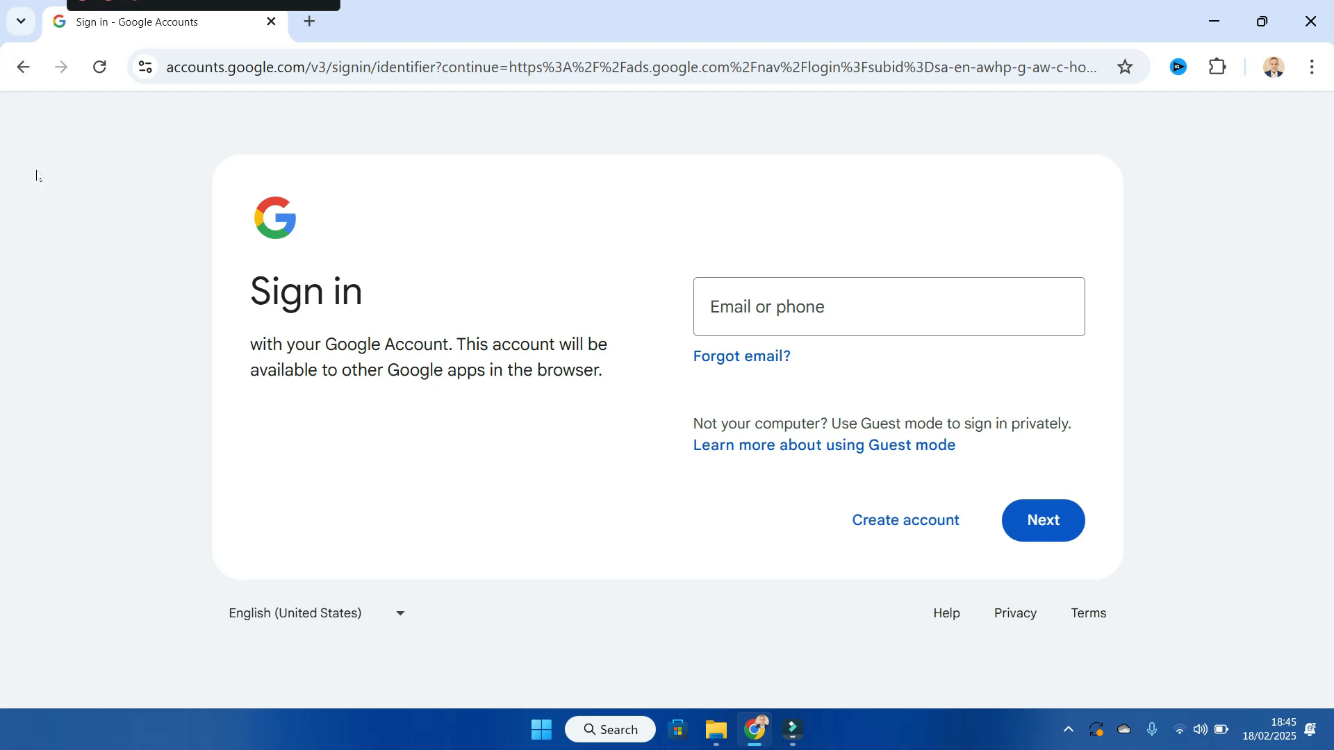
click(23, 67)
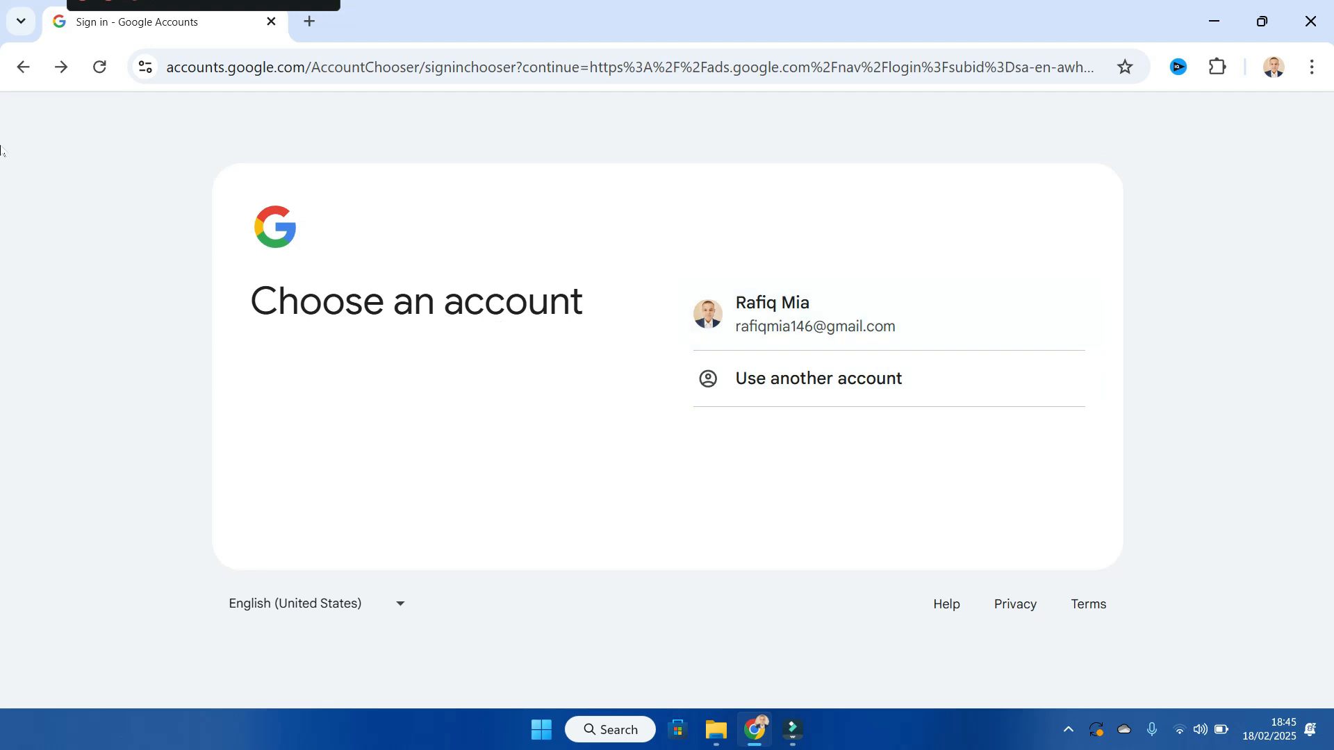
click(23, 67)
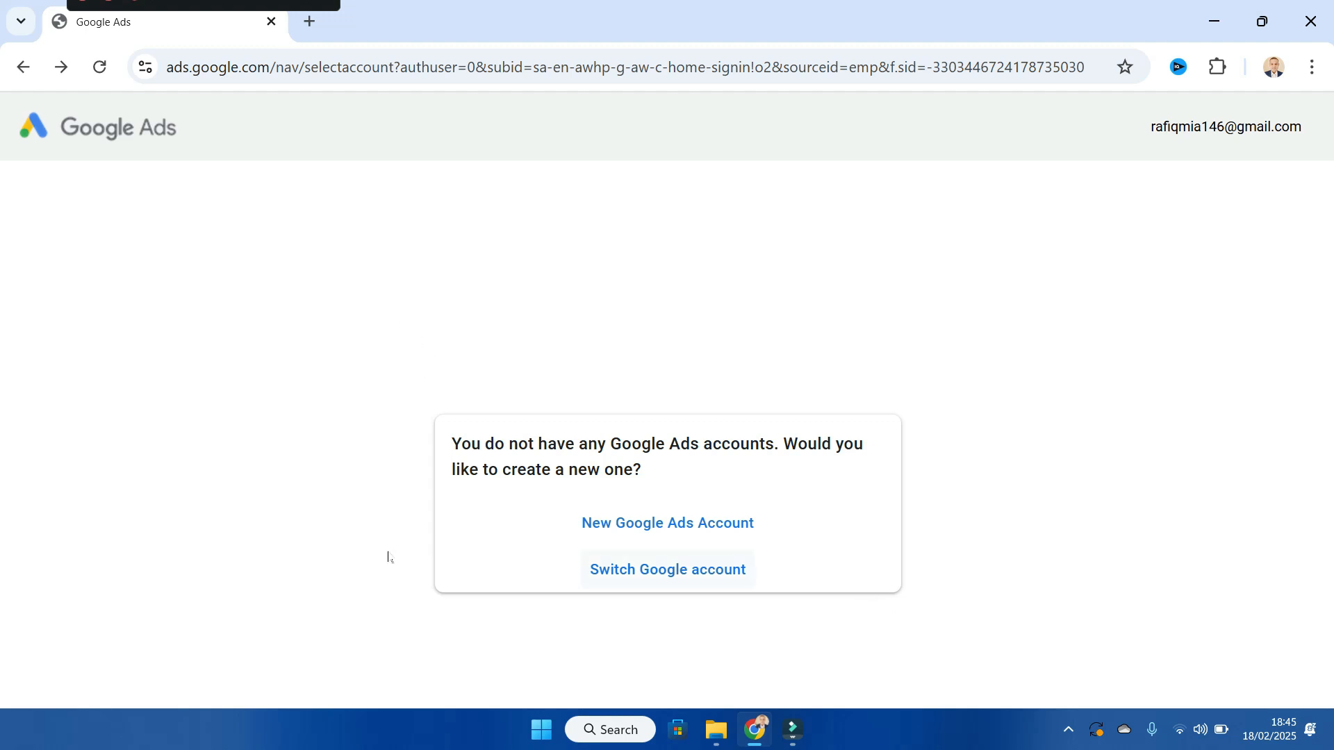
- Create a new Google Ads account and dismiss the first-campaign introduction dialog
click(662, 526)
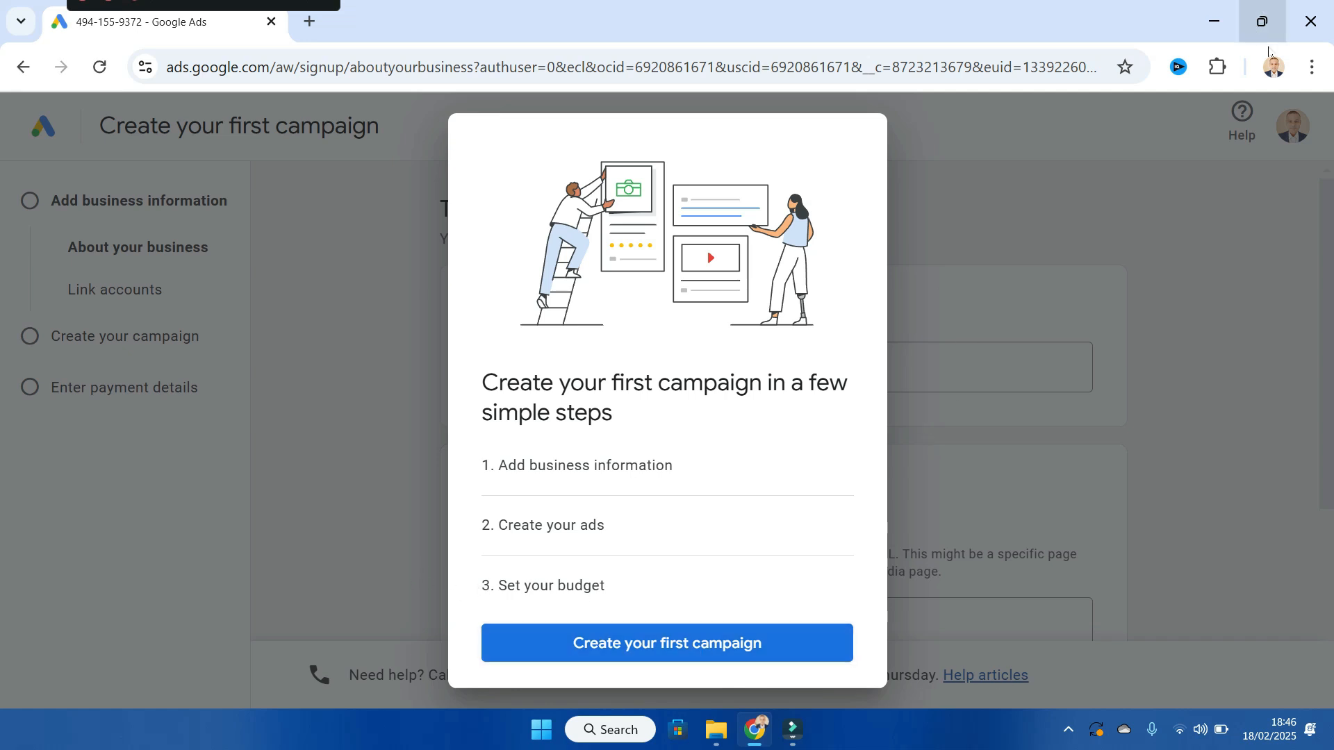
click(1311, 70)
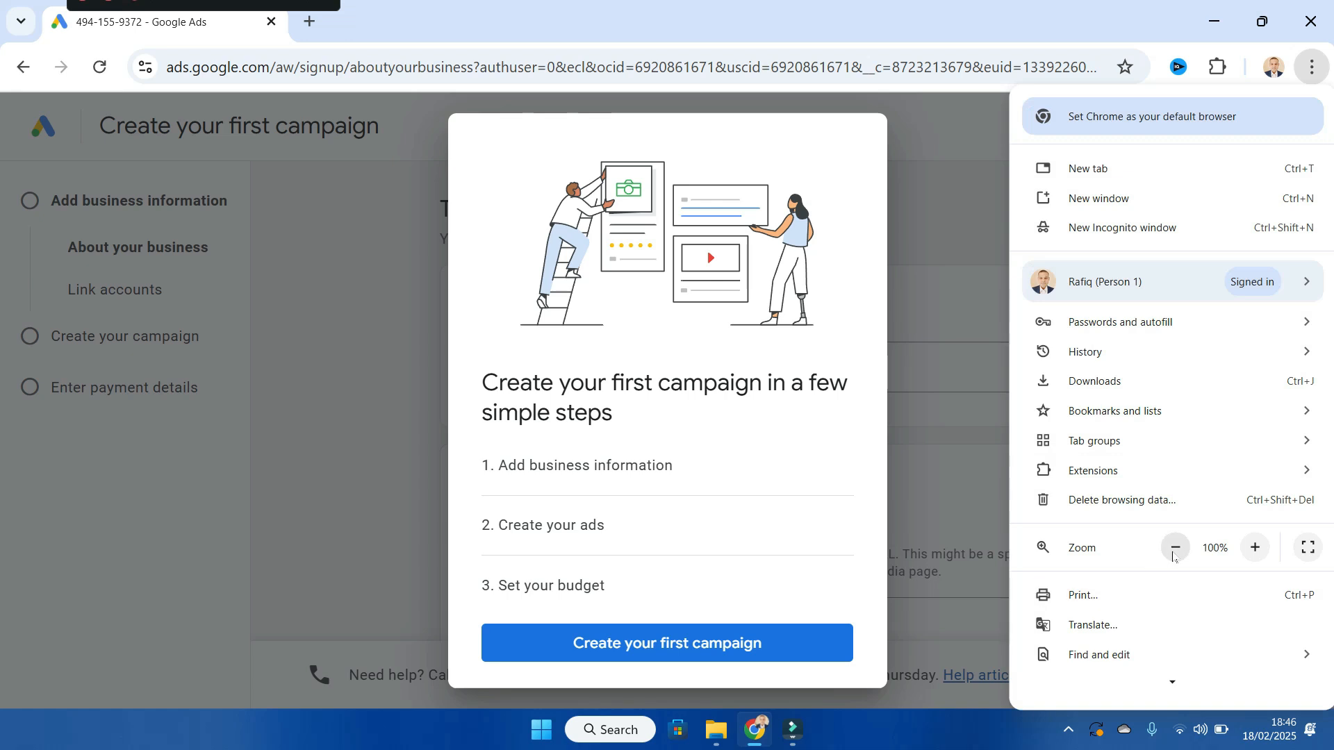
click(1175, 549)
click(1175, 549)
click(894, 358)
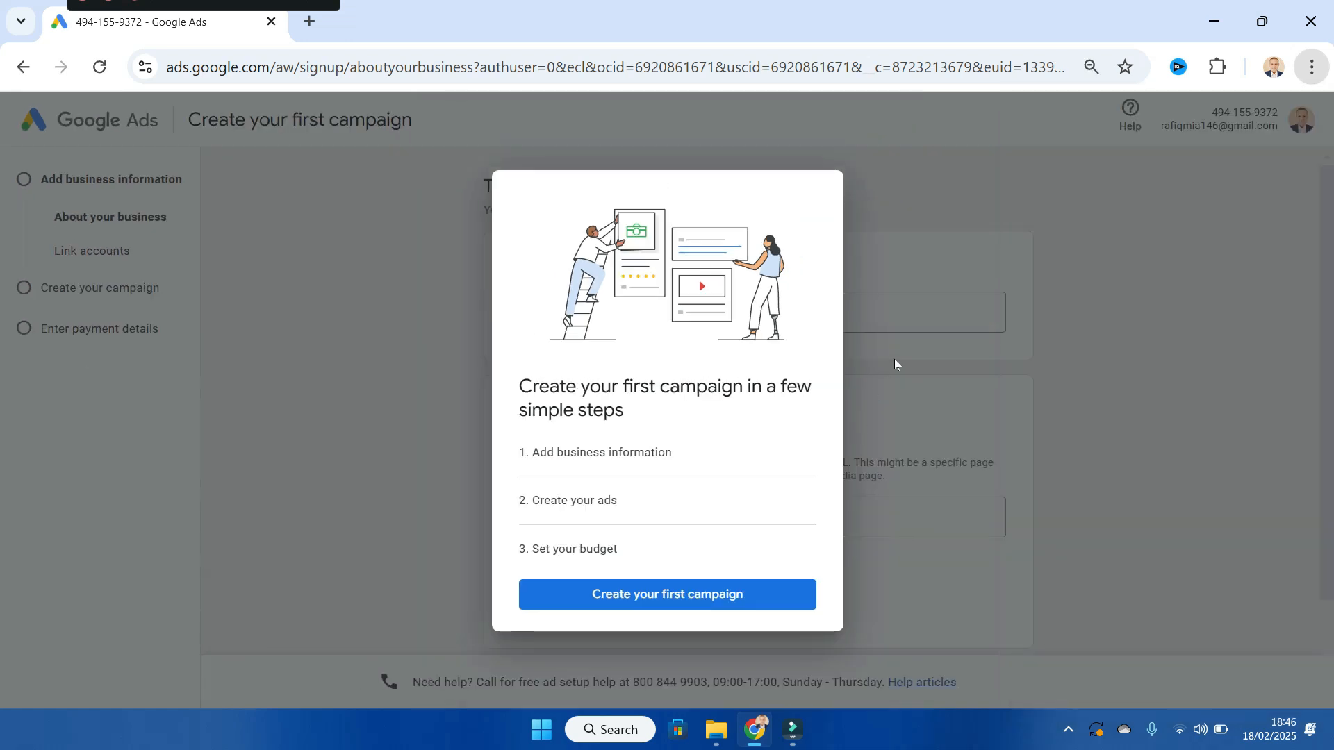
click(894, 358)
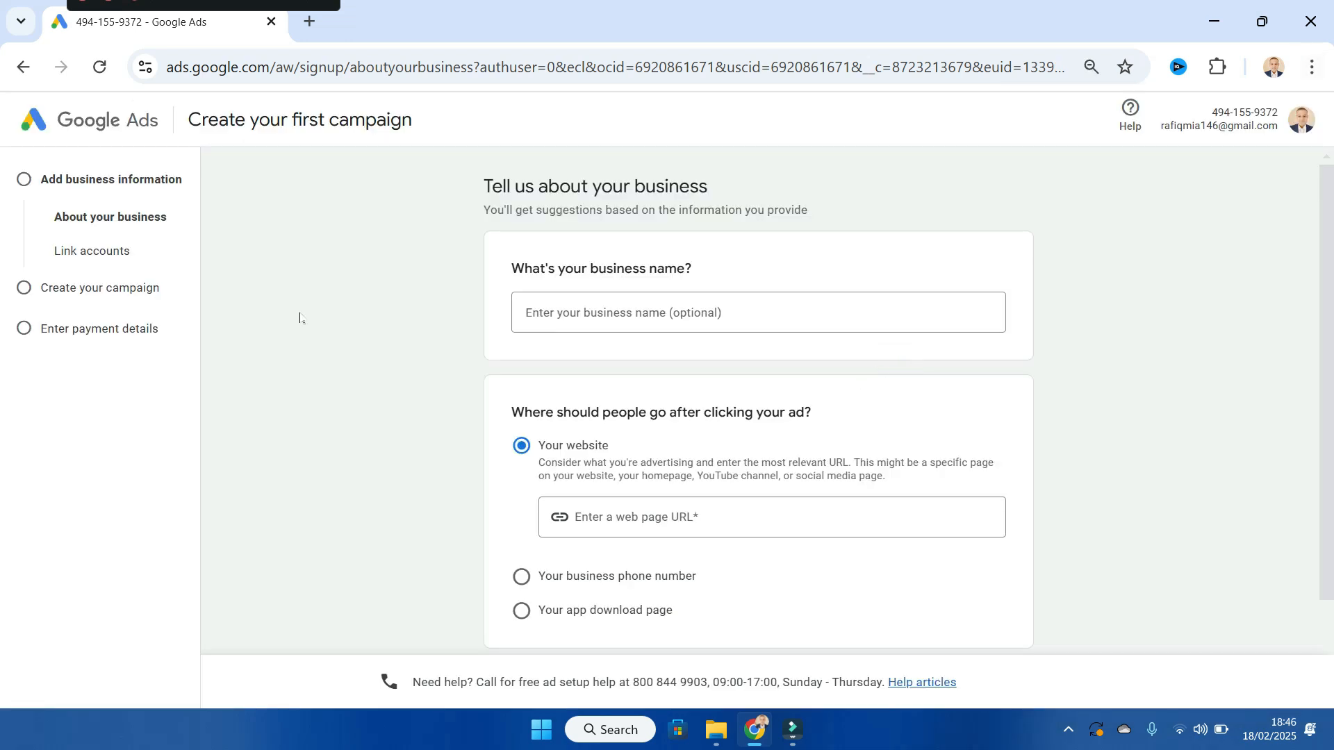
- Enter Gift Buy as the business name
scroll(345, 342, down, 2)
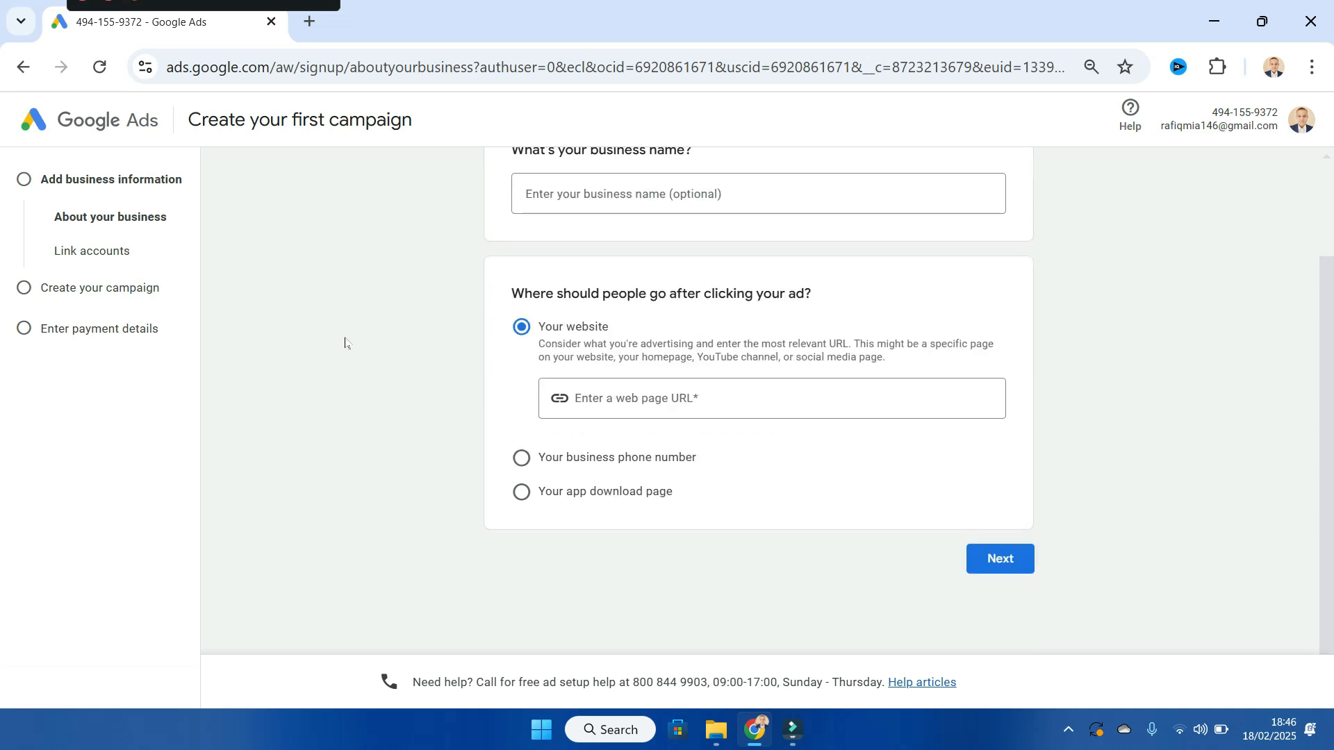
scroll(345, 342, up, 2)
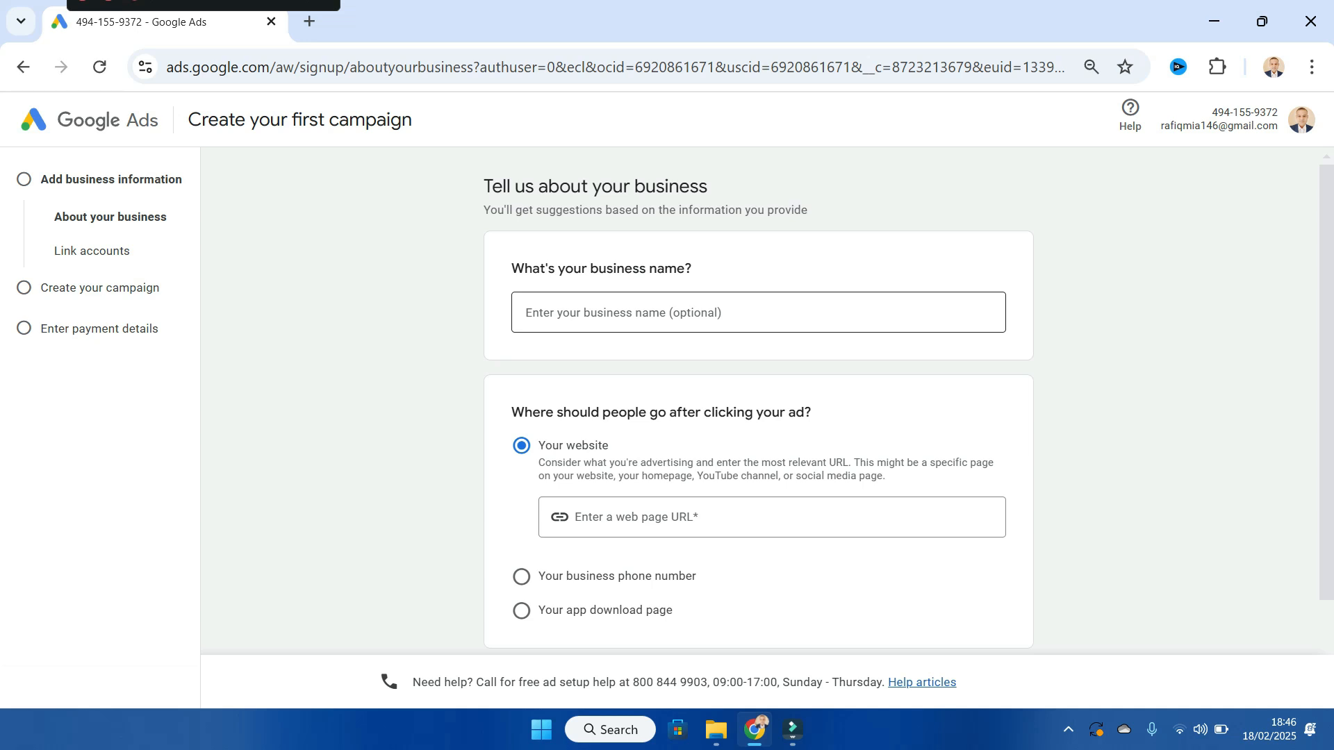
click(577, 313)
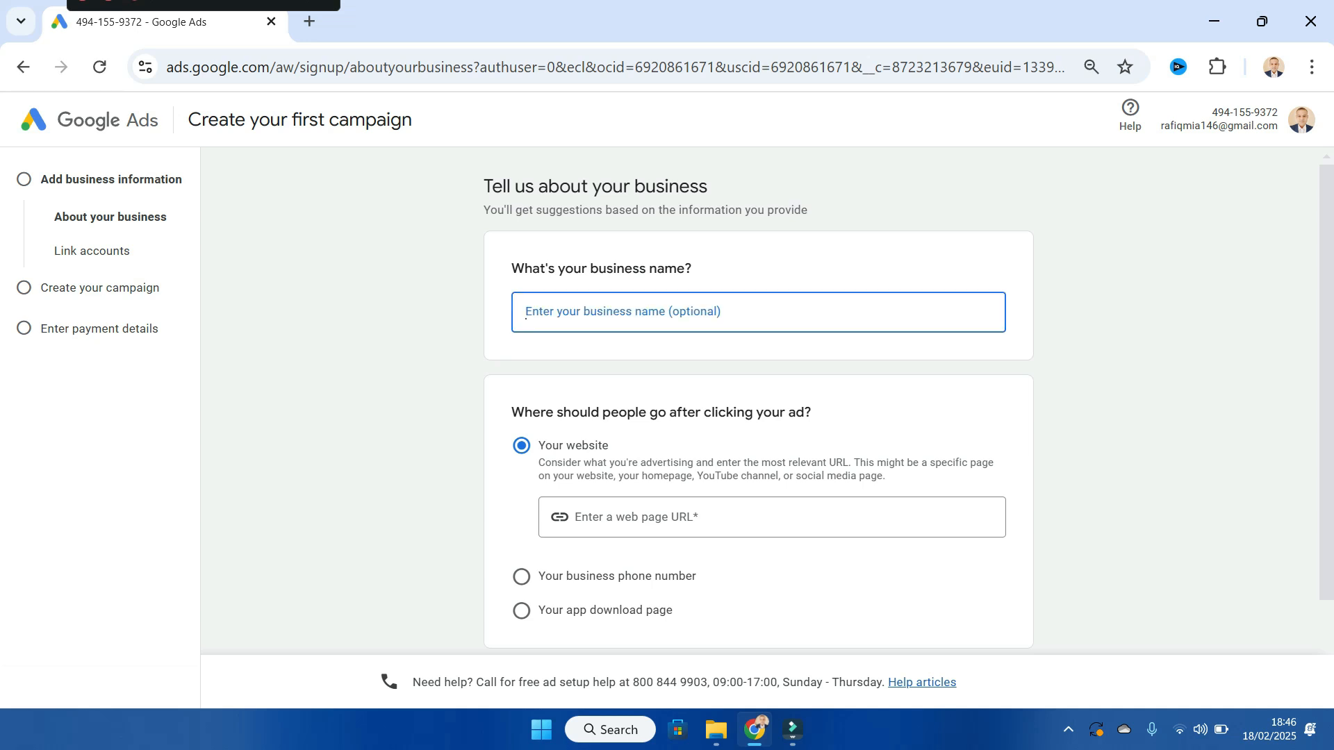
text(G)
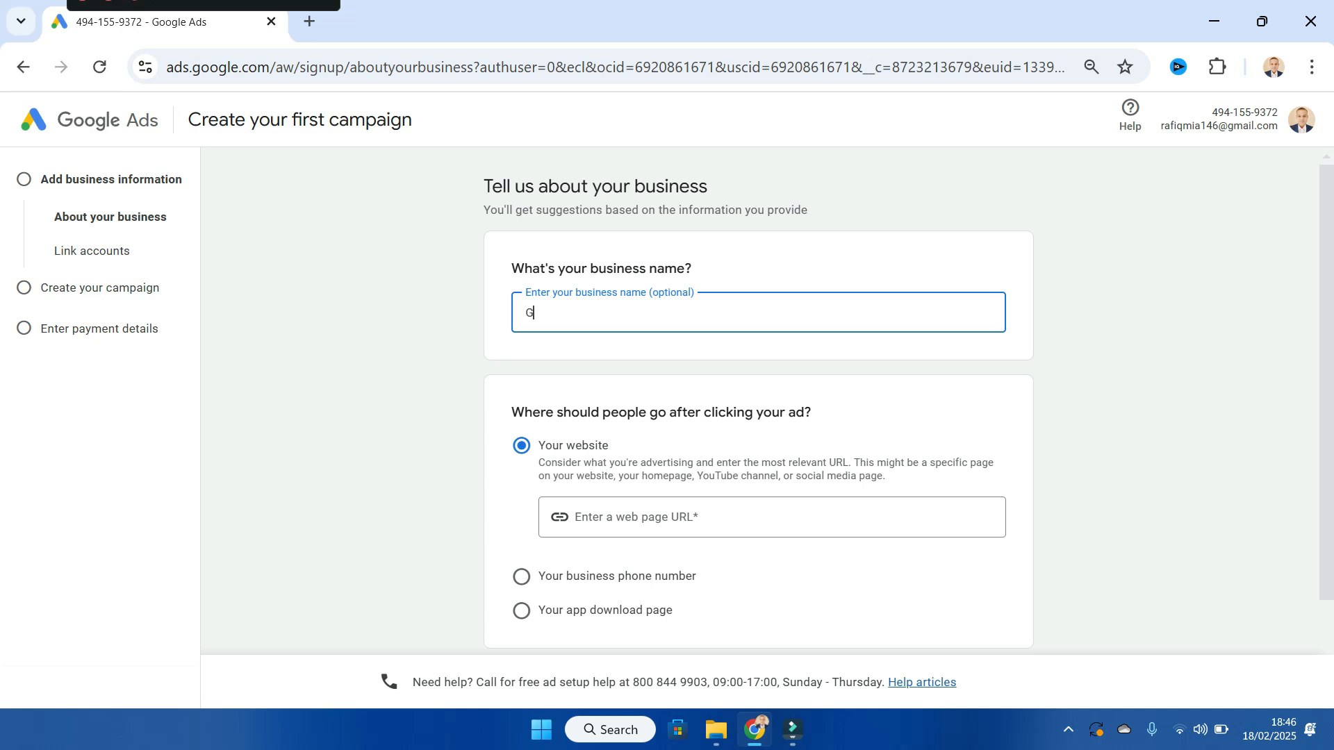
text(iftb)
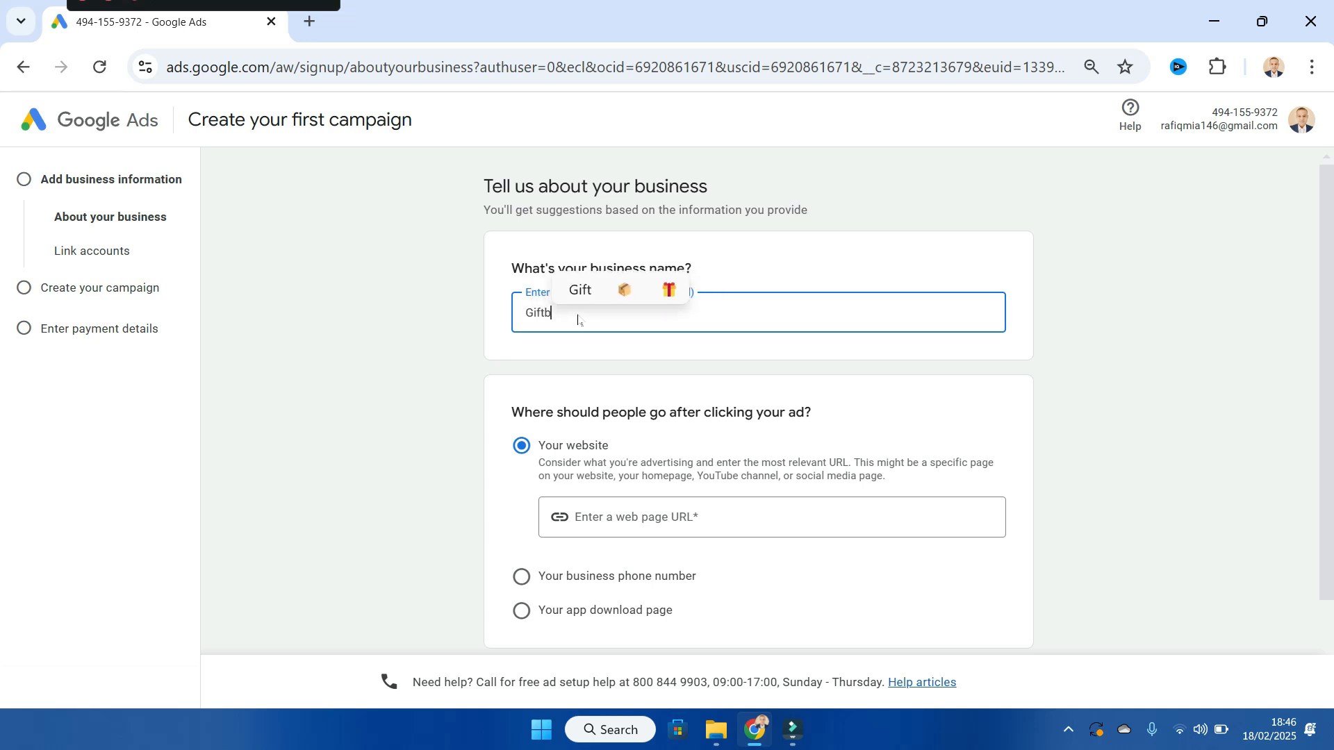
text(b)
key(BackSpace)
key(BackSpace)
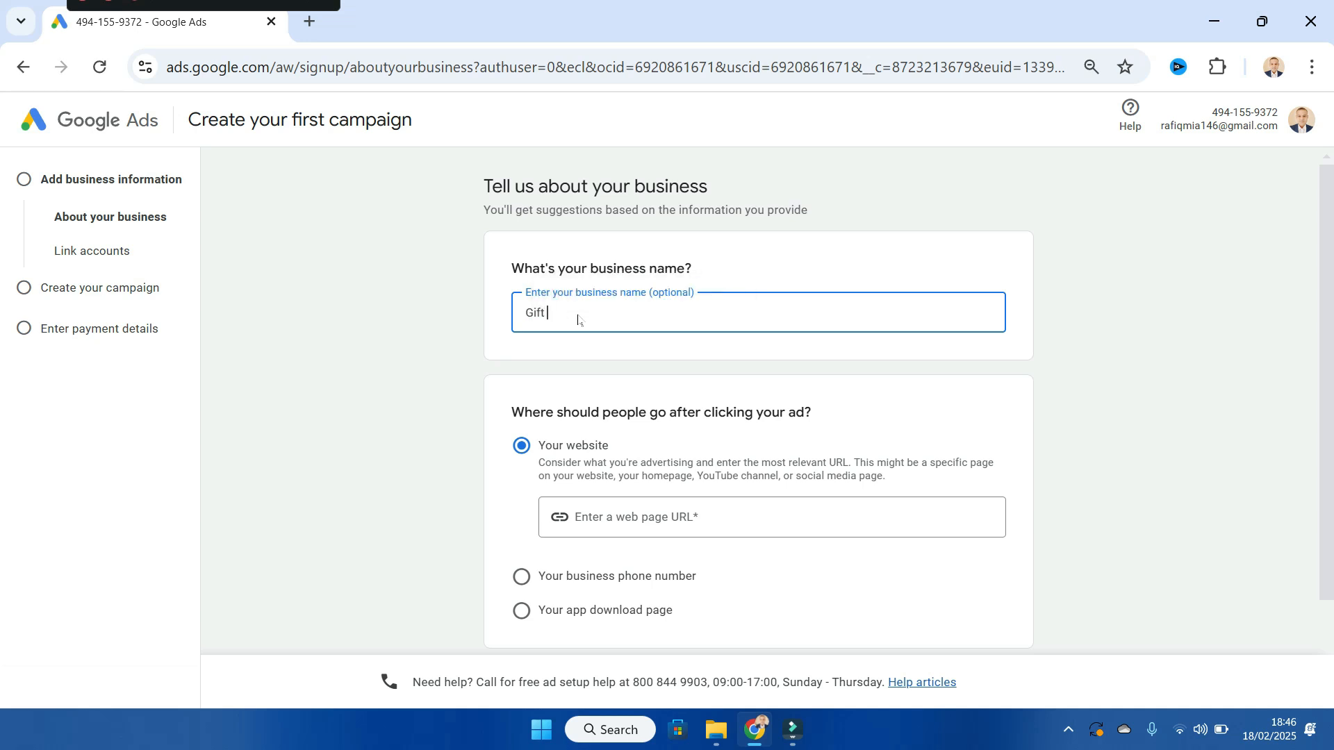
text(Buy)
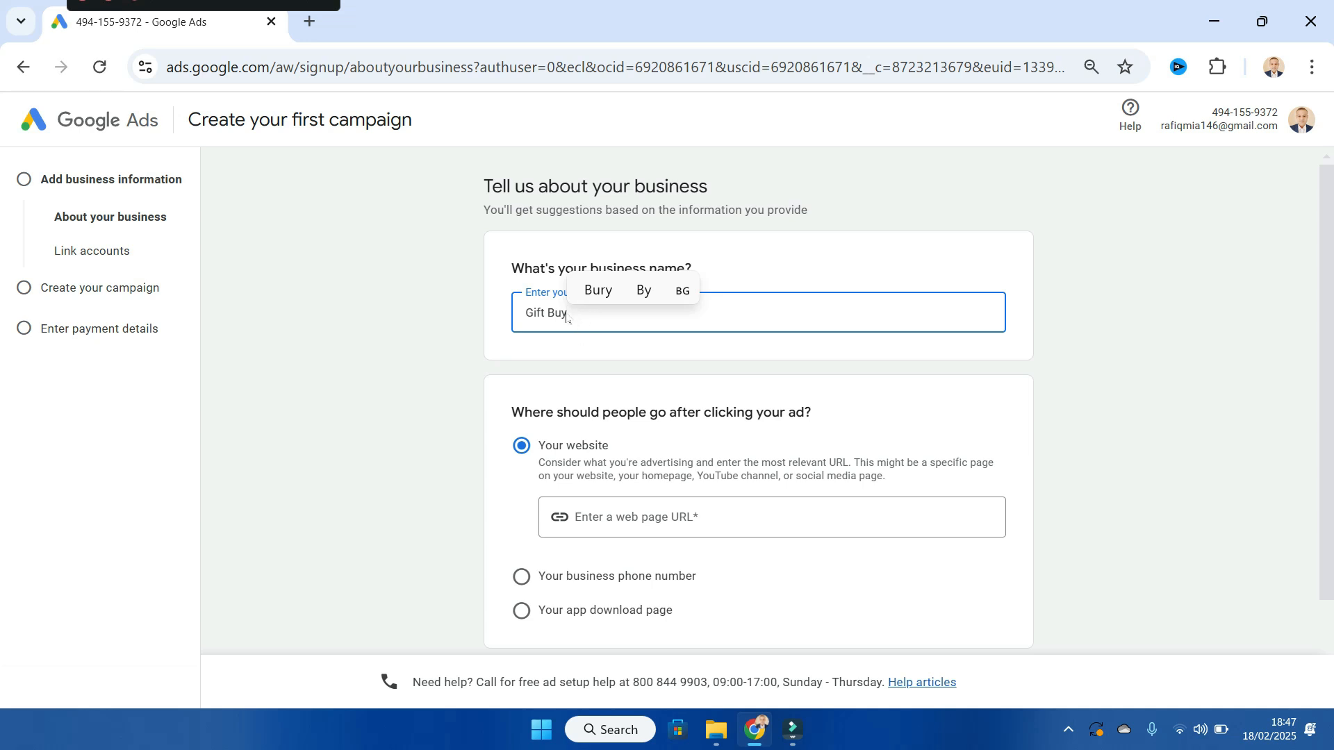
click(795, 236)
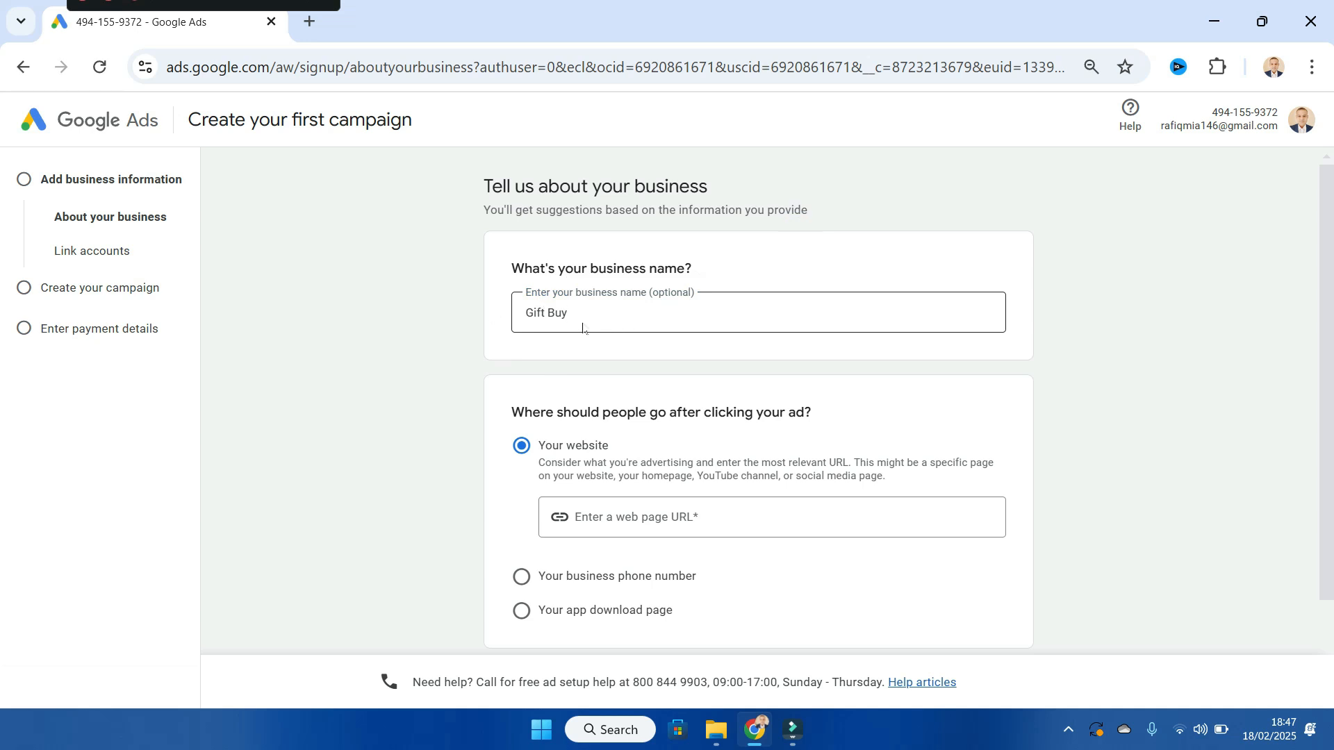
scroll(634, 348, down, 2)
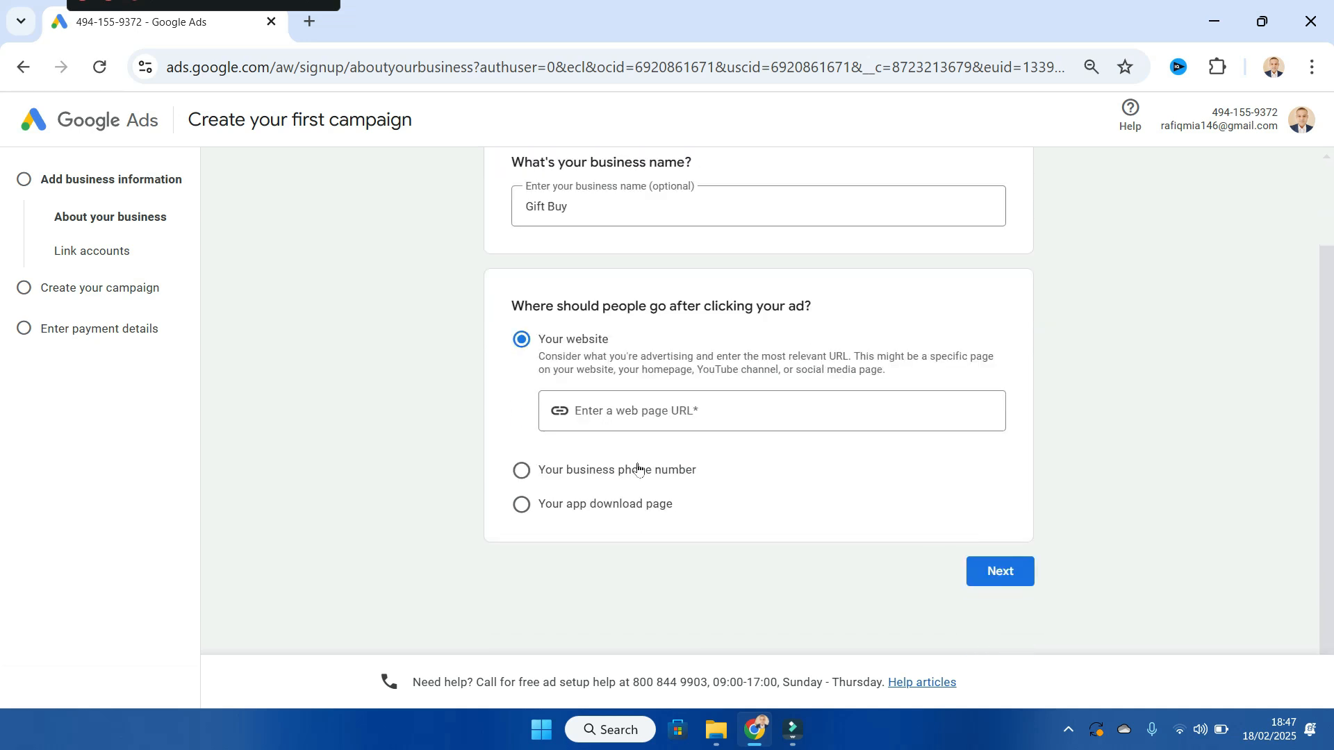
click(574, 414)
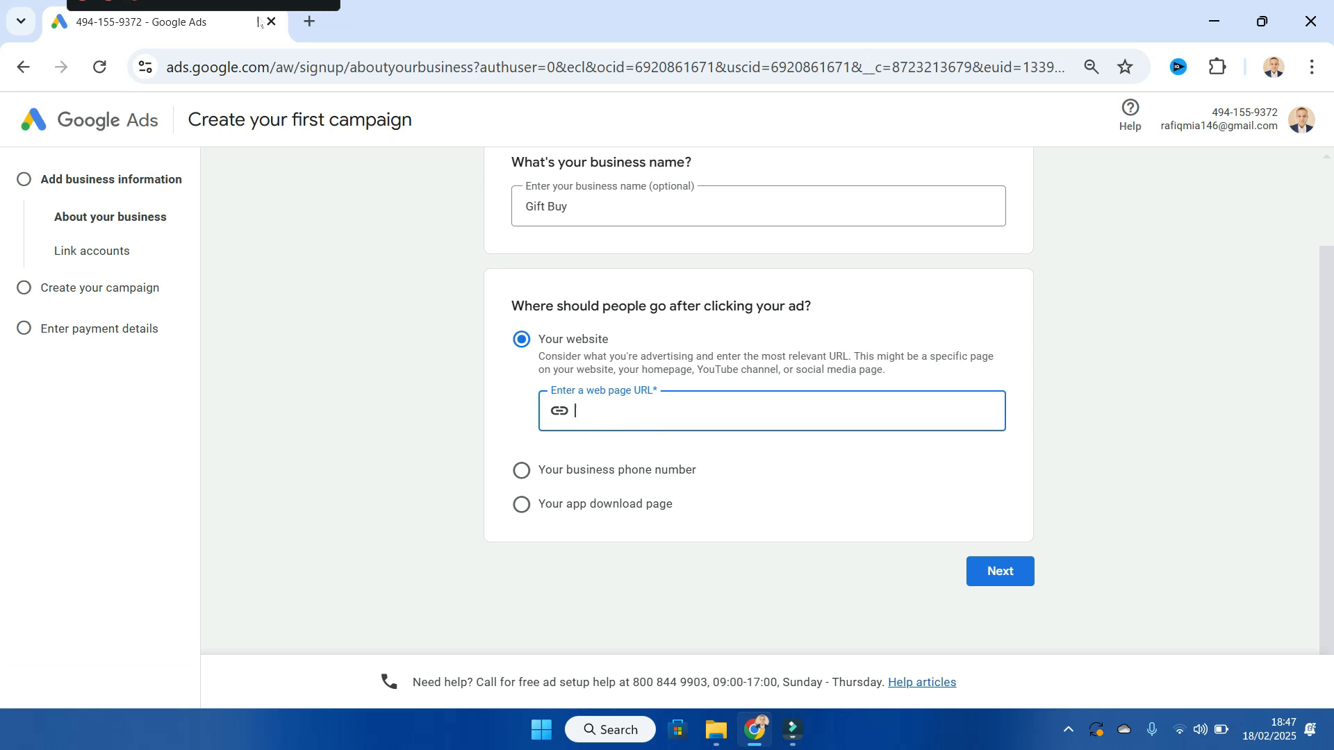
click(309, 21)
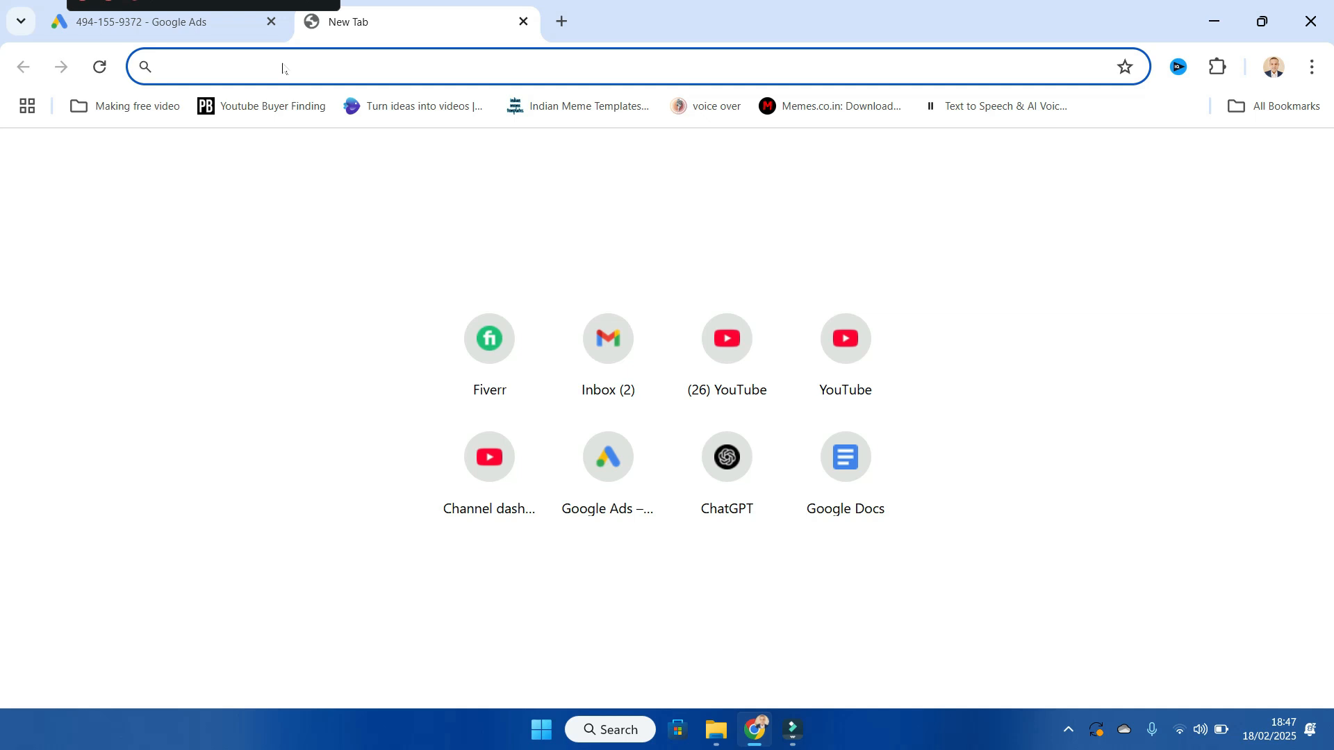
text(yo)
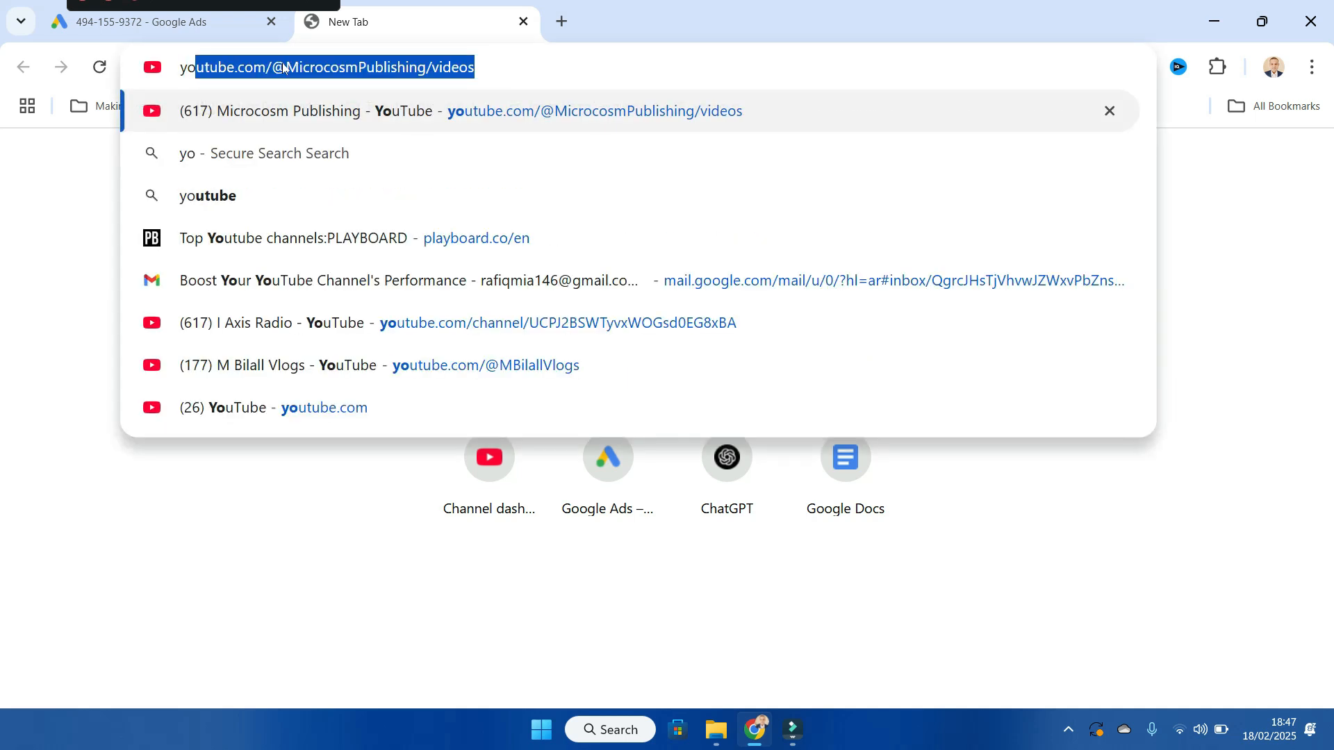
click(501, 58)
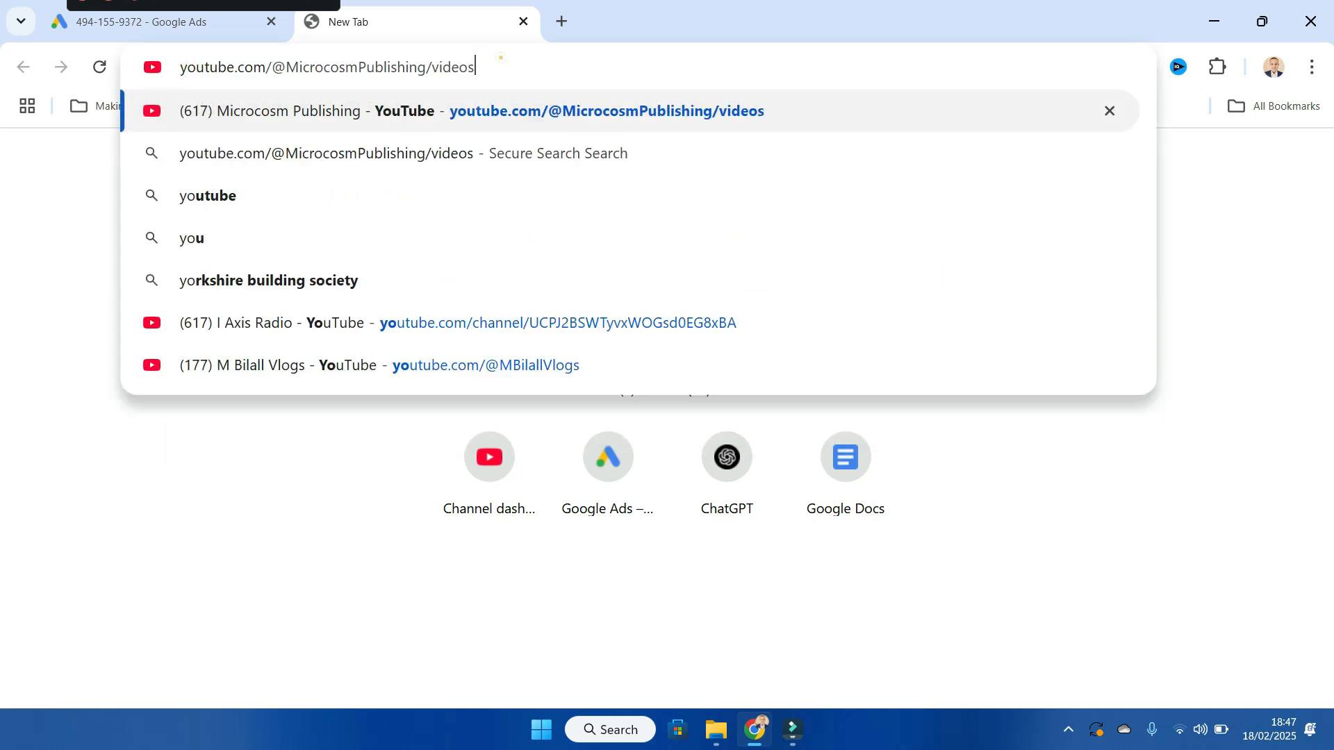
triple_click(487, 64)
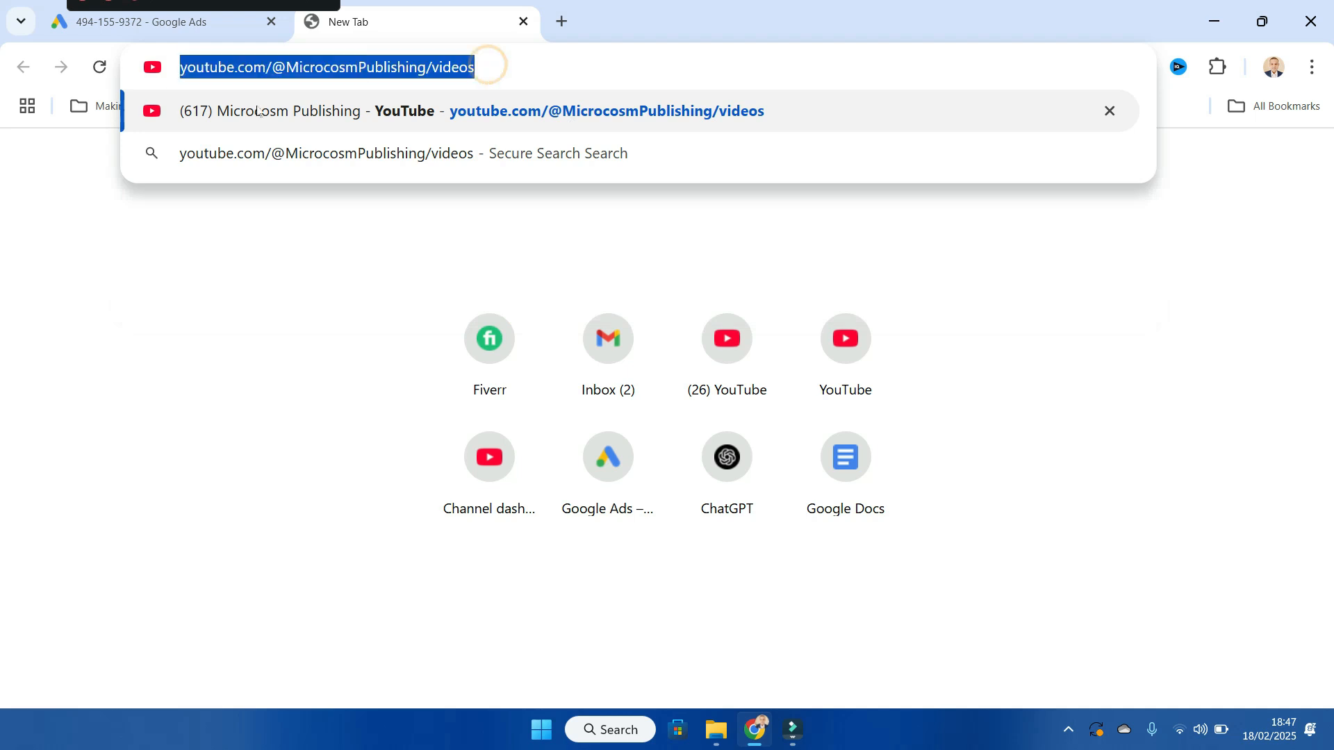
right_click(254, 72)
click(324, 224)
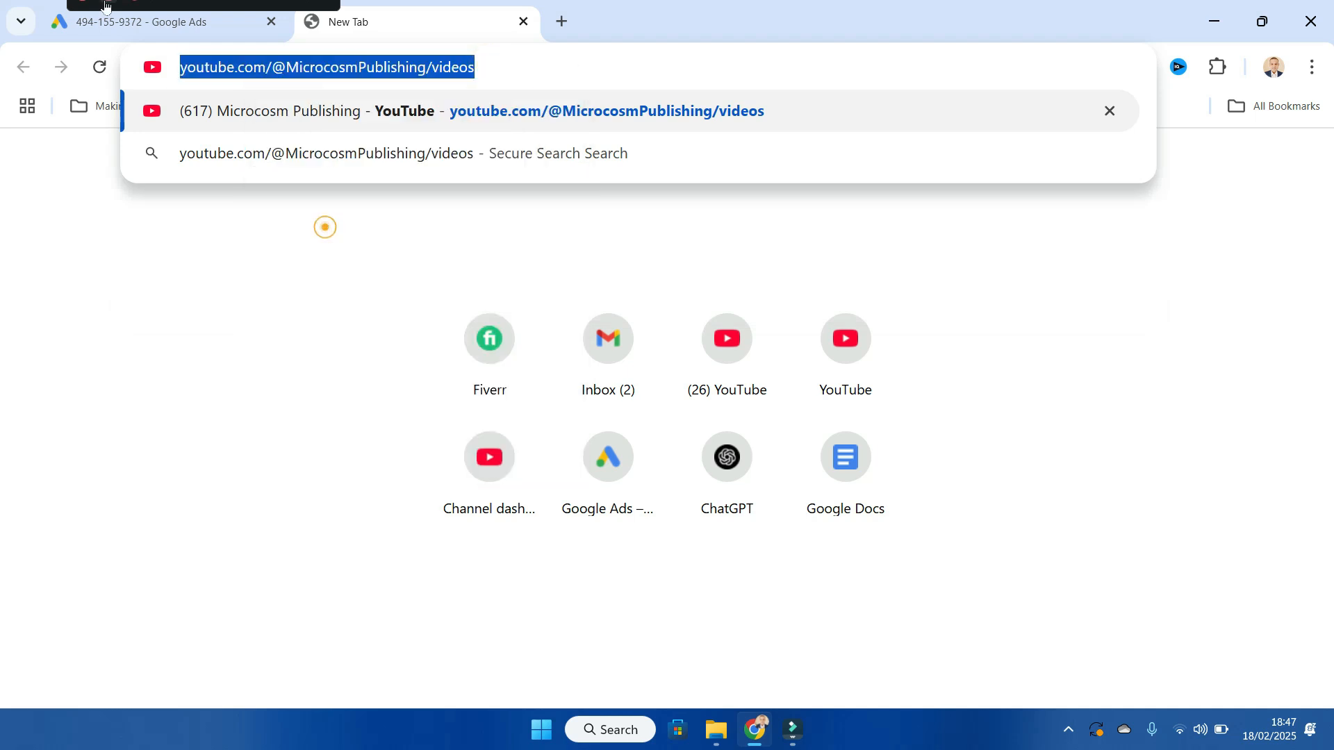
- Paste the copied YouTube address into the ad's web page URL field in Google Ads
click(106, 21)
click(587, 413)
key(ctrl+v)
click(897, 413)
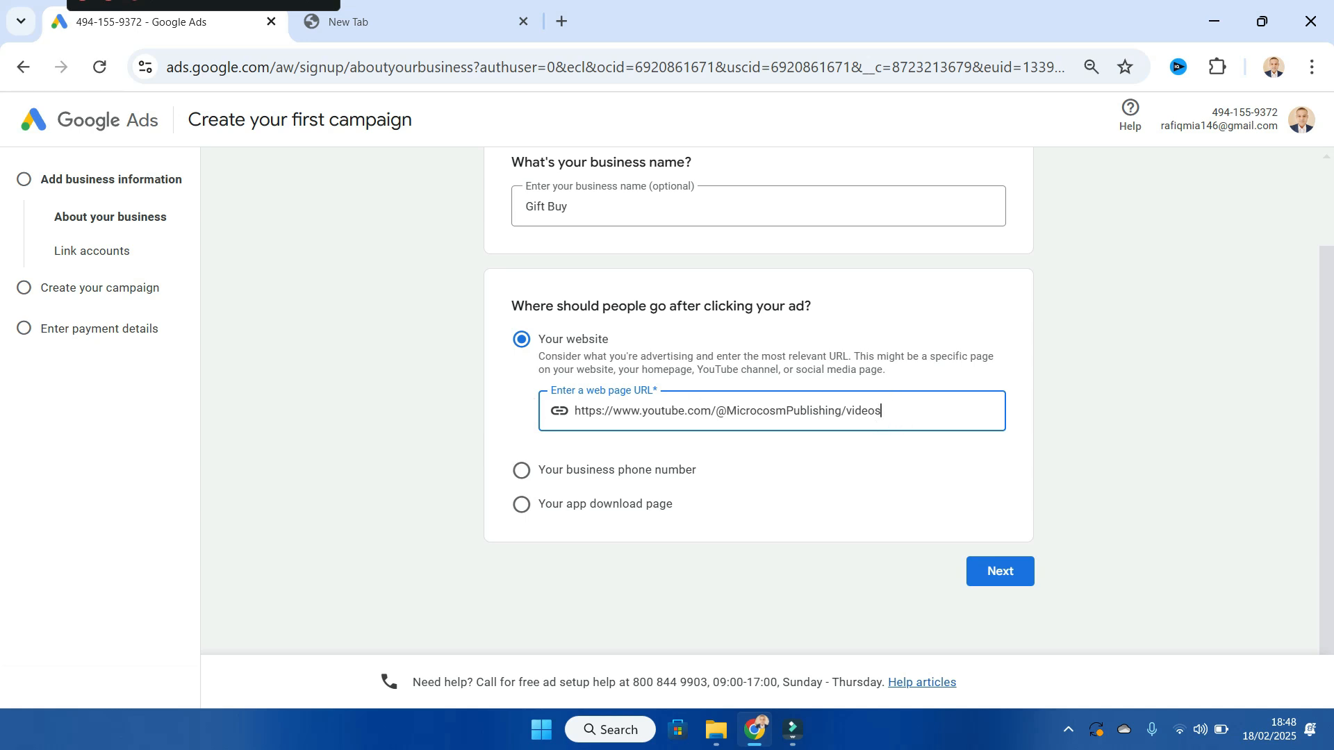
triple_click(903, 413)
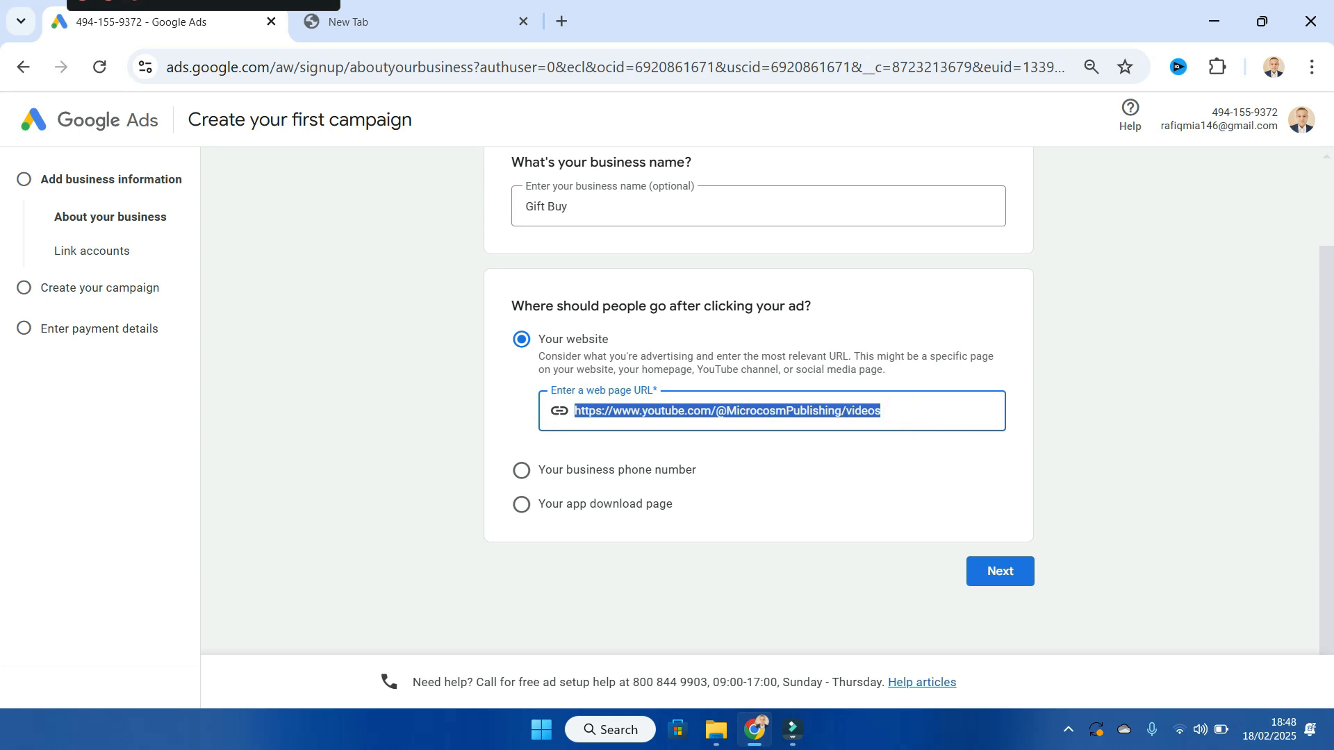
click(907, 411)
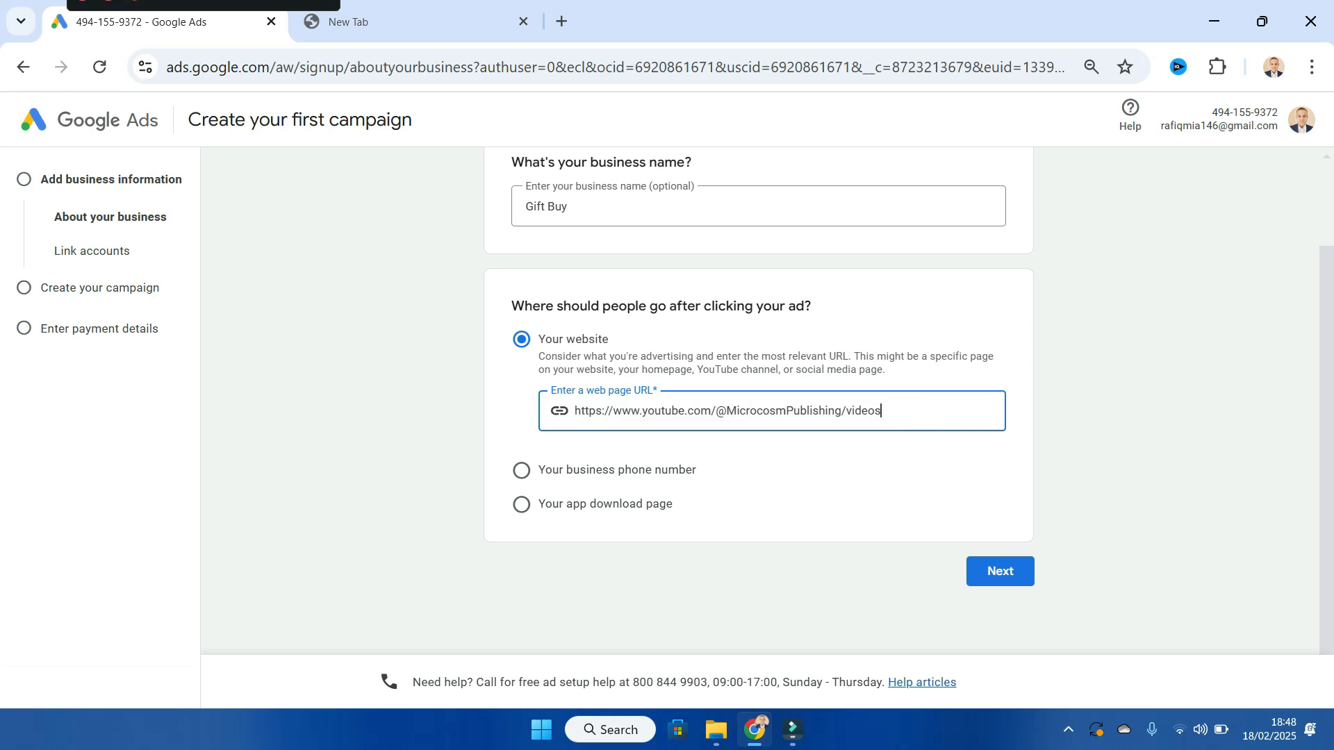
key(shift+Left)
key(shift+Left)
key(shift+Left)
key(shift+Left)
key(shift+Left)
key(shift+Left)
key(shift+Left)
key(shift+Left)
key(shift+Left)
key(shift+Left)
key(shift+Left)
key(shift+Left)
key(shift+Left)
key(shift+Left)
key(shift+Left)
key(shift+Left)
key(shift+Left)
key(shift+Left)
key(shift+Left)
key(shift+Left)
key(shift+Left)
key(shift+Left)
key(shift+Left)
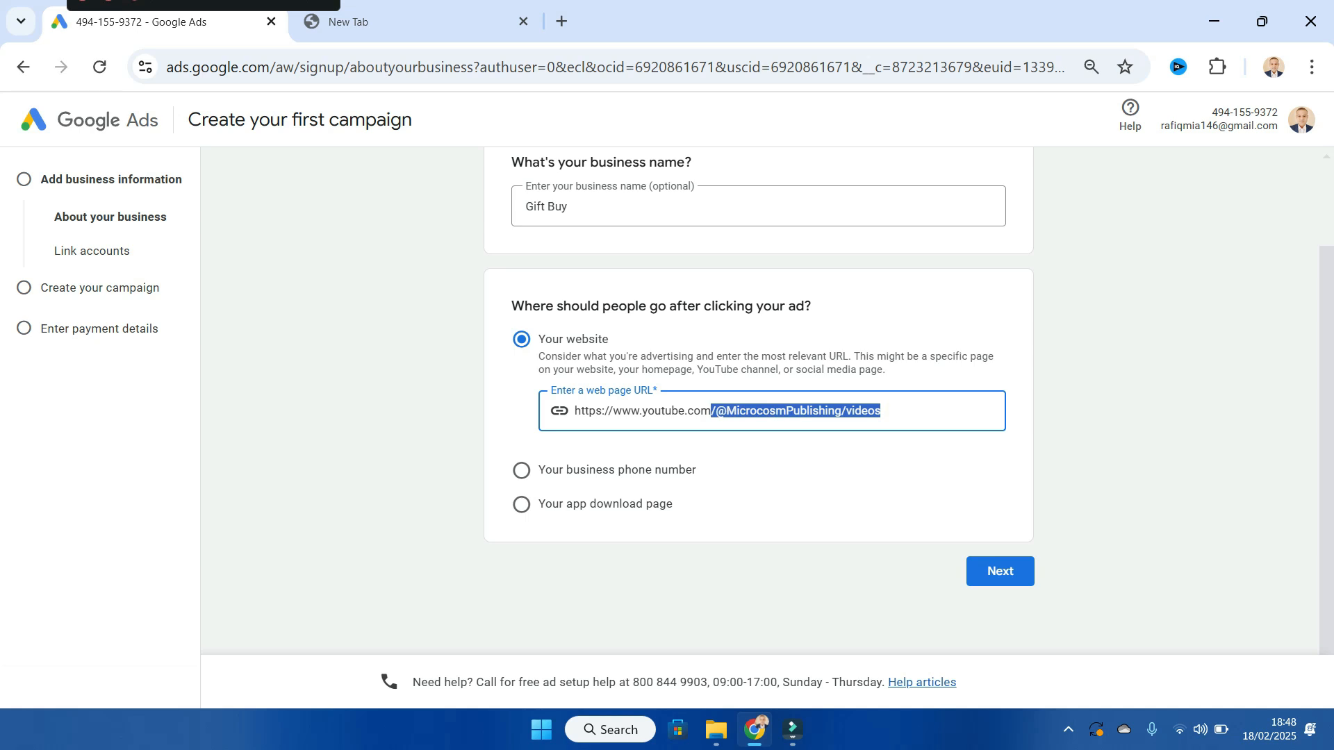
key(BackSpace)
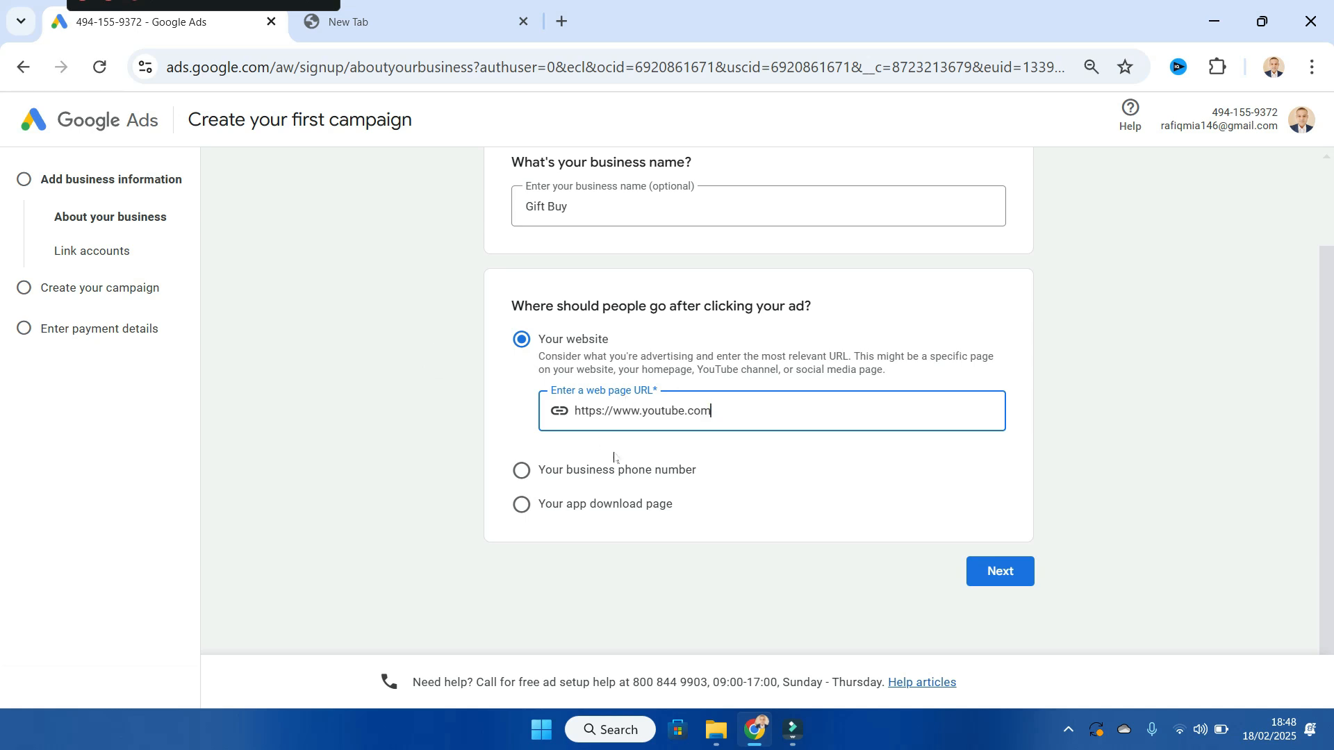
scroll(708, 531, down, 1)
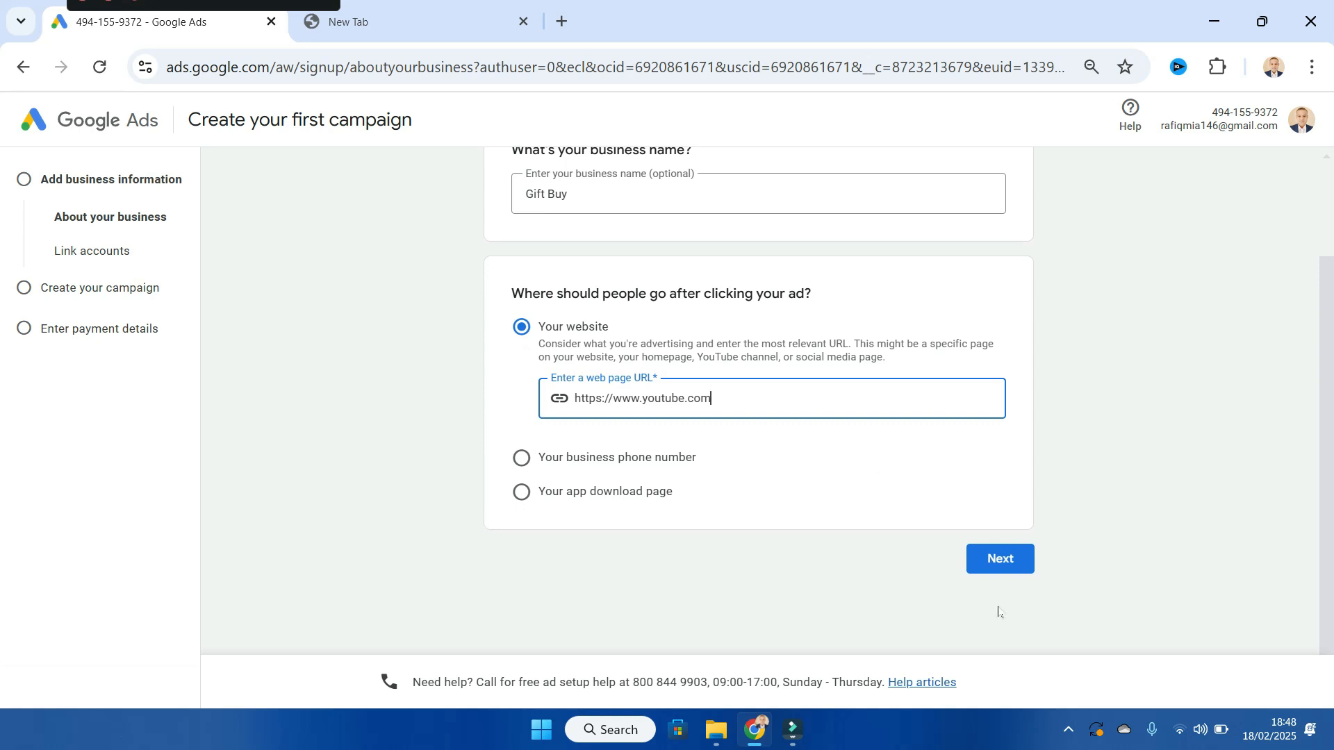
click(1015, 562)
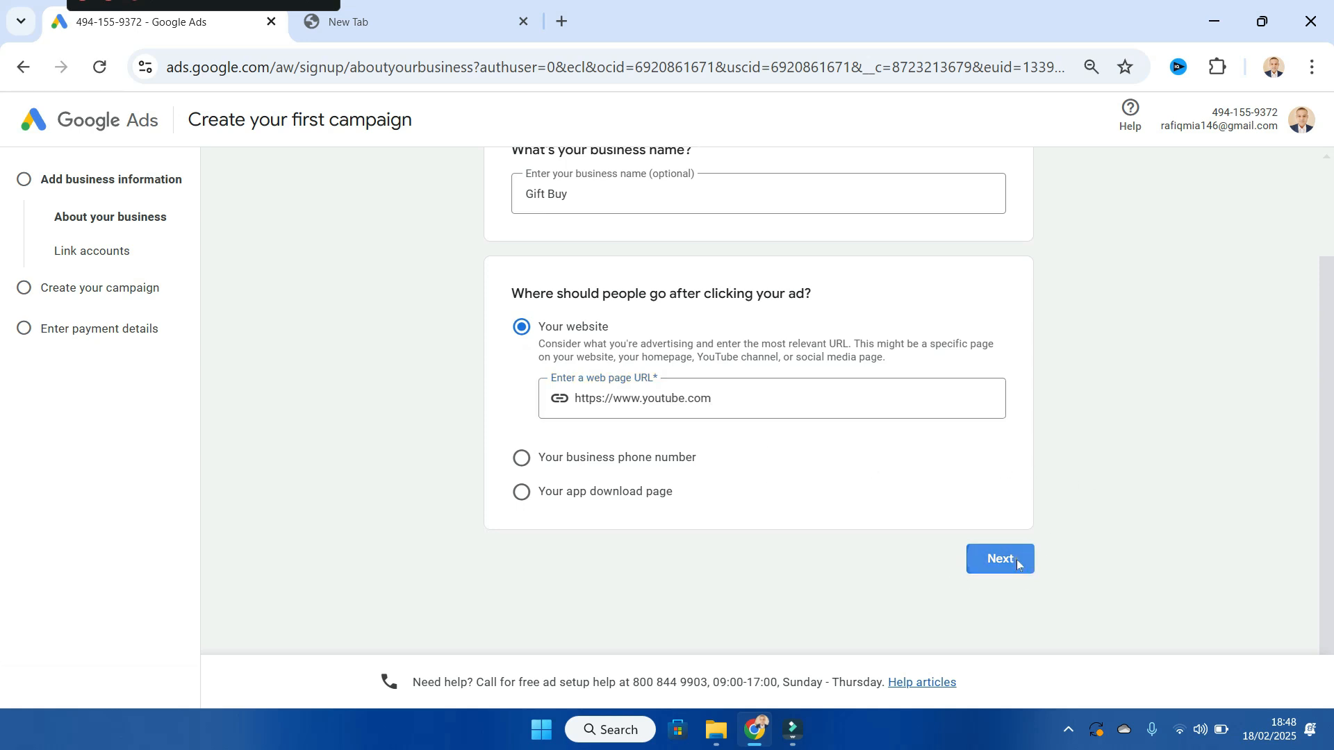
- Skip linking the YouTube channel, phone number and other accounts
scroll(823, 503, down, 2)
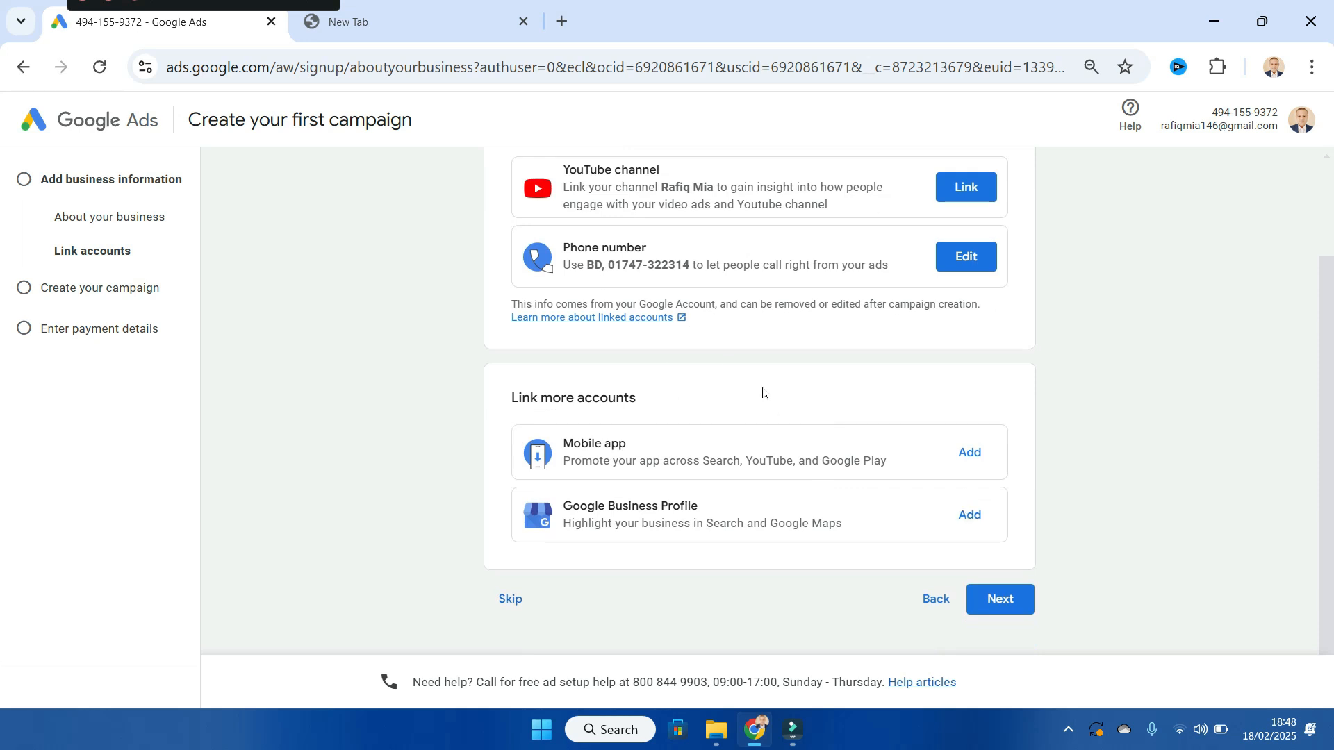
scroll(757, 364, up, 2)
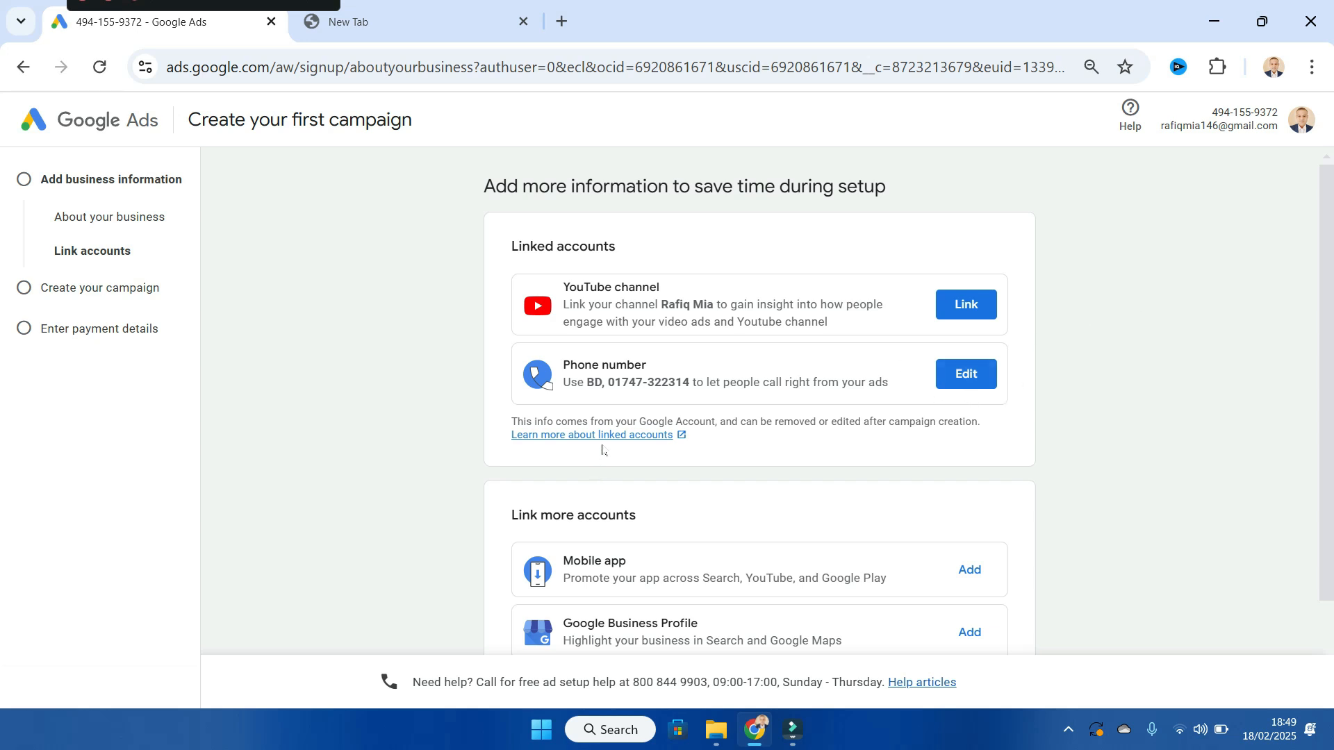
scroll(605, 451, down, 2)
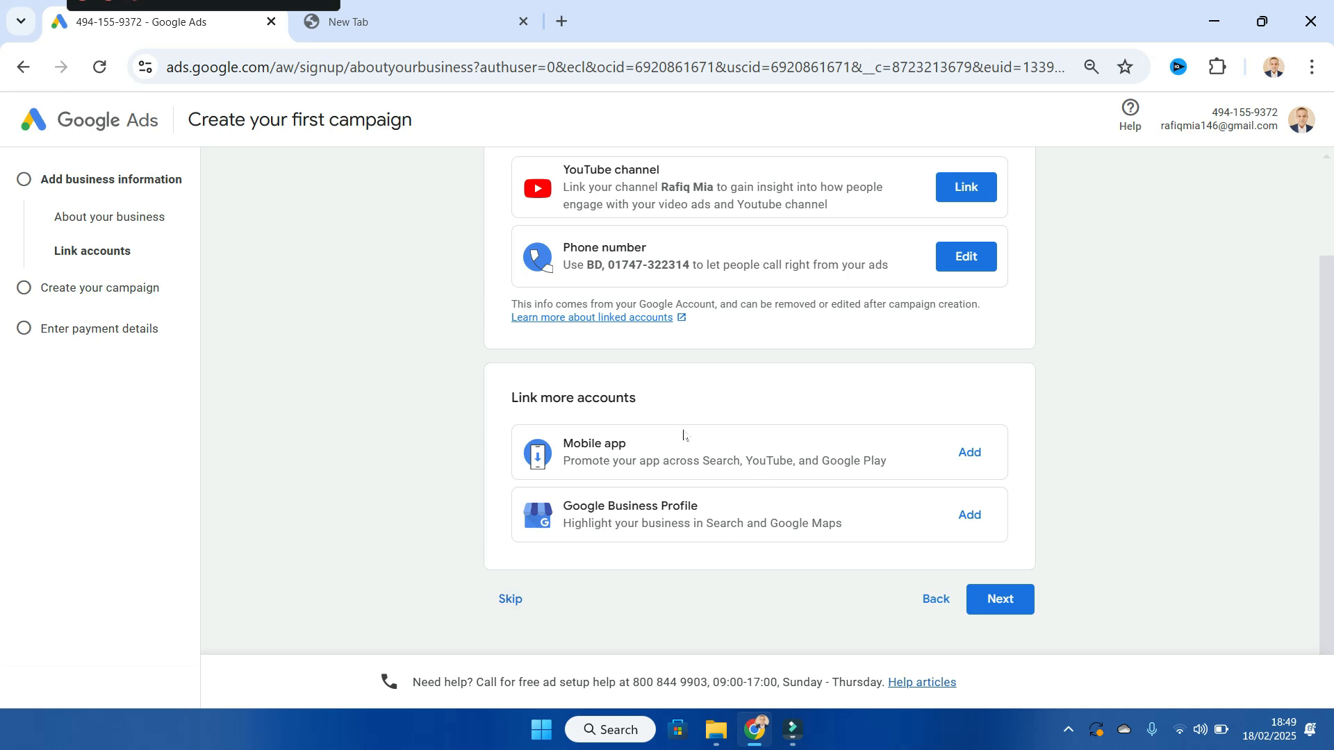
click(510, 600)
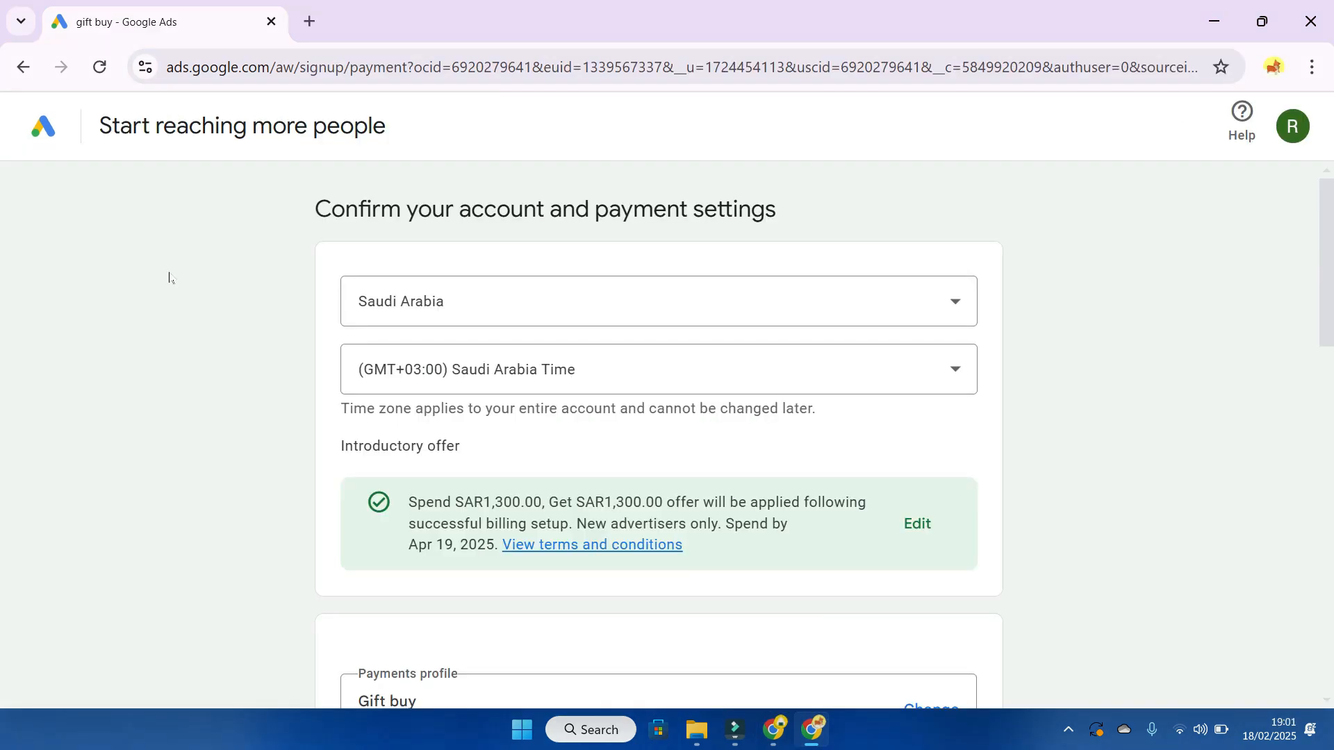
- Review the account country, time zone, introductory offer and payment settings, browsing the country list
scroll(672, 271, down, 1)
scroll(247, 390, up, 1)
scroll(455, 341, down, 7)
scroll(457, 328, up, 6)
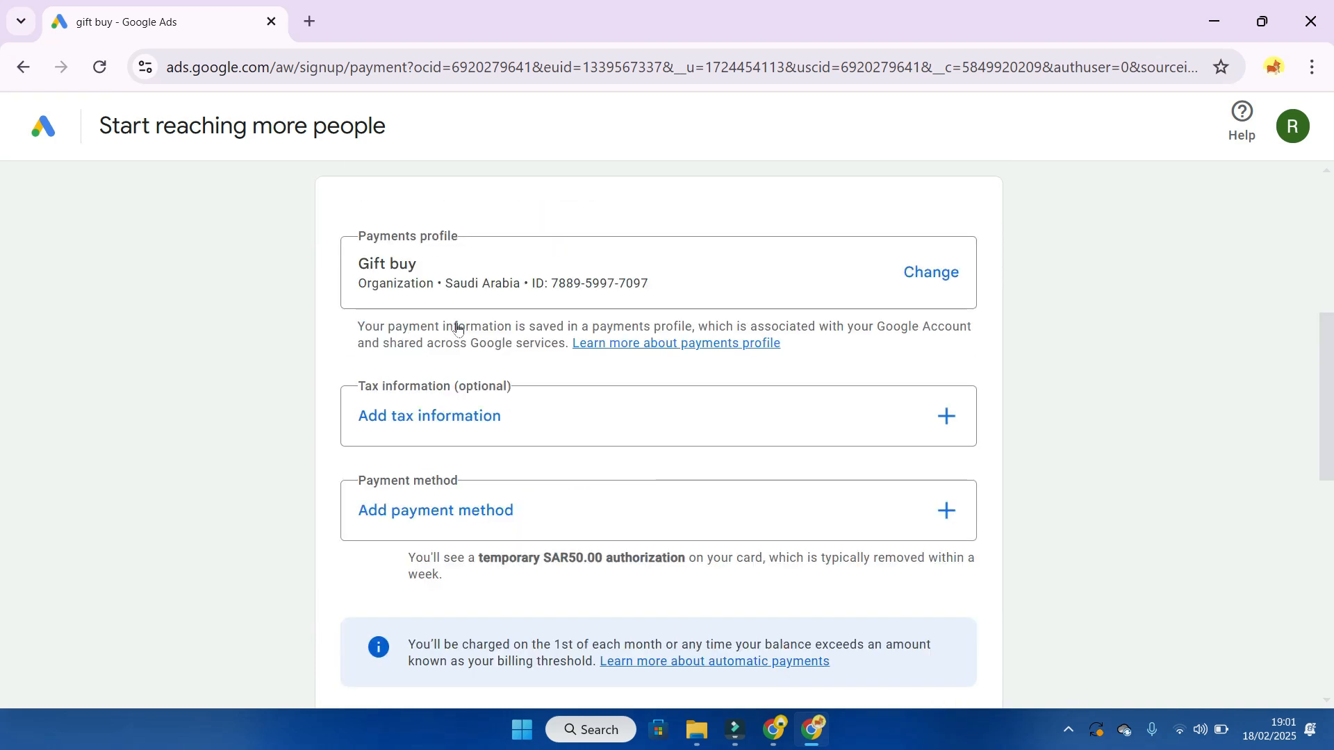
scroll(626, 222, up, 2)
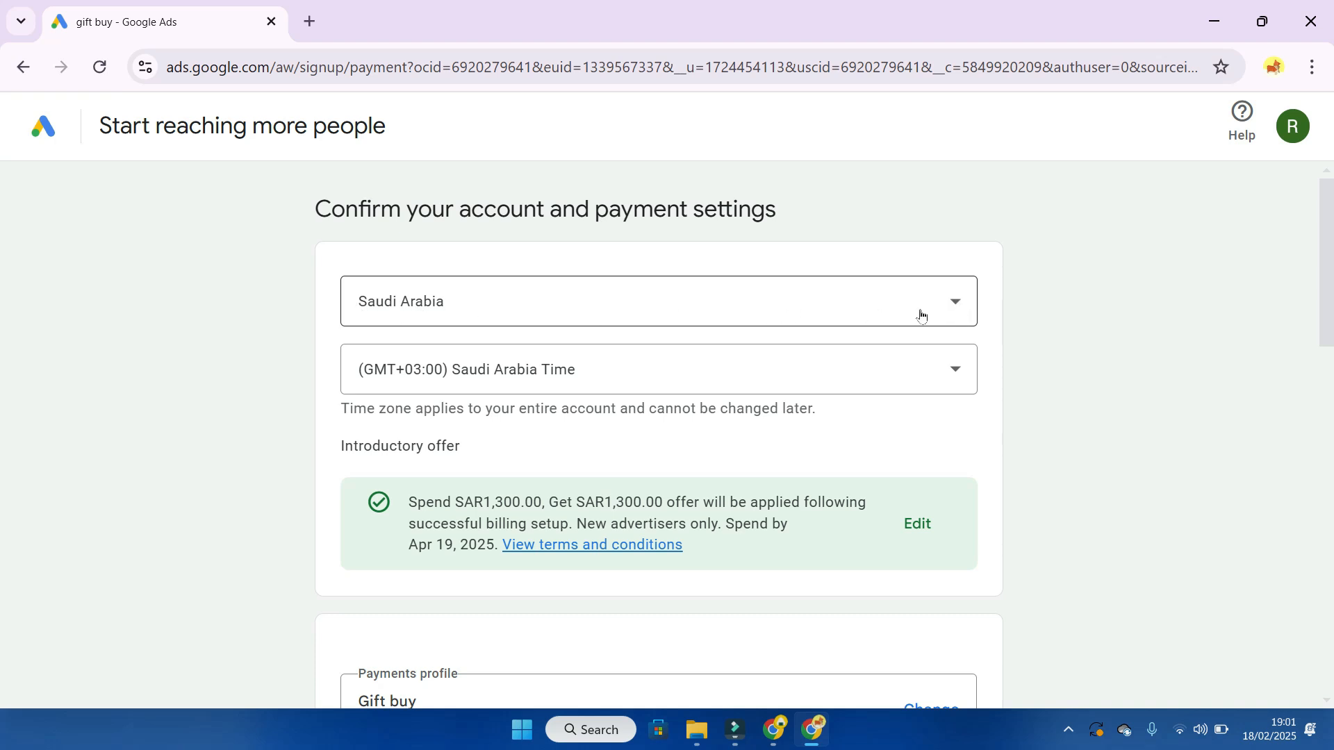
click(959, 310)
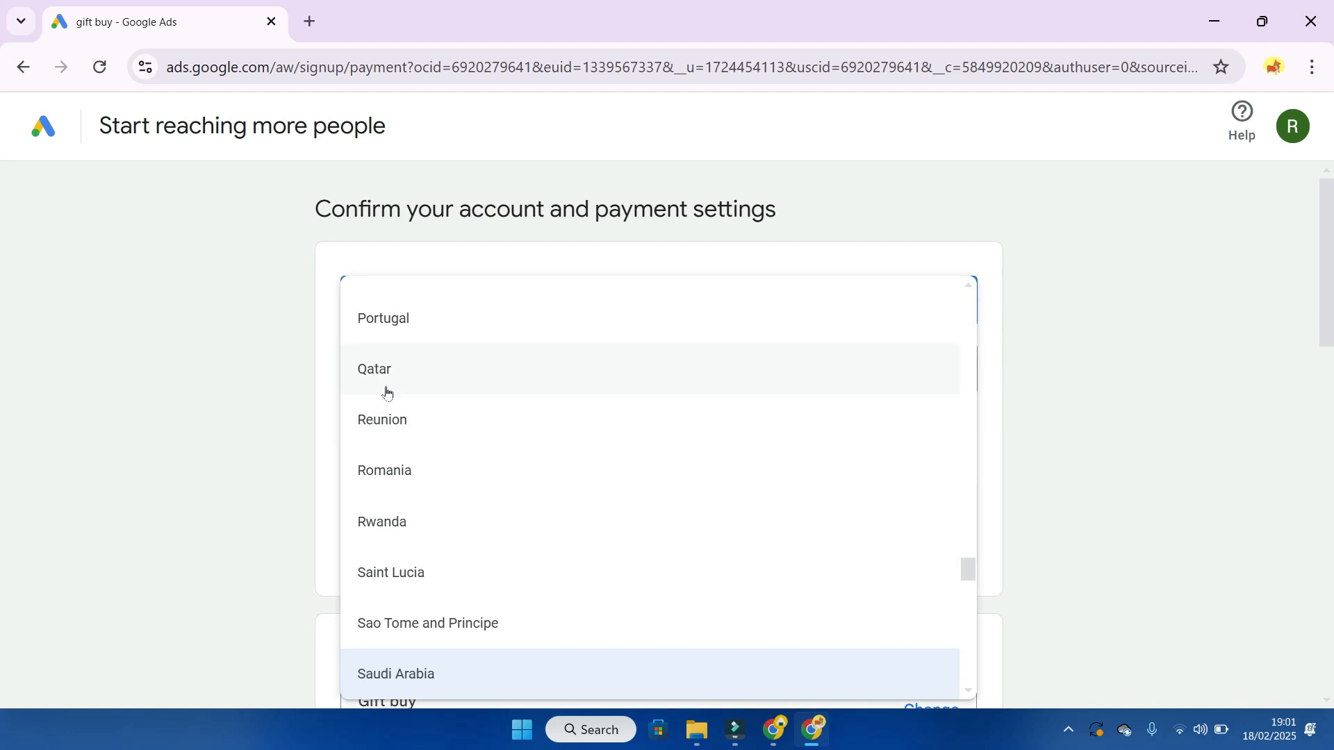
scroll(390, 408, down, 8)
scroll(401, 445, up, 4)
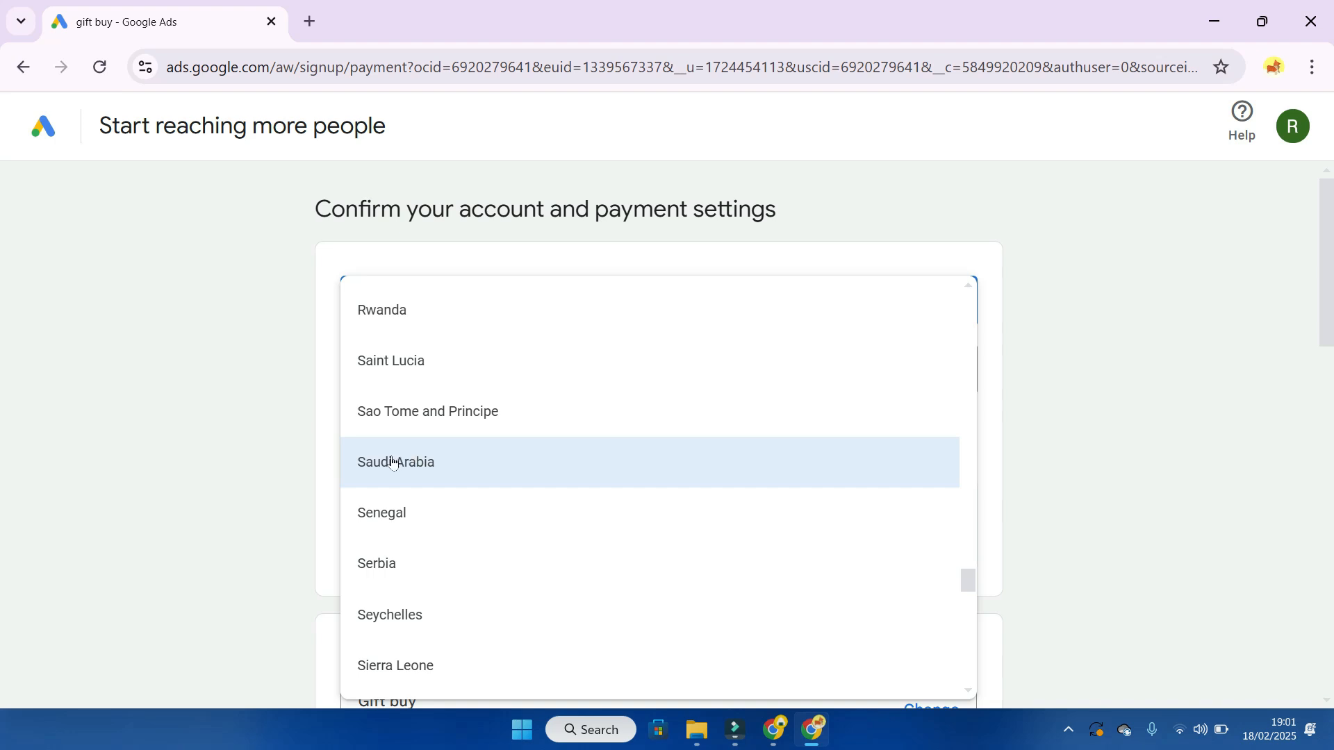
scroll(392, 459, down, 20)
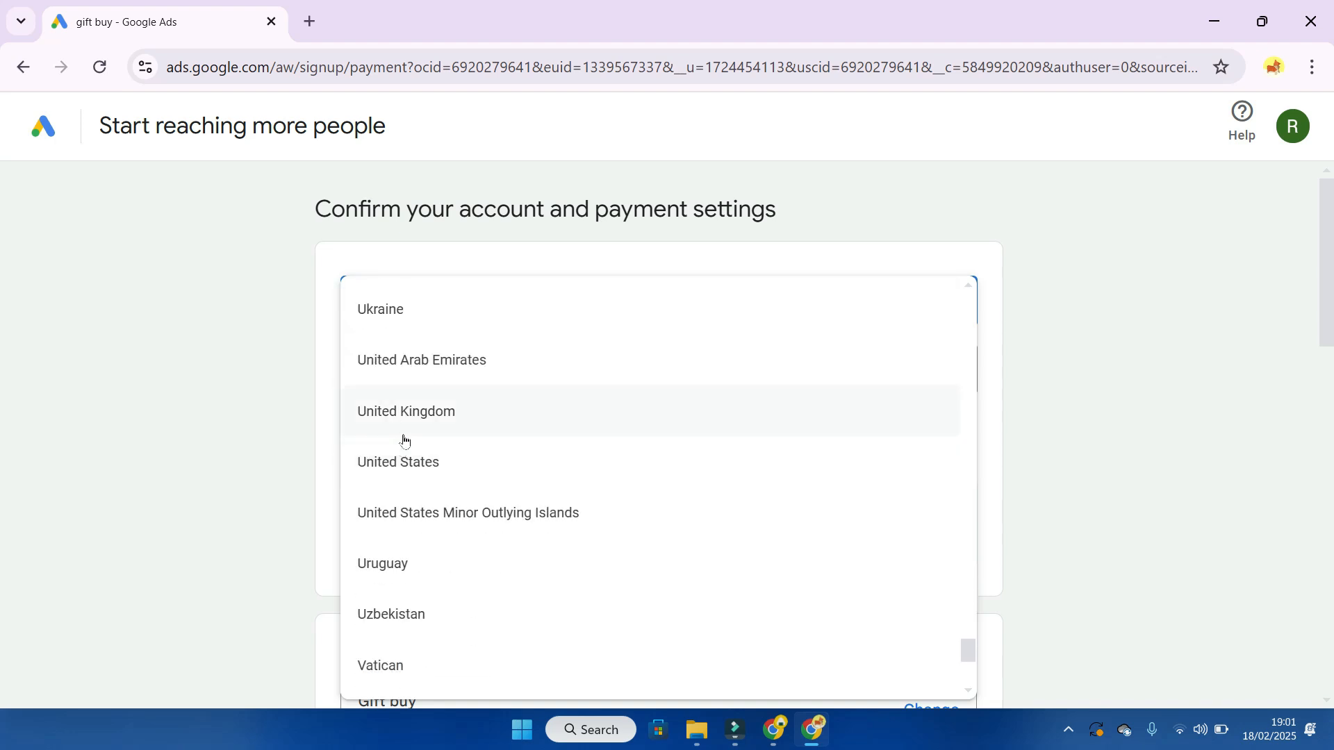
scroll(403, 440, down, 5)
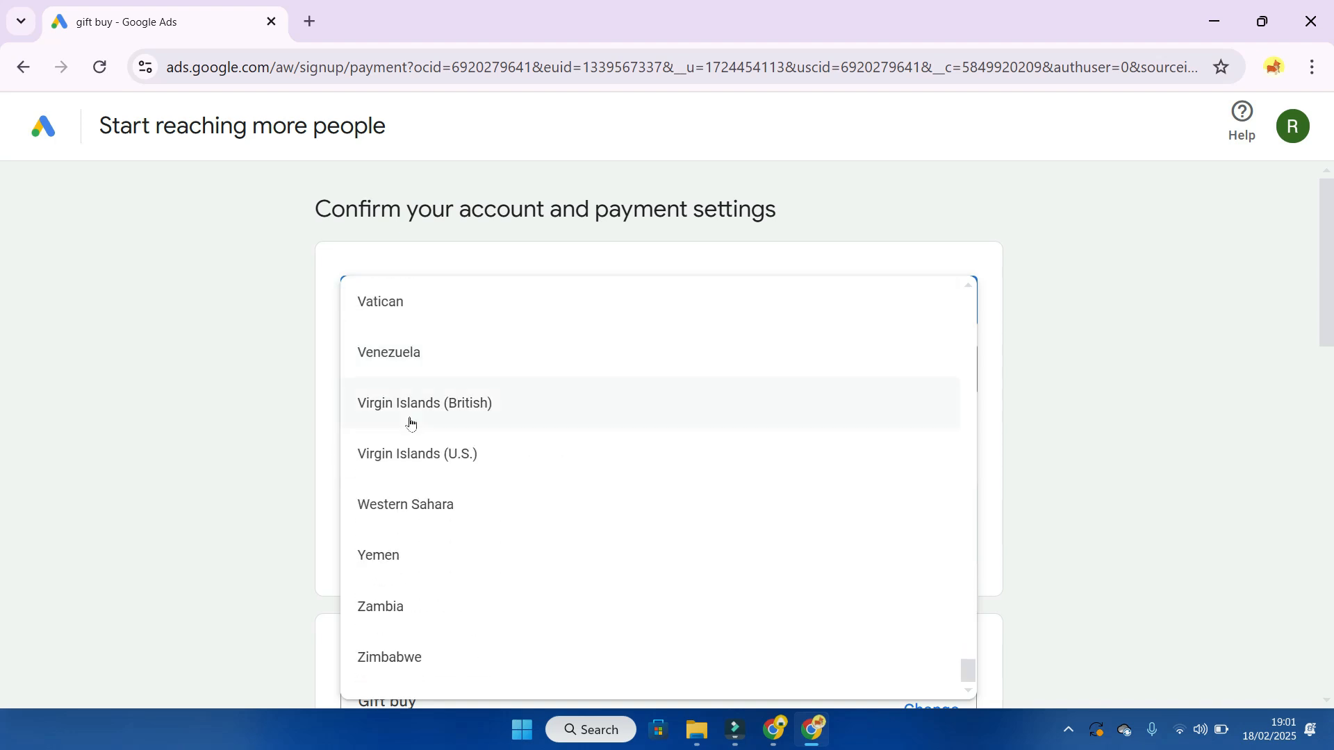
click(233, 349)
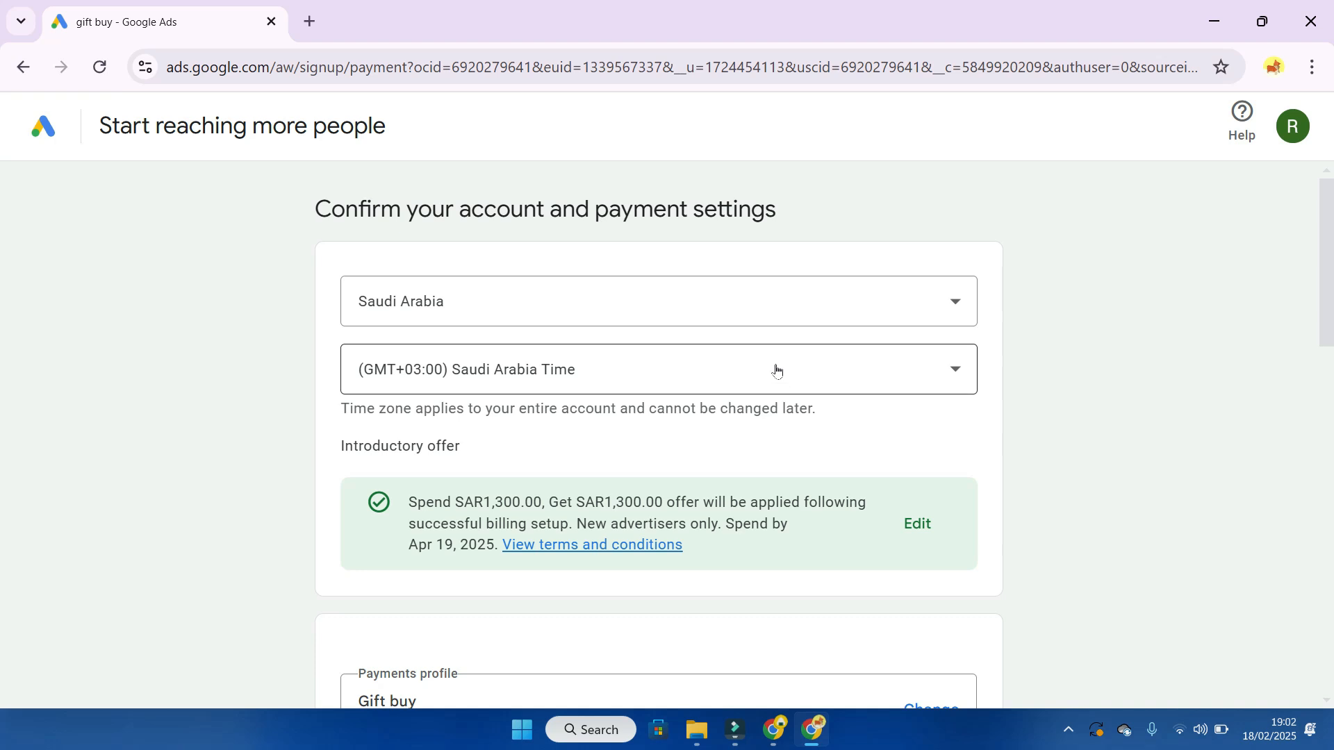
- Try to create a new organization payments profile named Gift buy, then cancel the dialog
scroll(800, 368, down, 5)
scroll(441, 310, down, 3)
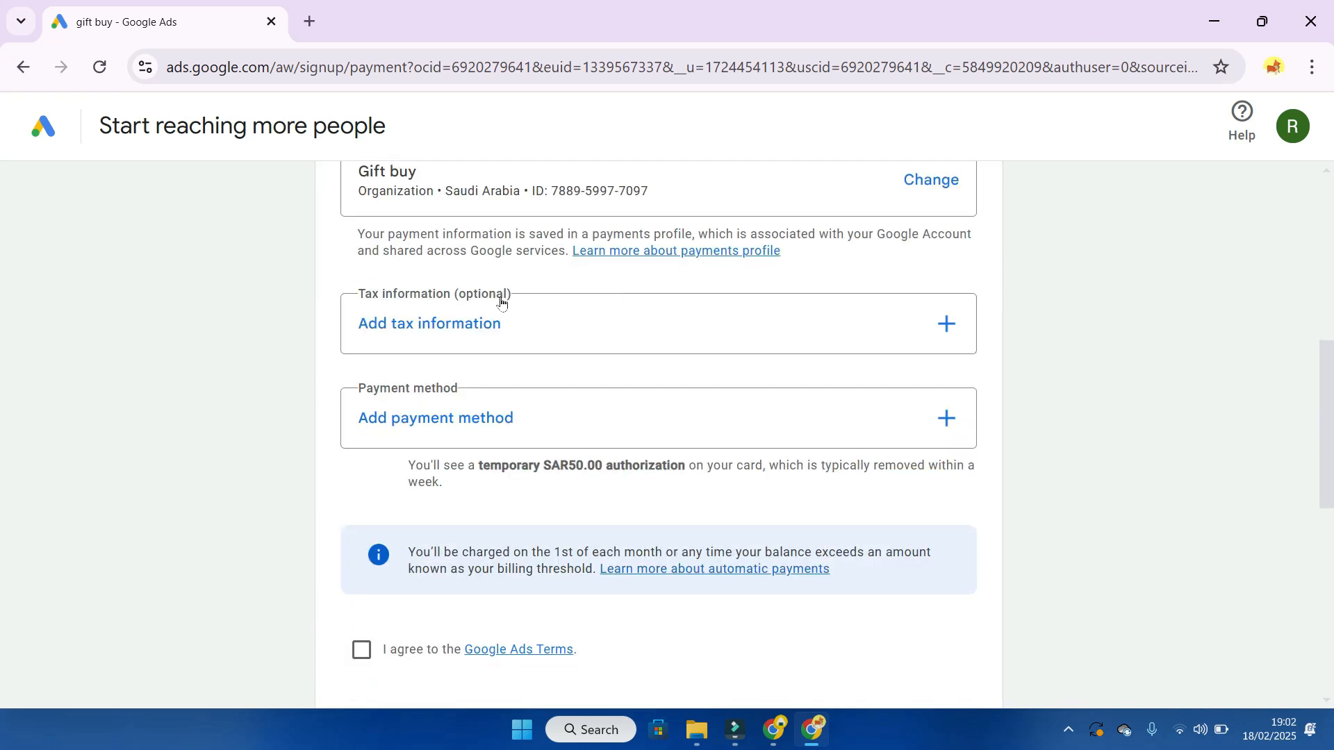
scroll(500, 300, up, 1)
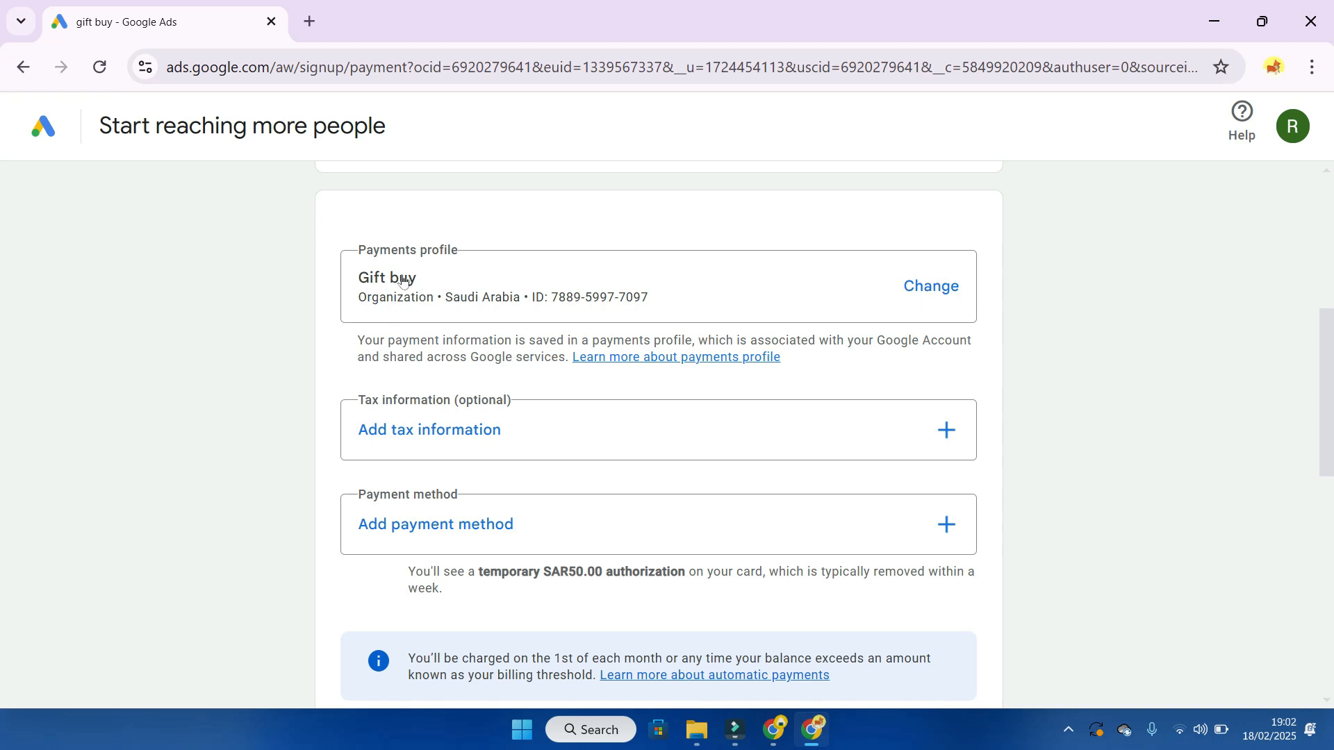
click(929, 287)
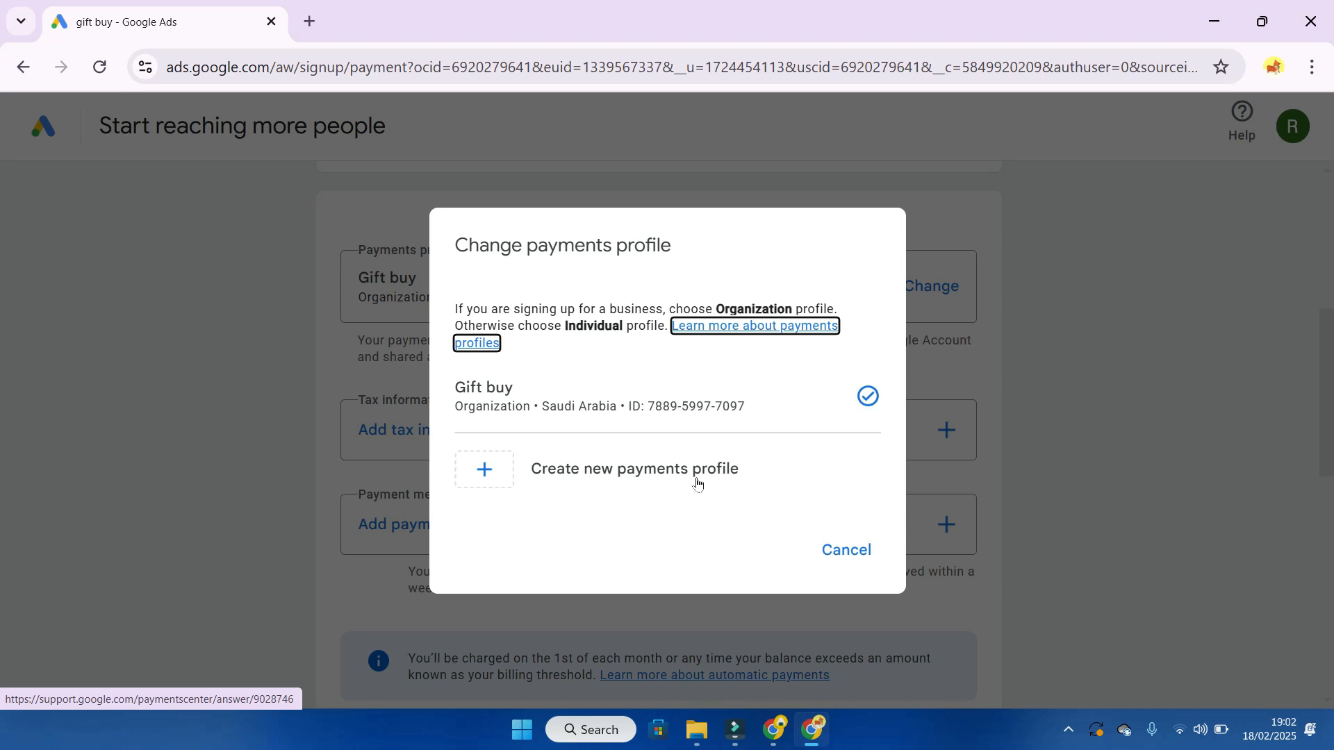
click(644, 479)
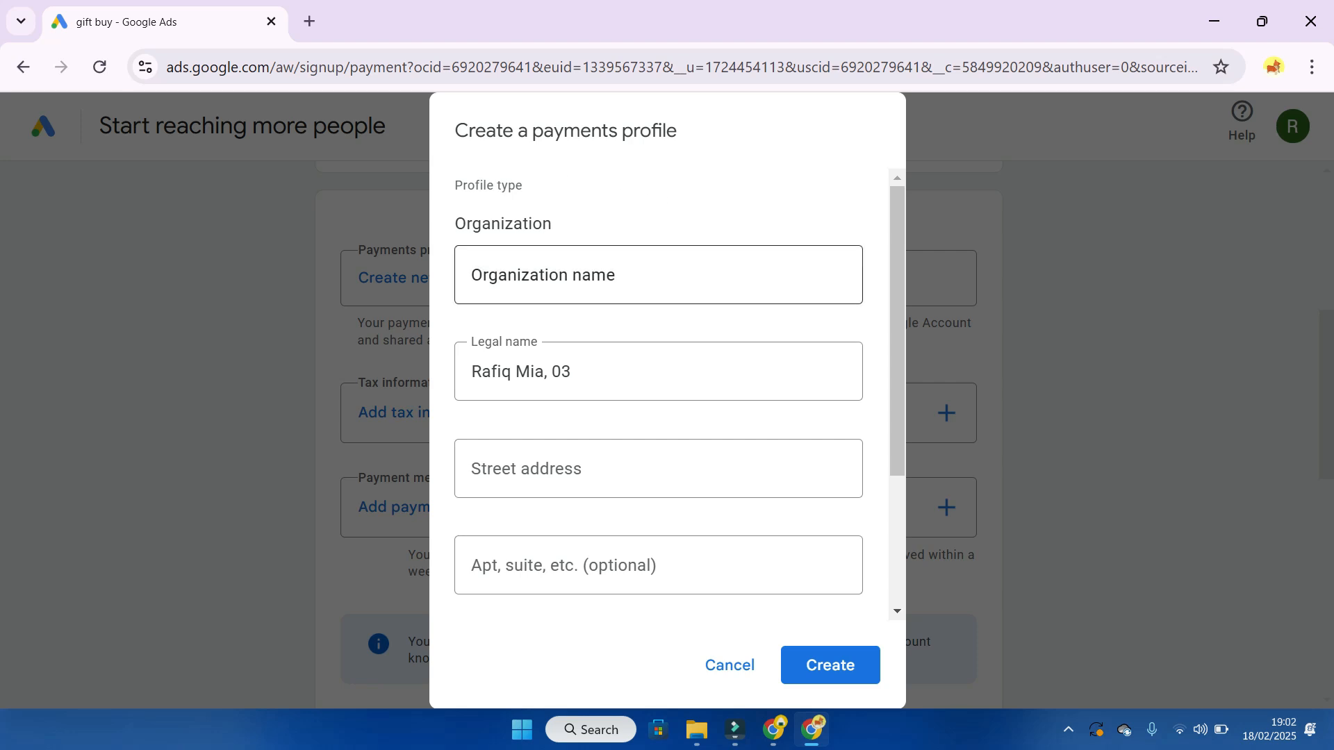
scroll(659, 278, down, 1)
scroll(659, 459, up, 1)
click(510, 277)
click(615, 336)
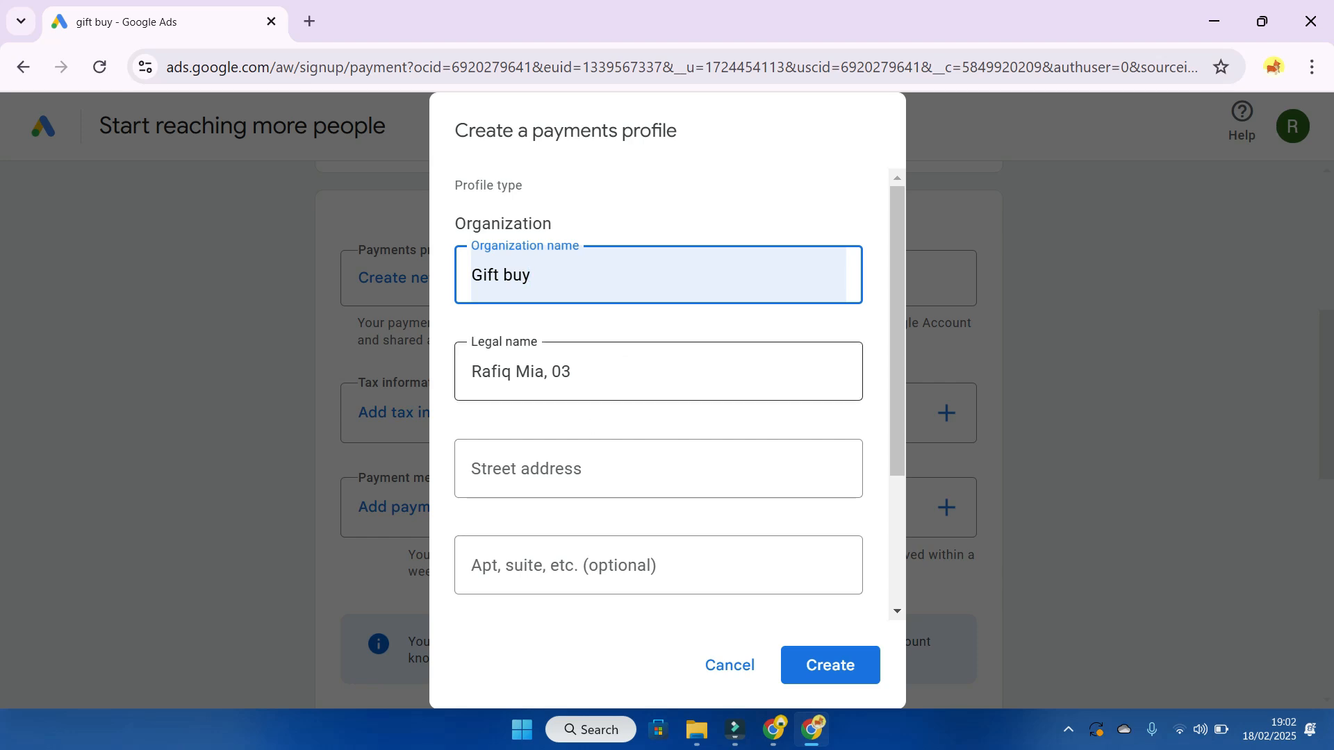
click(602, 369)
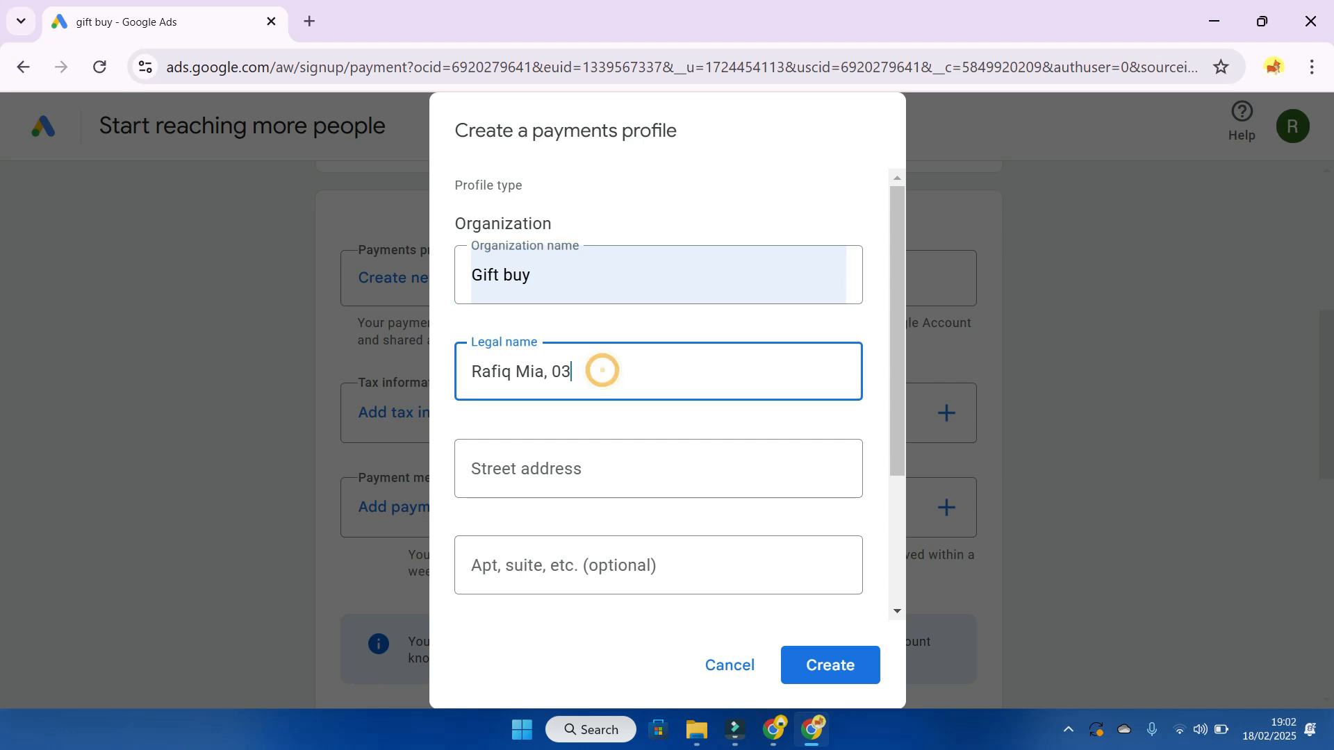
scroll(620, 413, down, 1)
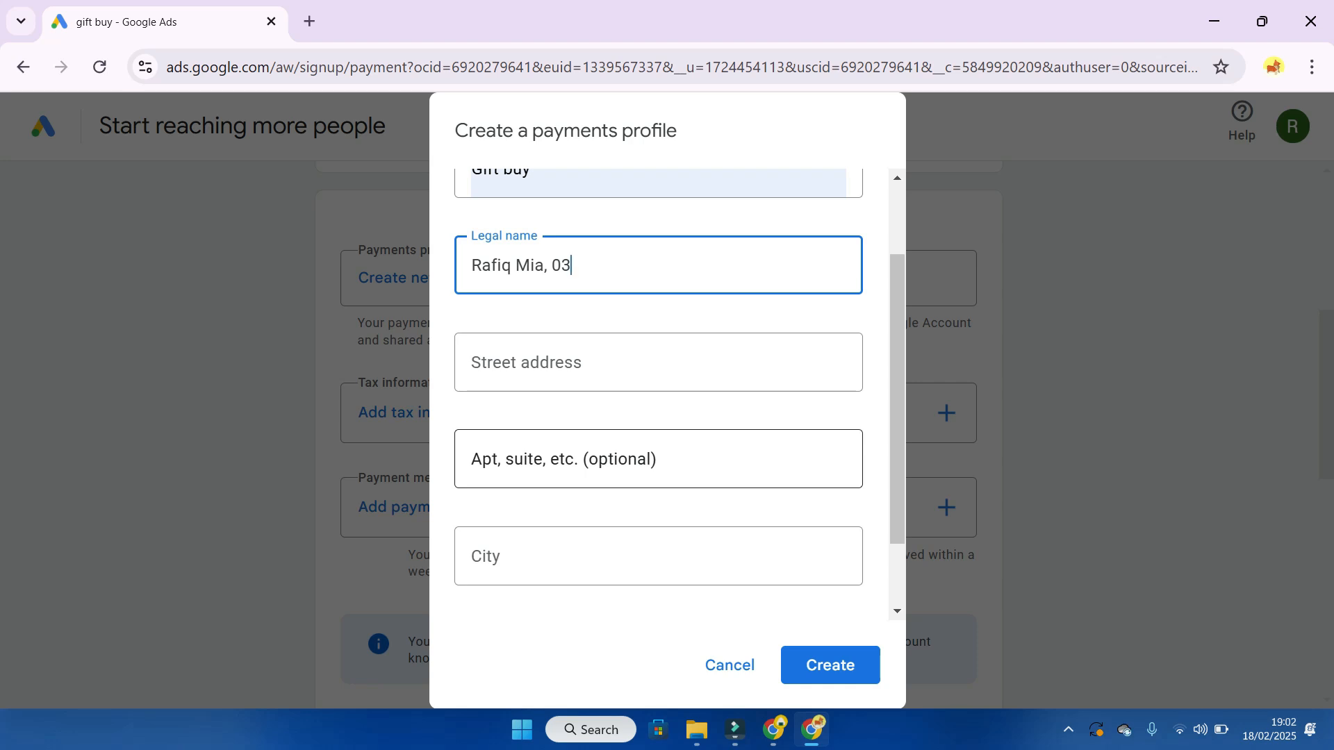
scroll(654, 417, down, 2)
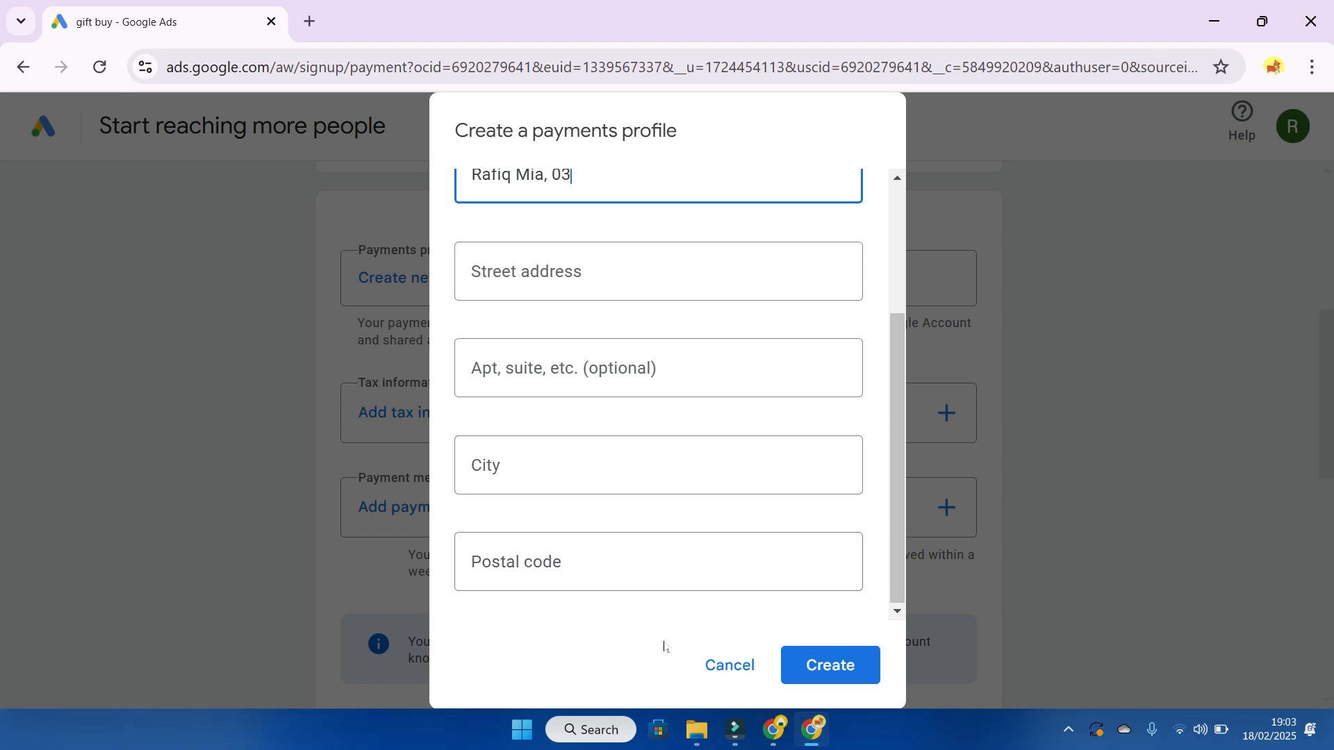
click(852, 671)
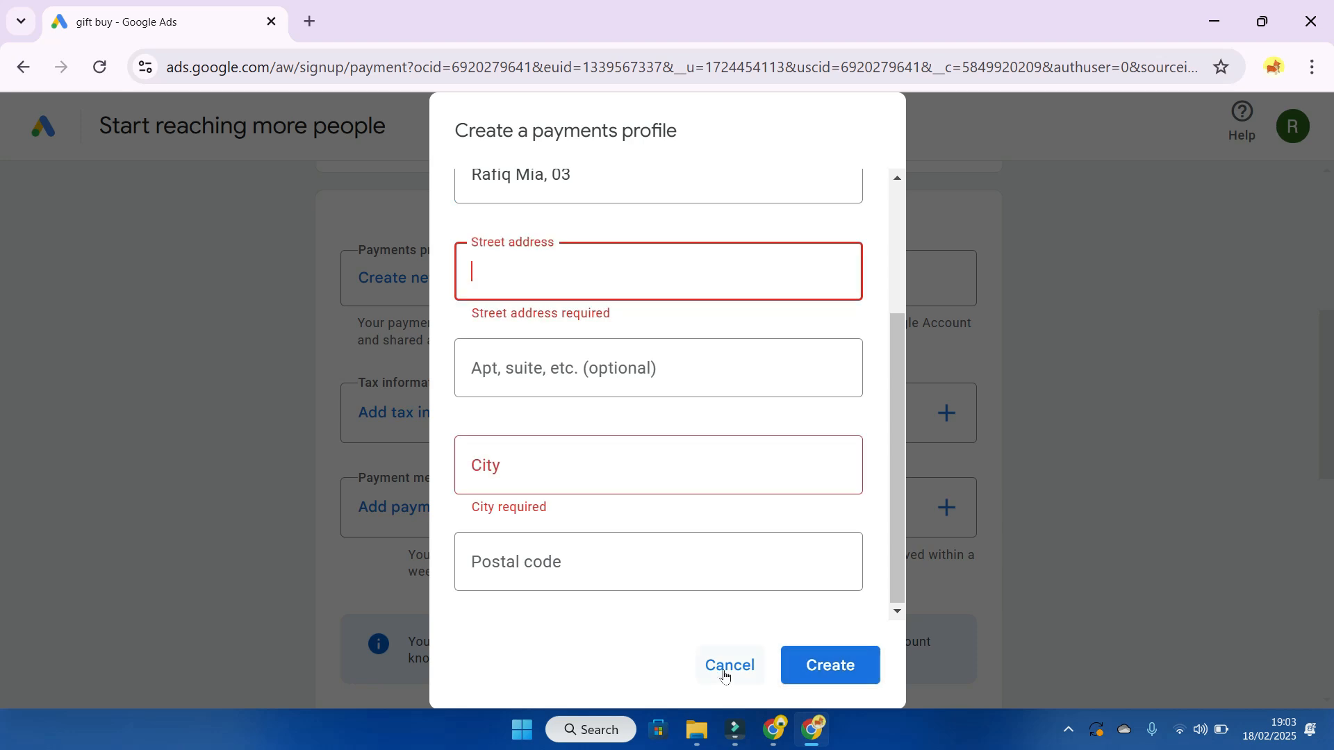
click(729, 665)
click(723, 675)
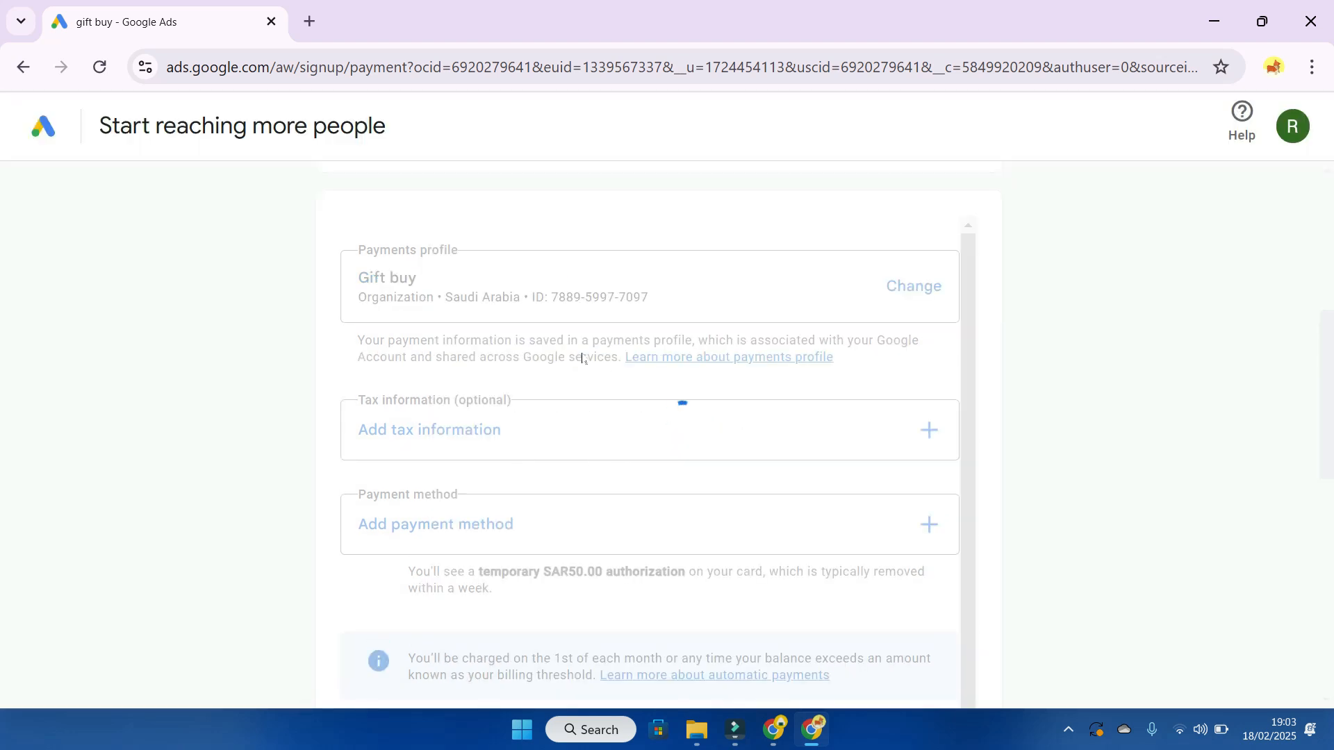
- Open the credit or debit card form for a new payment method and set the expiry date to 12/30
scroll(581, 426, up, 3)
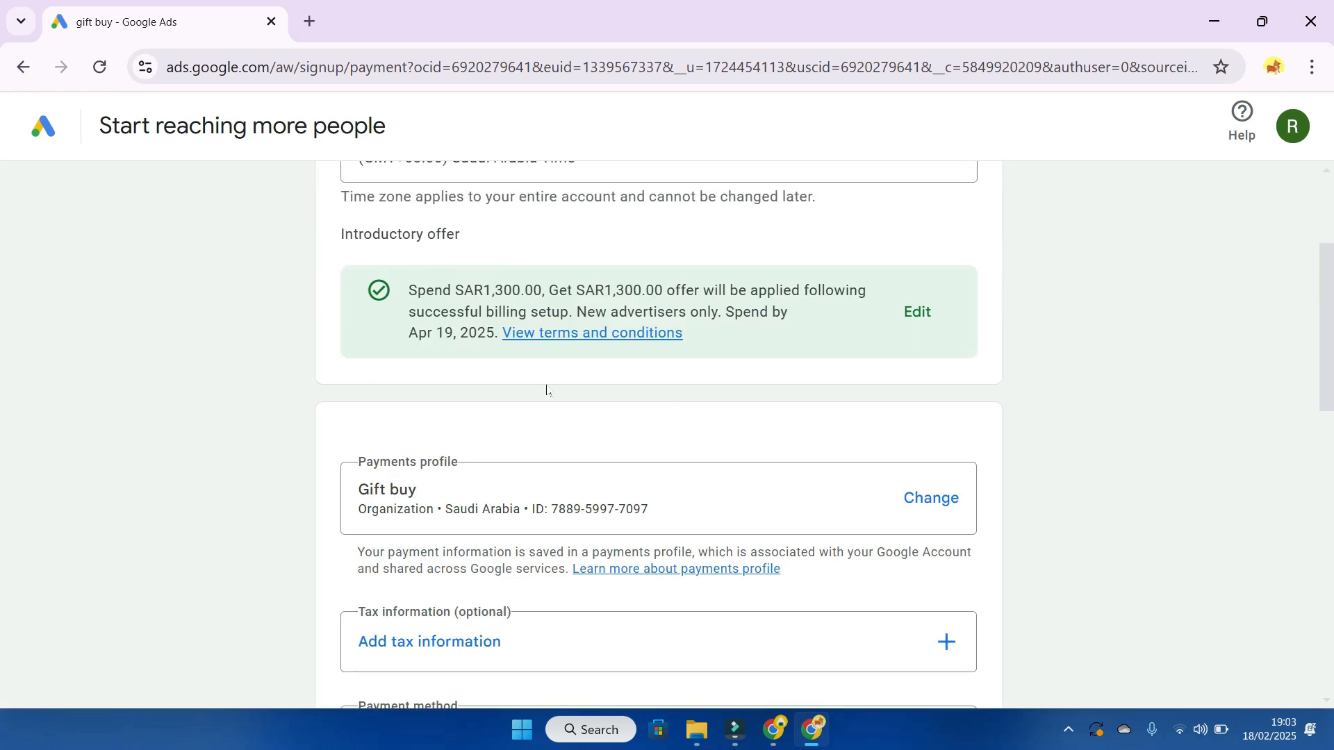
scroll(560, 429, down, 1)
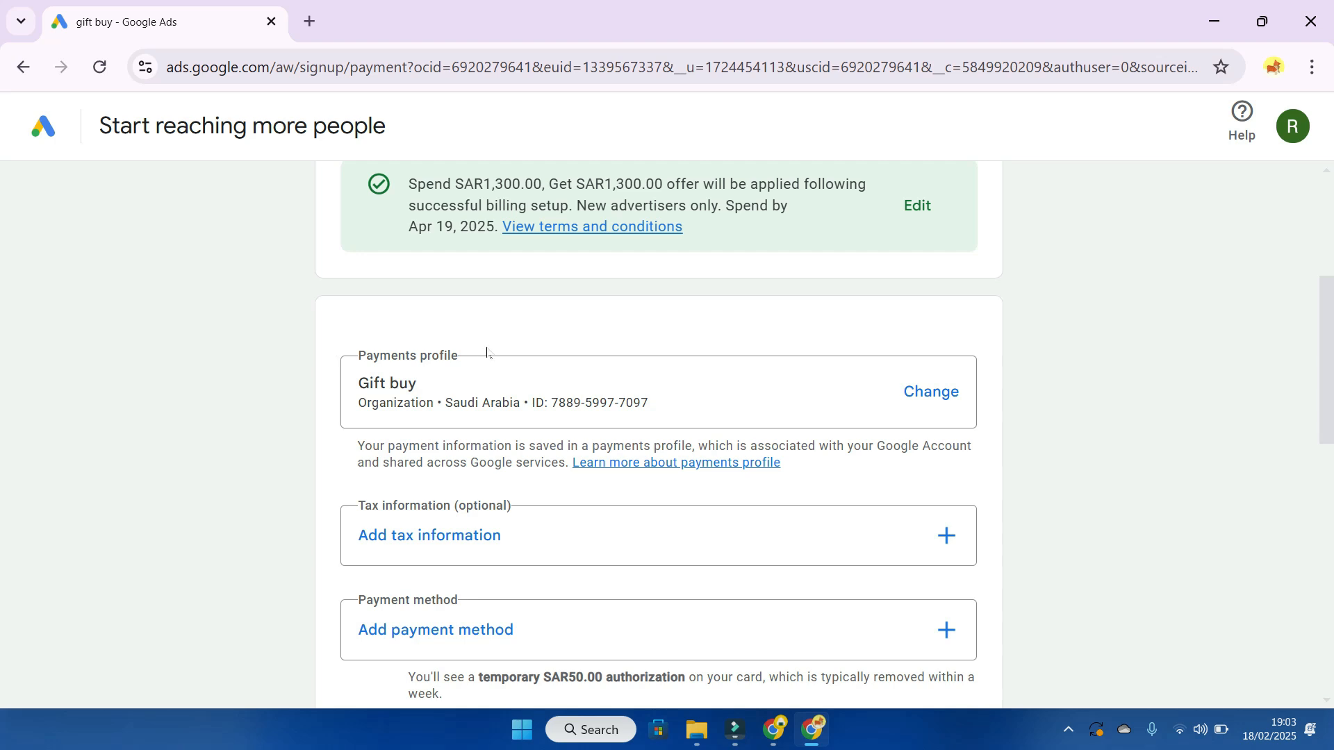
scroll(480, 355, down, 3)
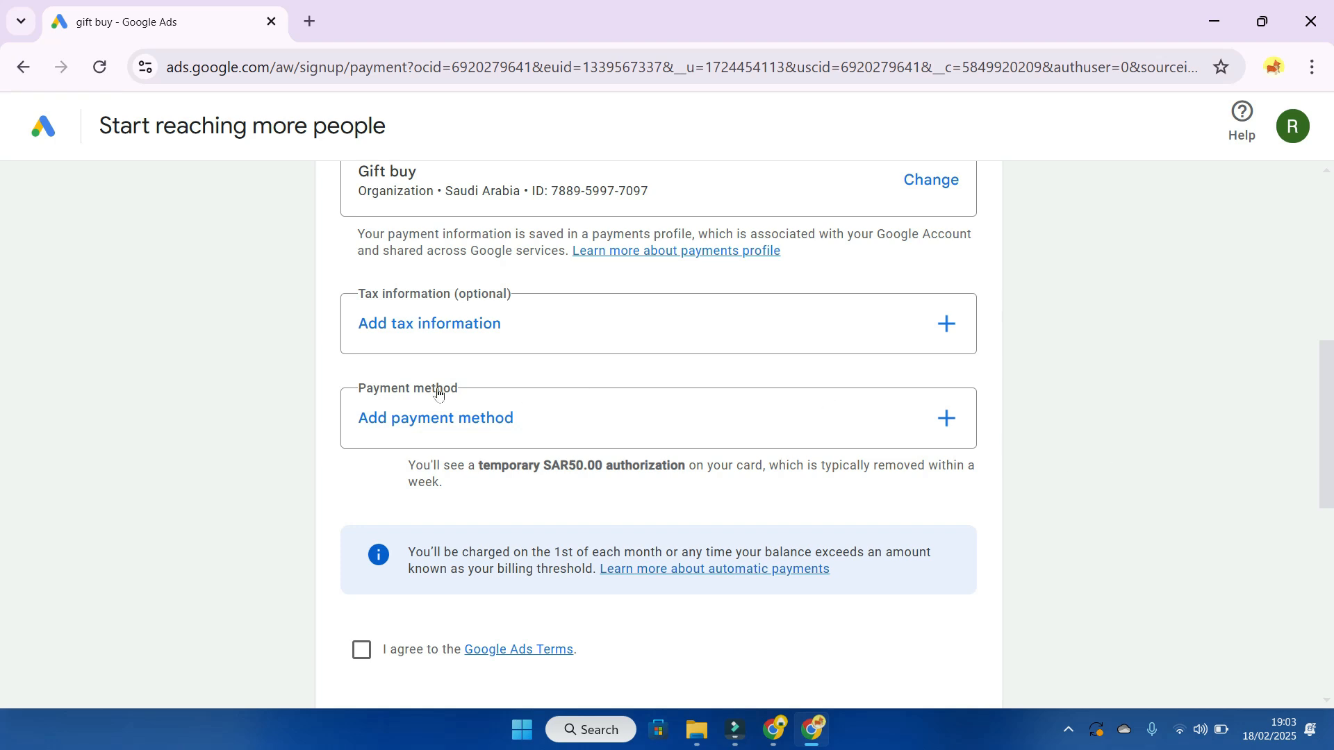
drag(343, 374, 367, 425)
click(550, 418)
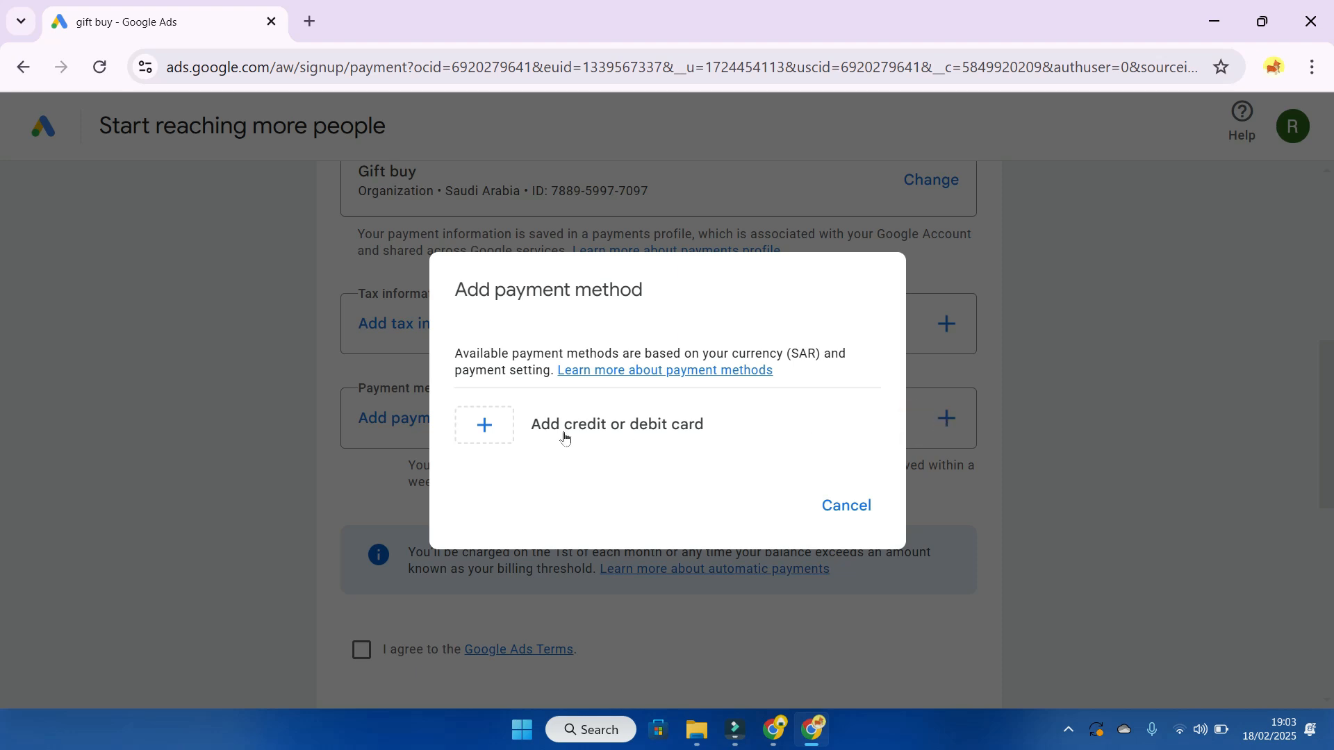
click(590, 426)
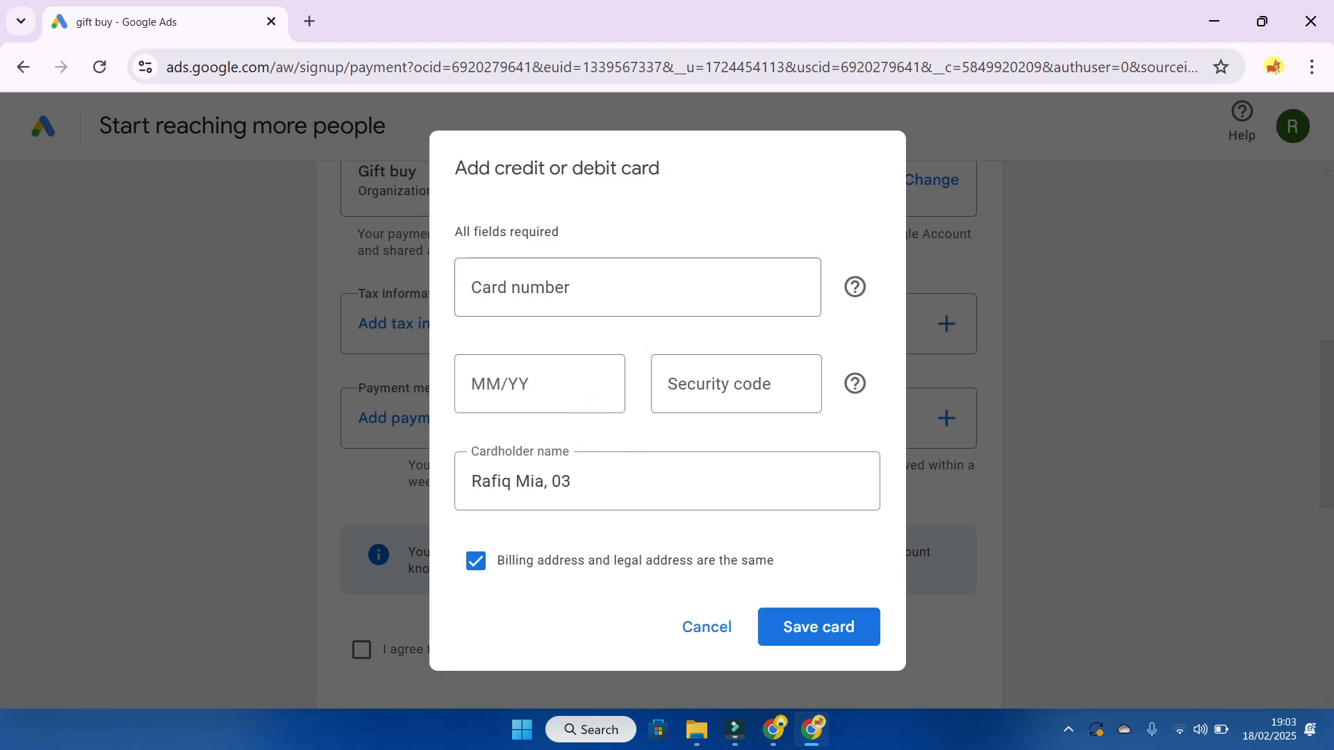
click(588, 285)
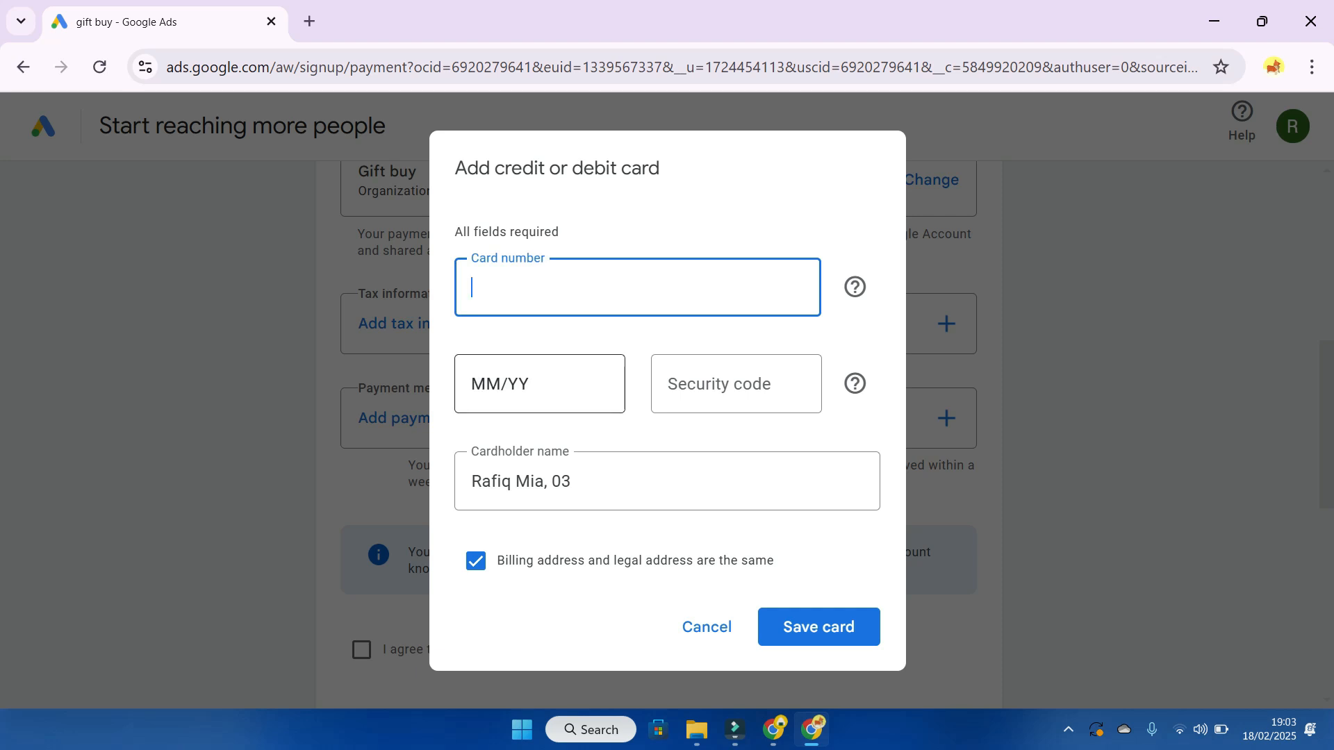
click(492, 384)
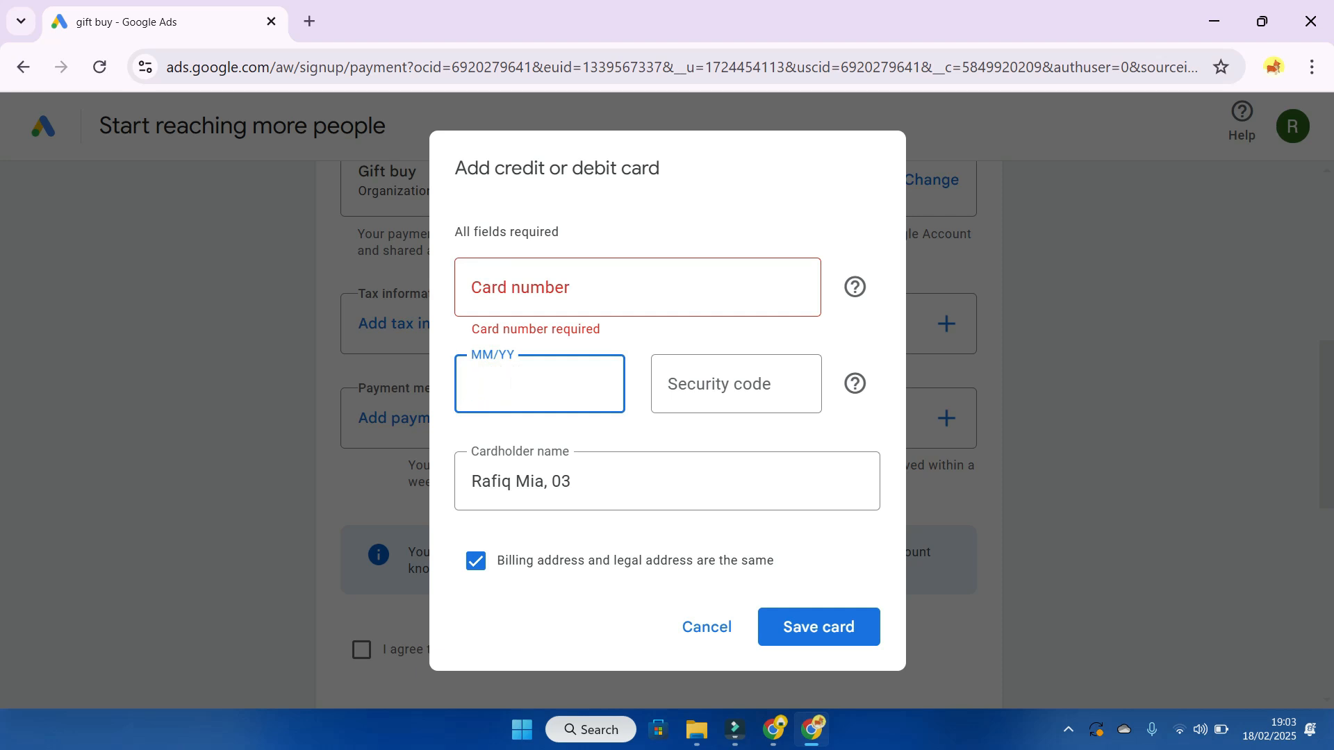
text(12/25)
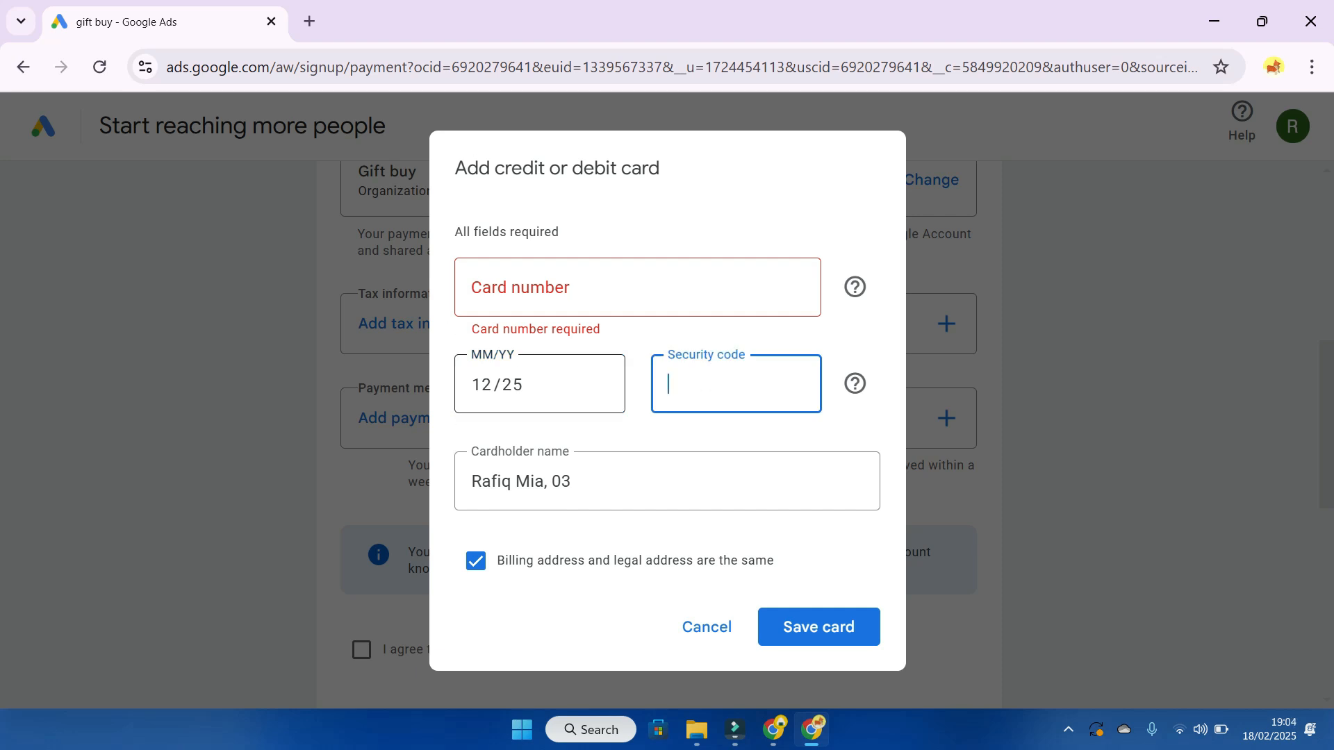
click(498, 385)
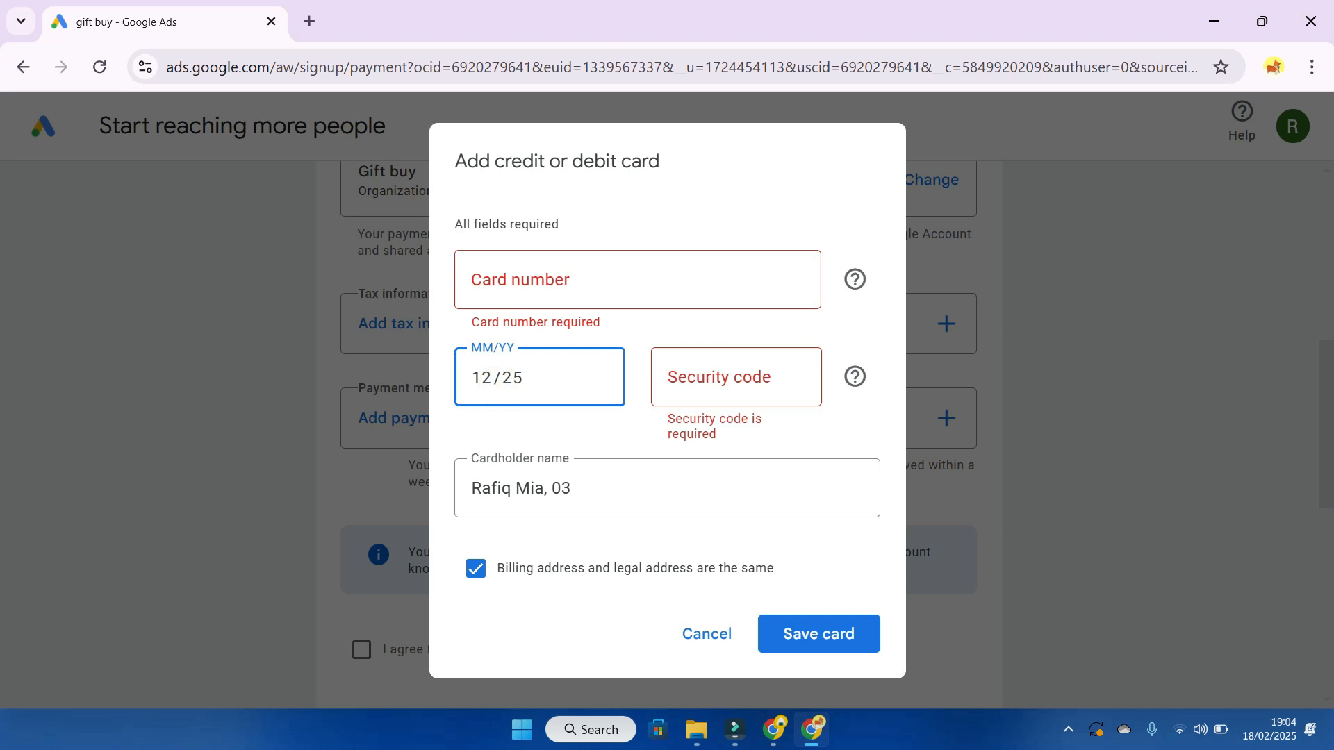
click(538, 379)
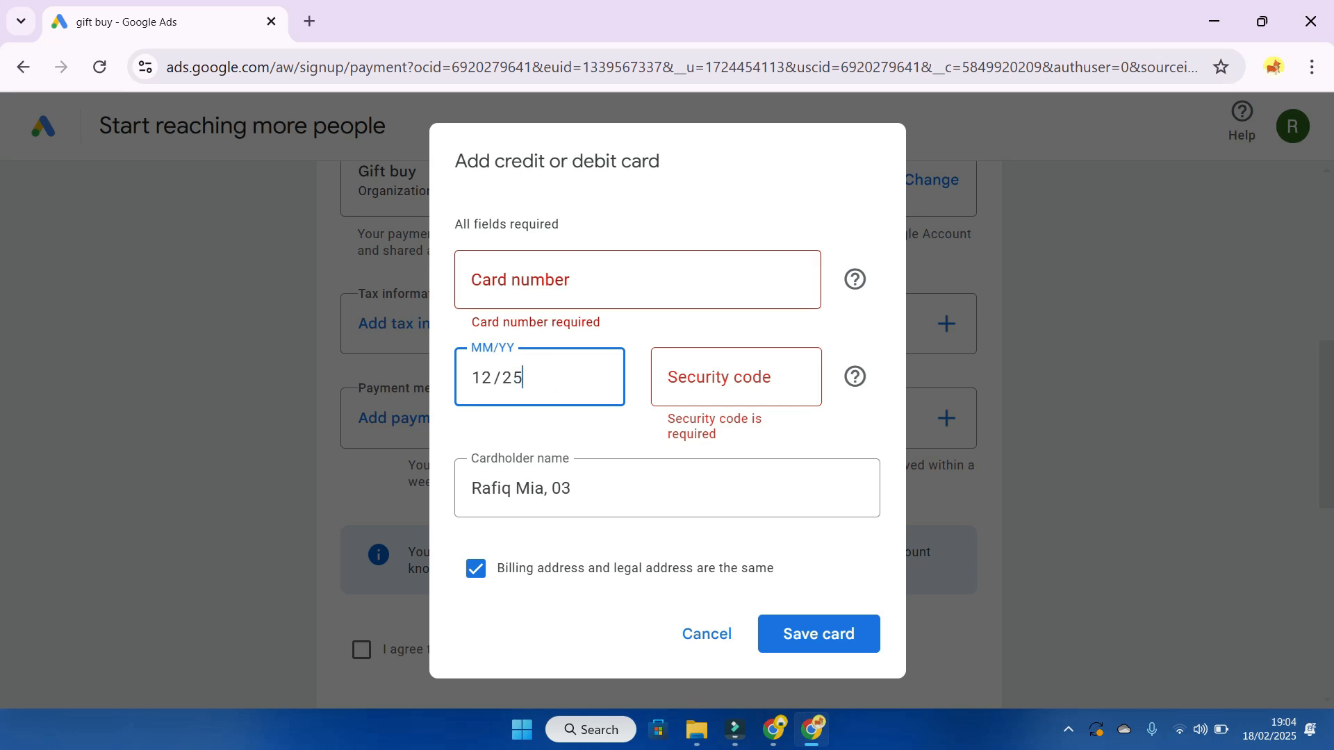
key(BackSpace)
text(6)
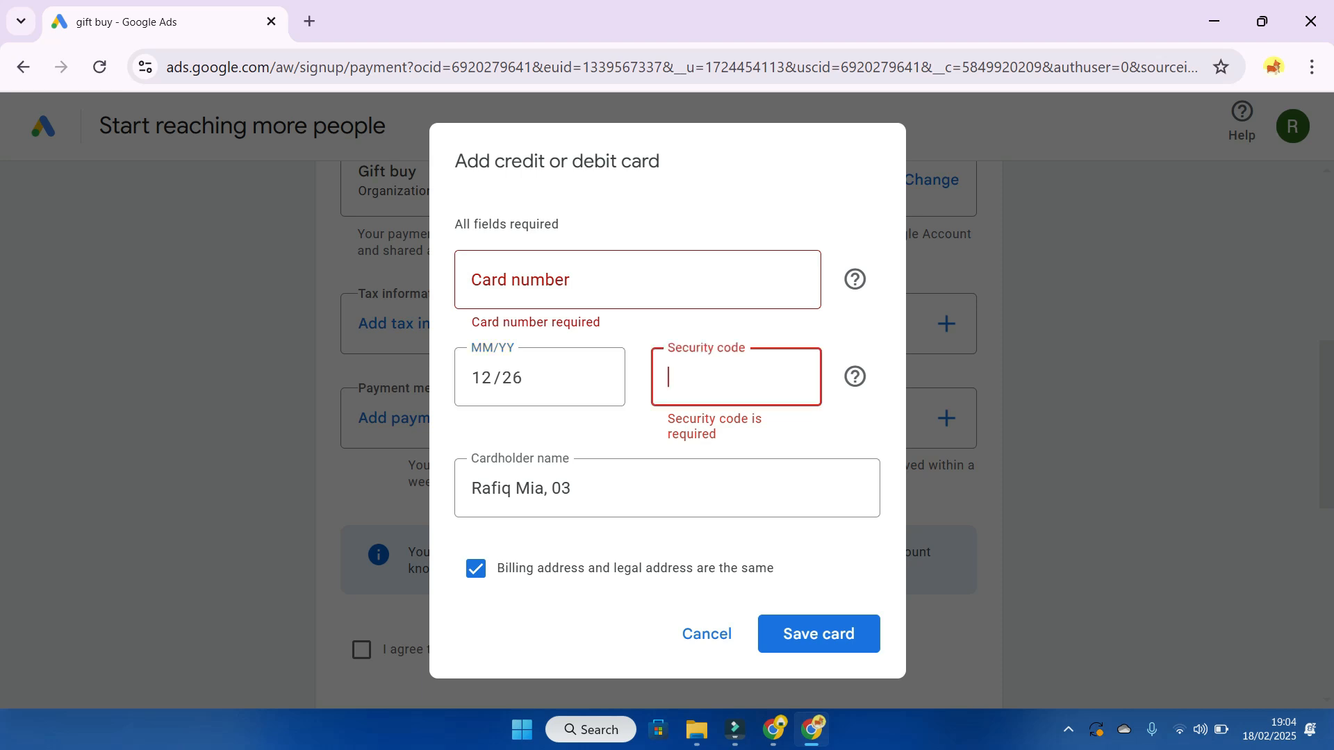
click(537, 376)
double_click(537, 376)
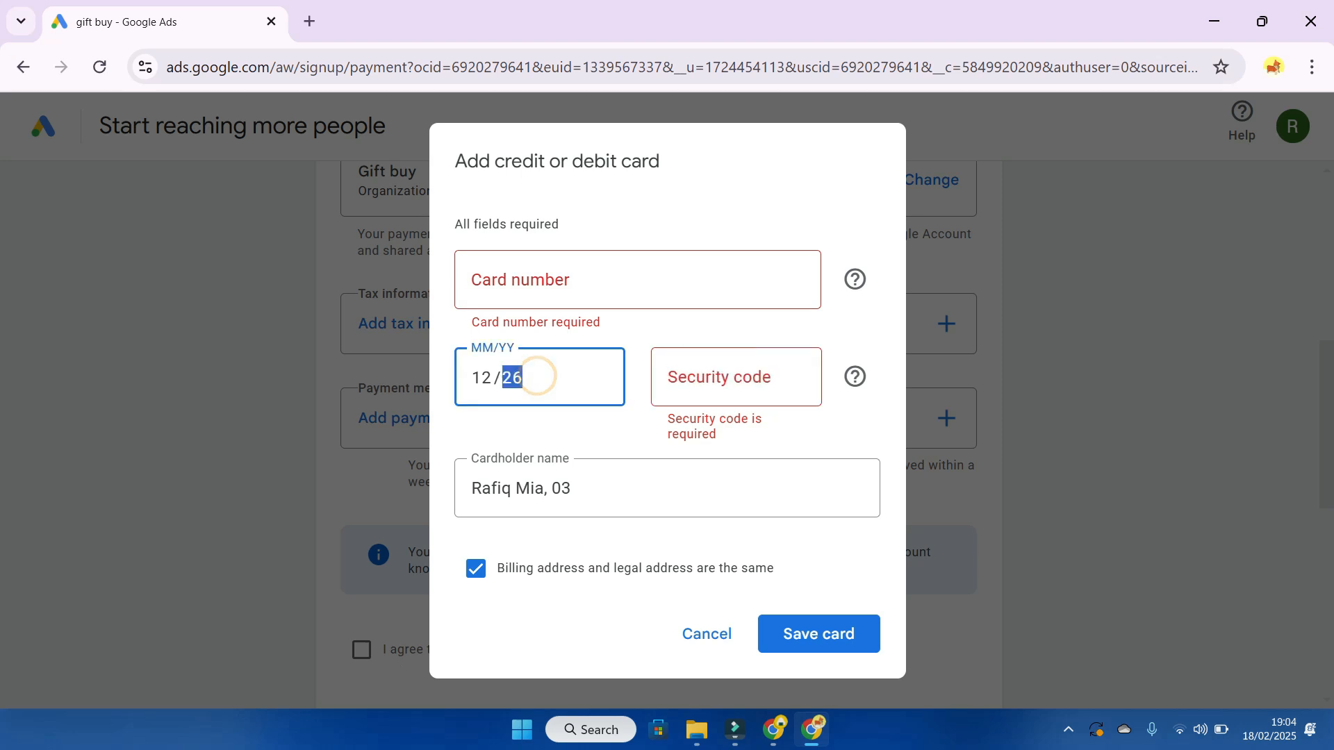
text(30)
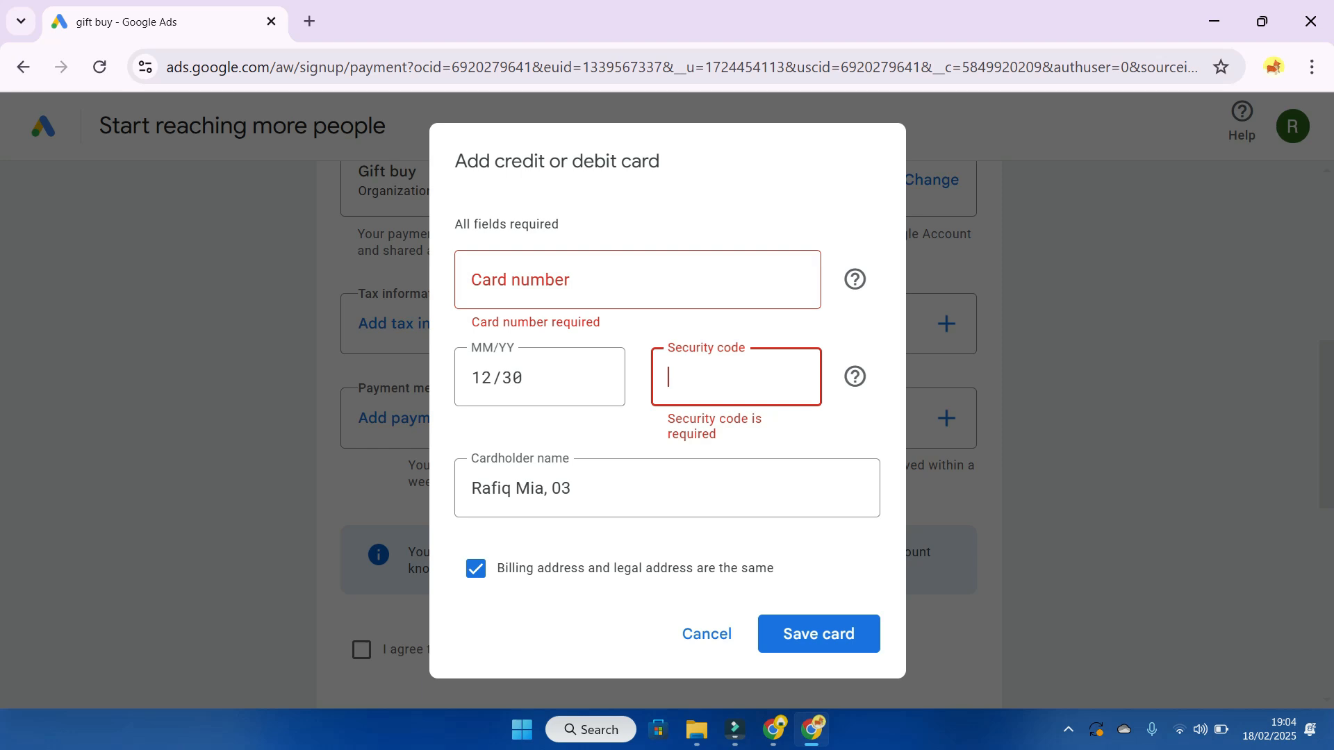
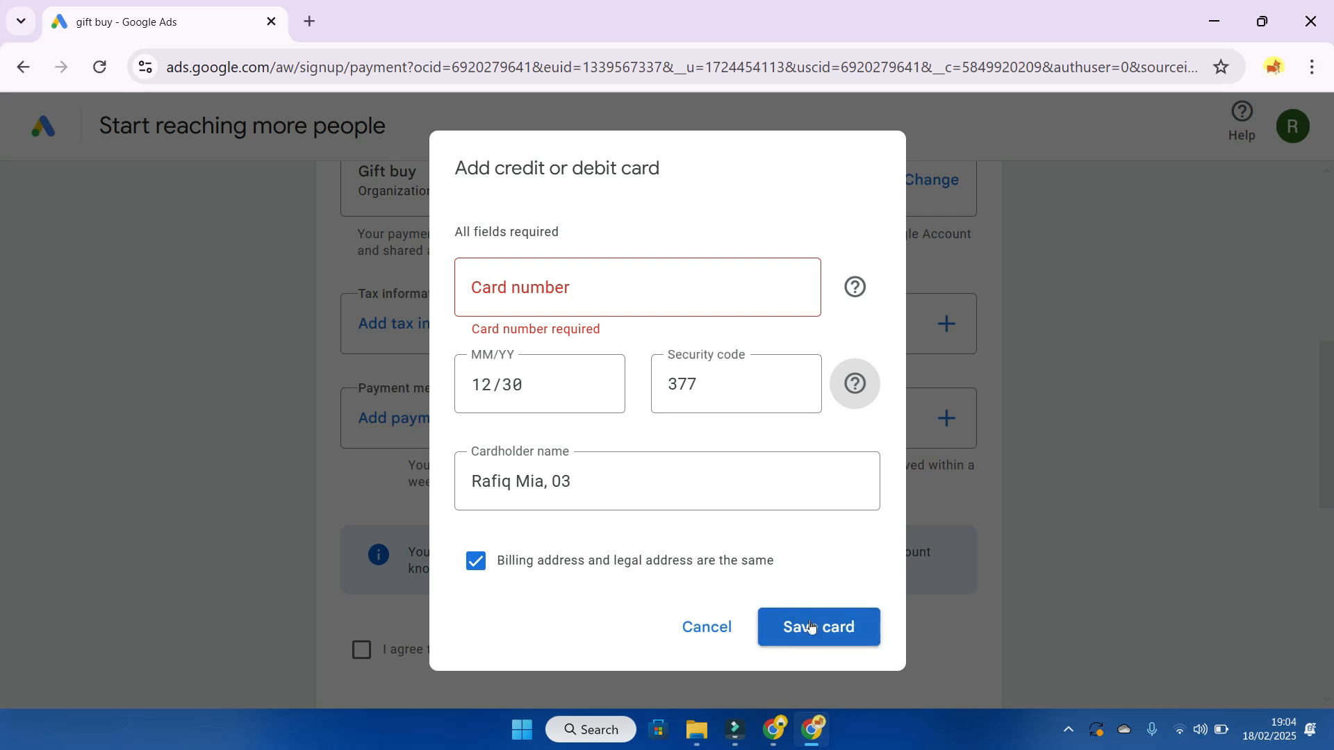
- Enter the card's security code, then cancel the card form and the payment method dialog
click(719, 627)
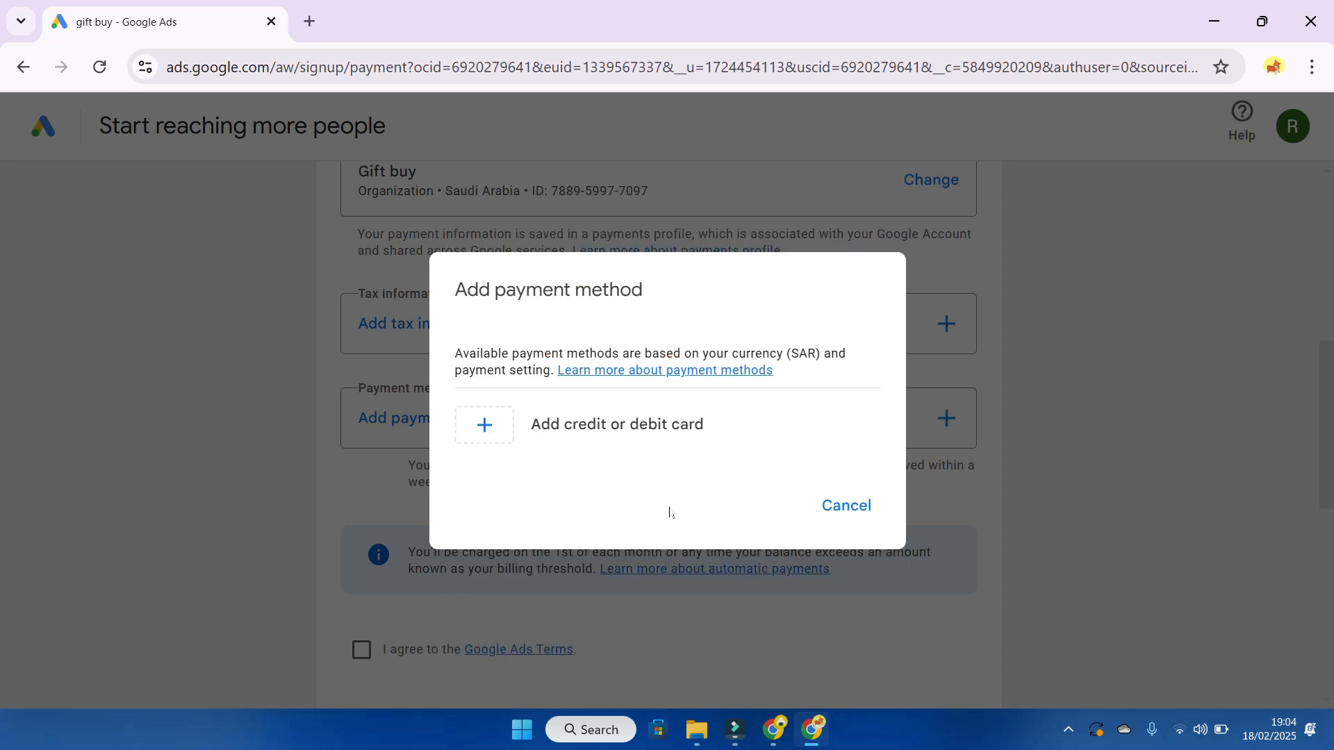
click(848, 506)
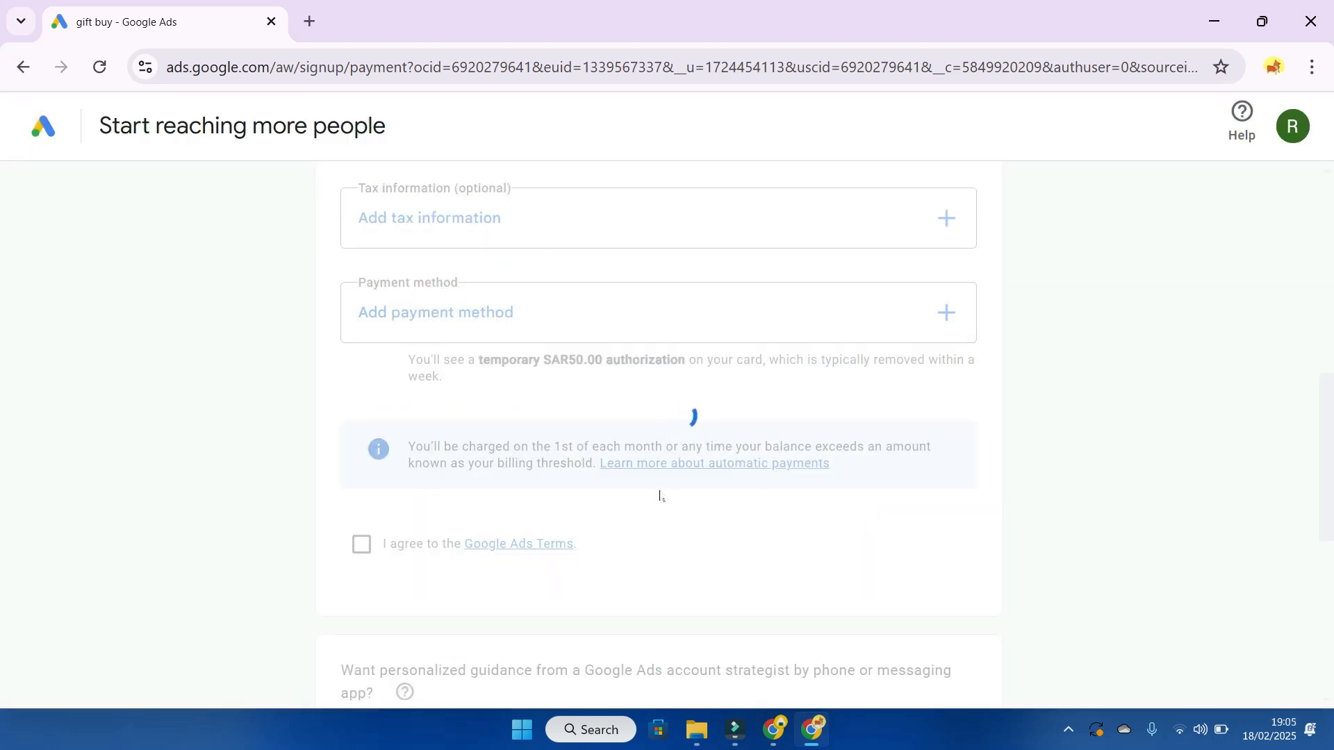
- Agree to the Google Ads Terms on the payment settings page
scroll(660, 496, down, 5)
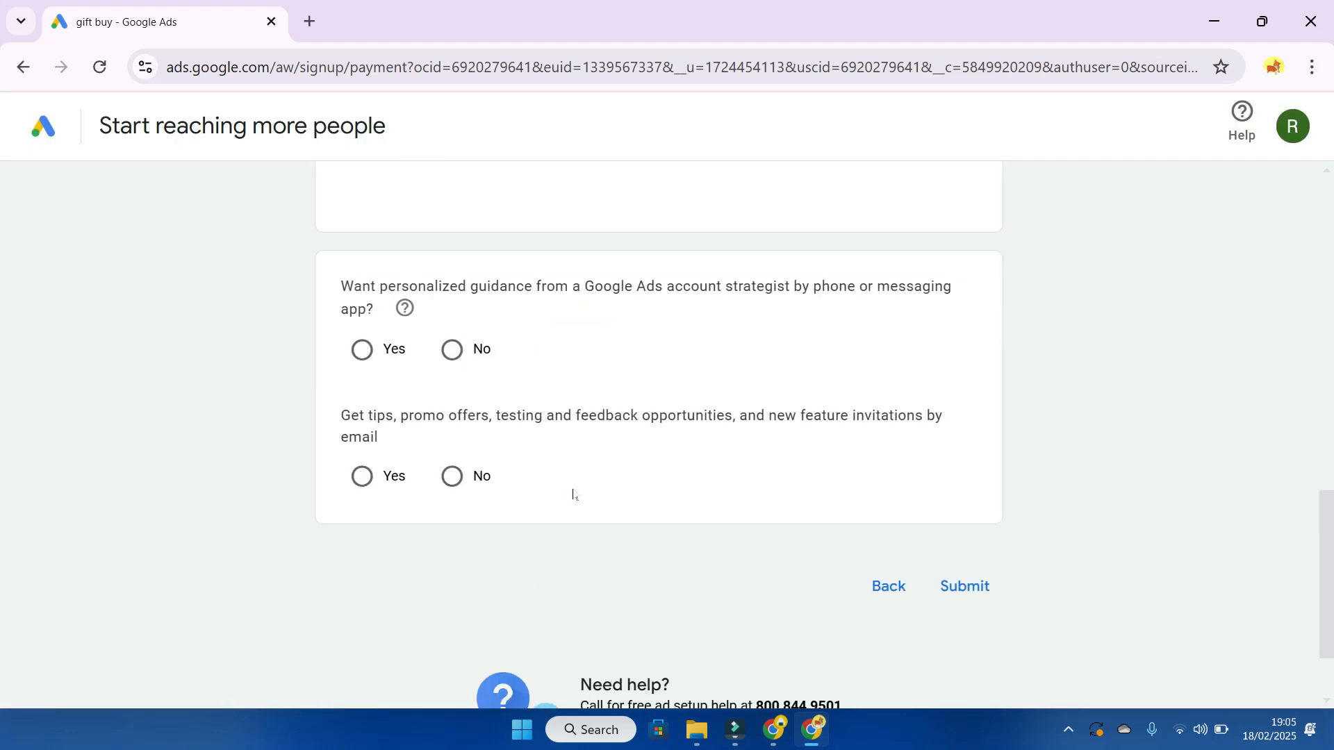
scroll(573, 494, up, 6)
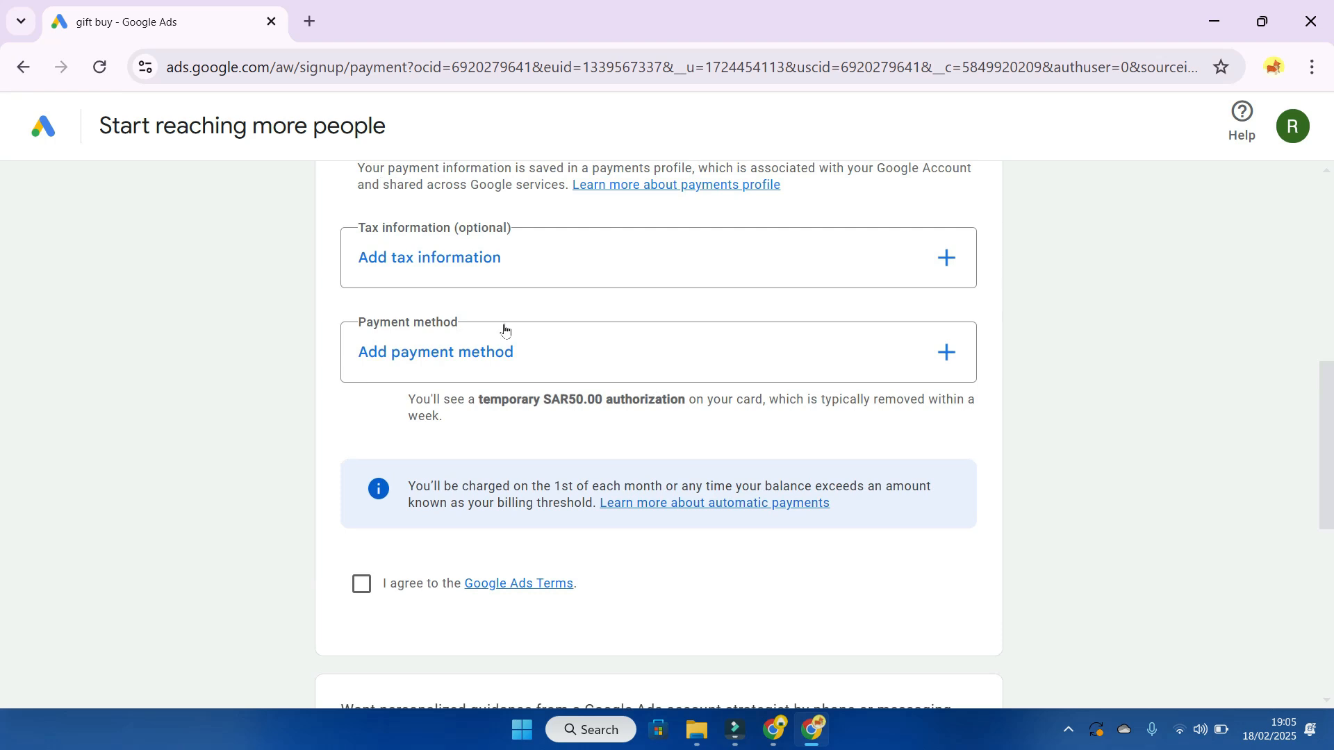
scroll(562, 337, down, 3)
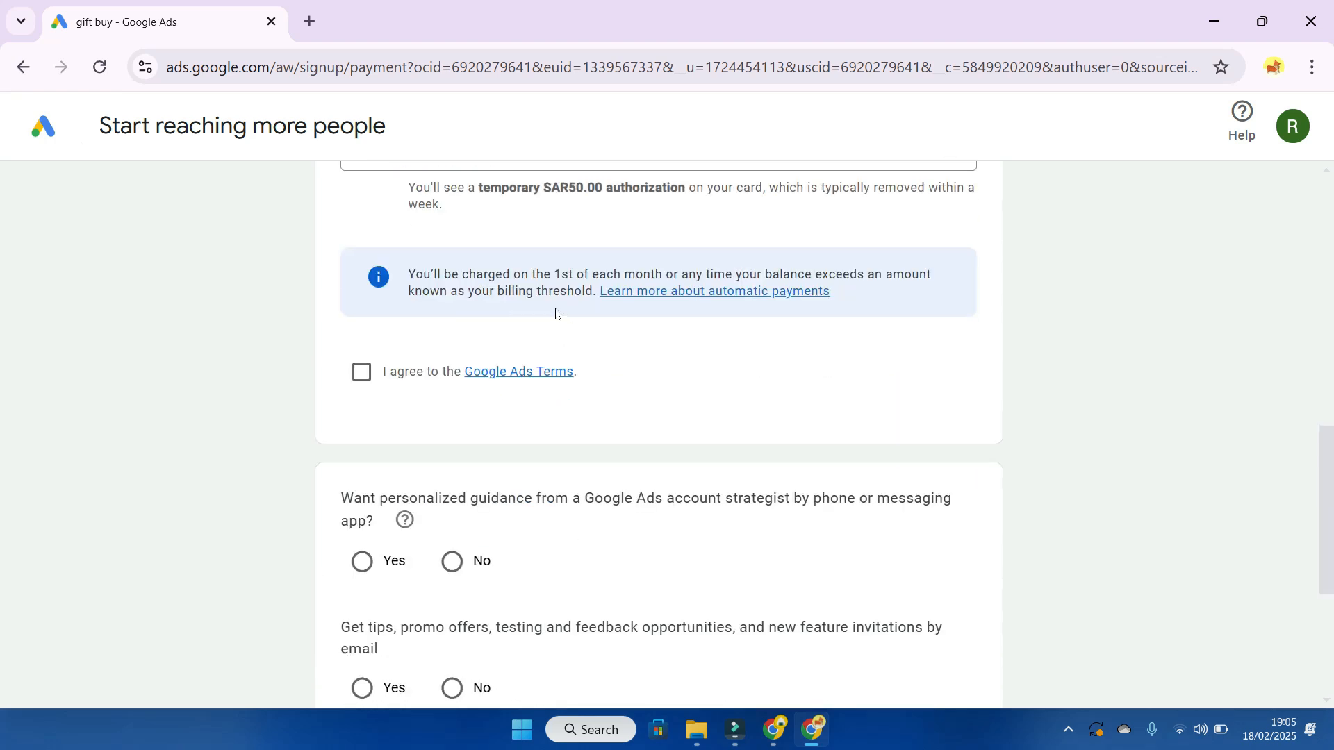
click(361, 379)
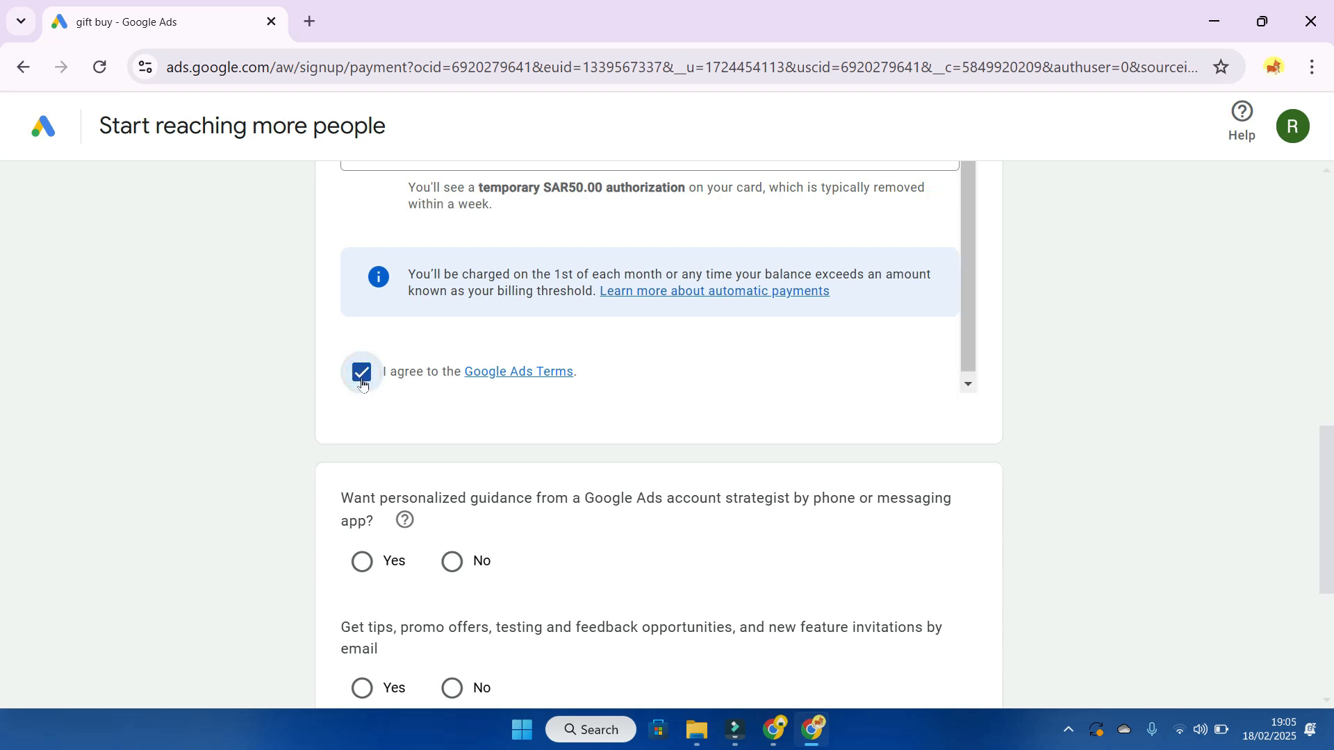
scroll(551, 418, down, 5)
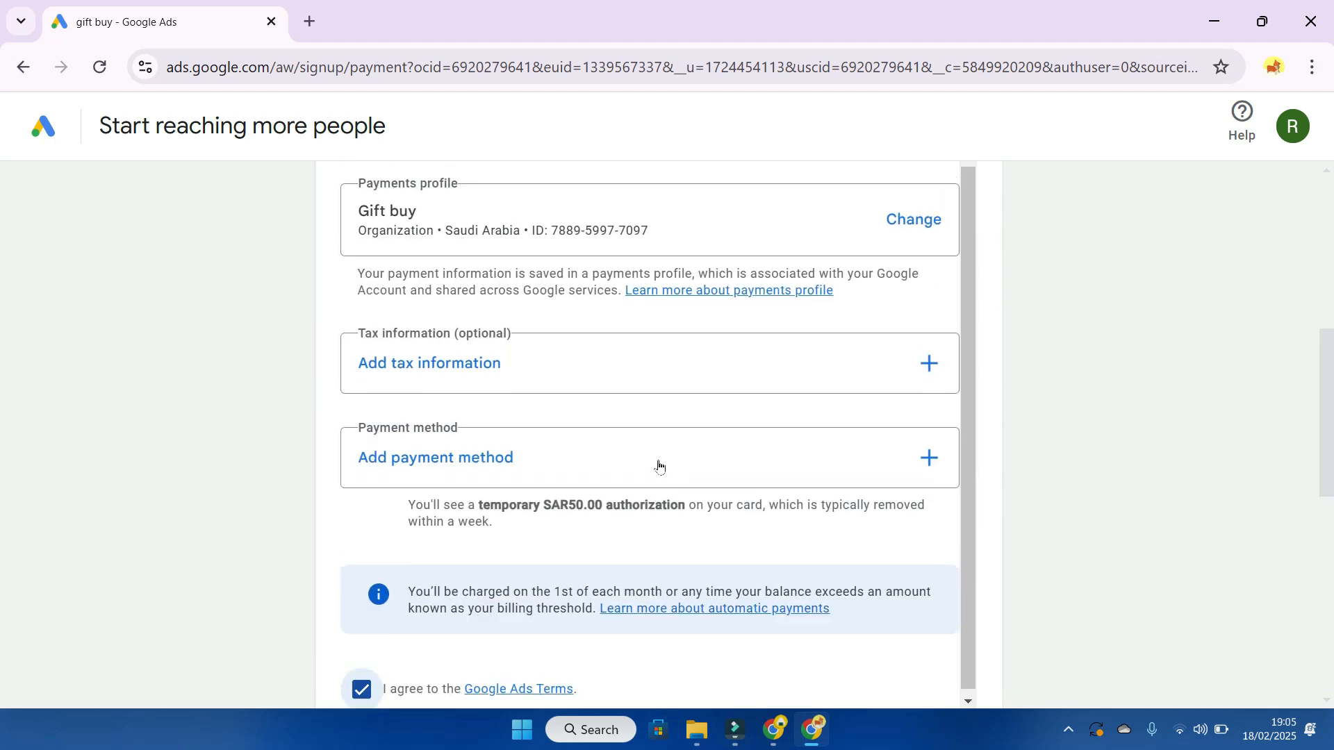
scroll(664, 461, up, 5)
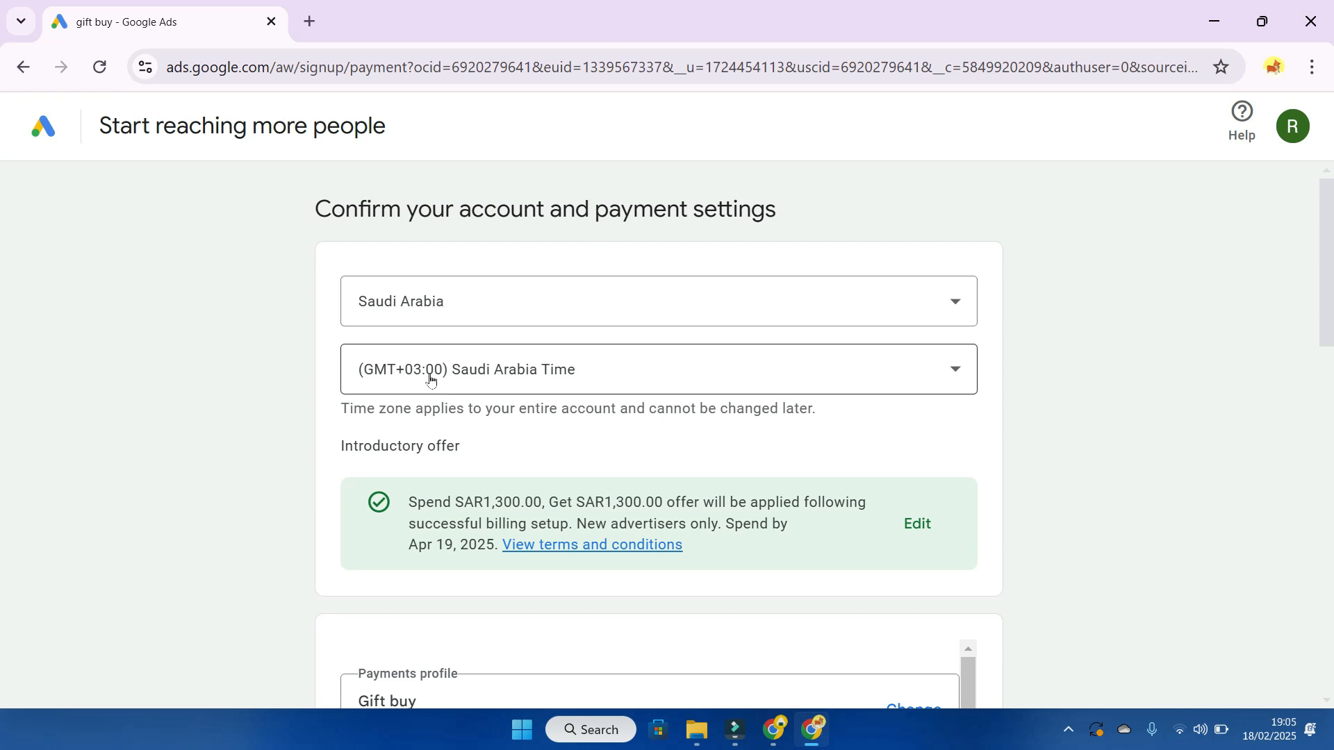
- Switch to File Explorer and open a different Chrome profile shortcut from the Chroom Browser folder
mouse_move(697, 739)
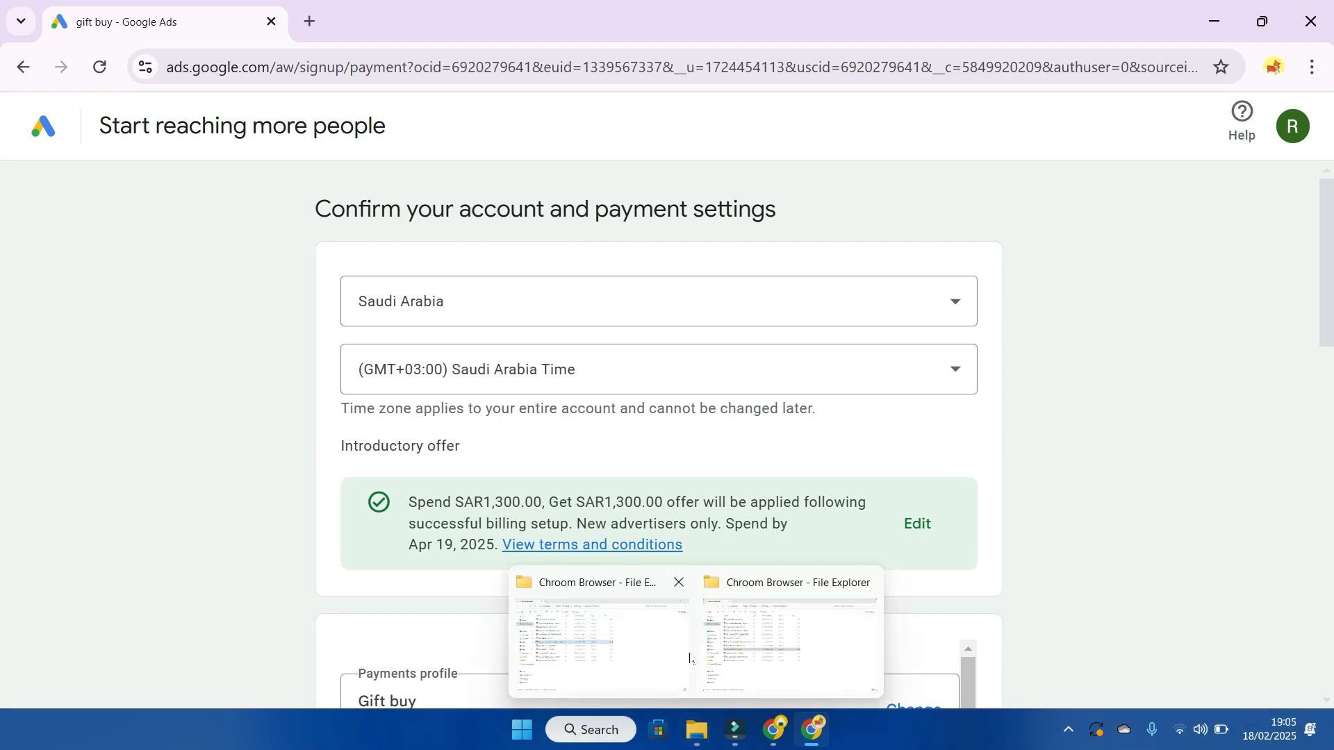
click(790, 645)
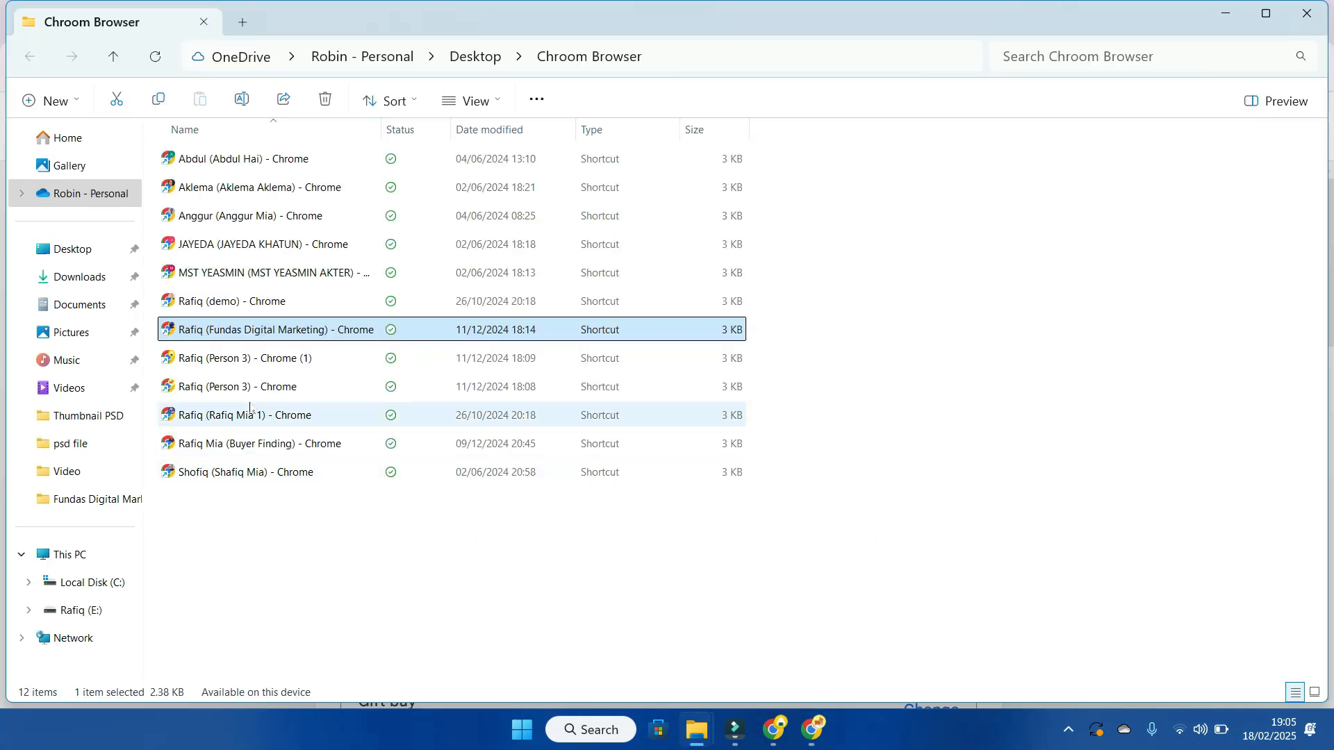
double_click(234, 417)
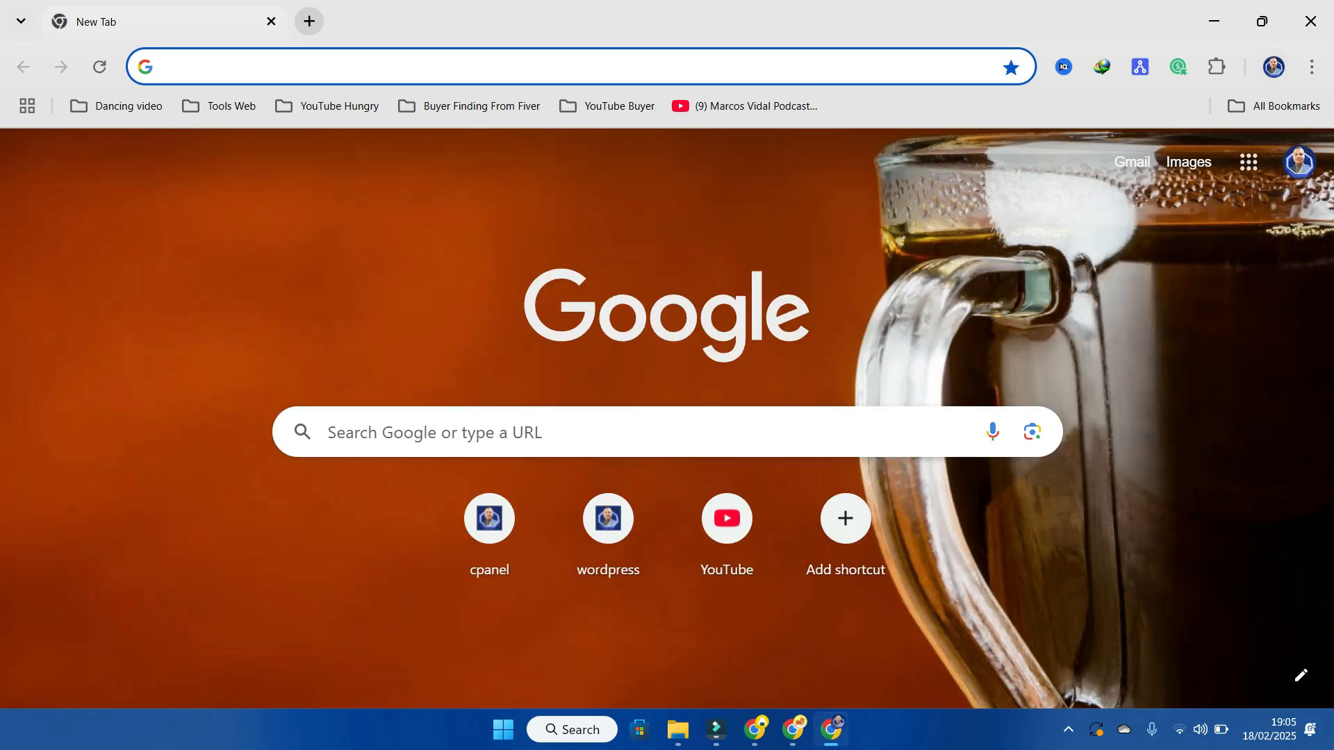
- Go to ads.google.com and sign in to Google Ads
click(224, 67)
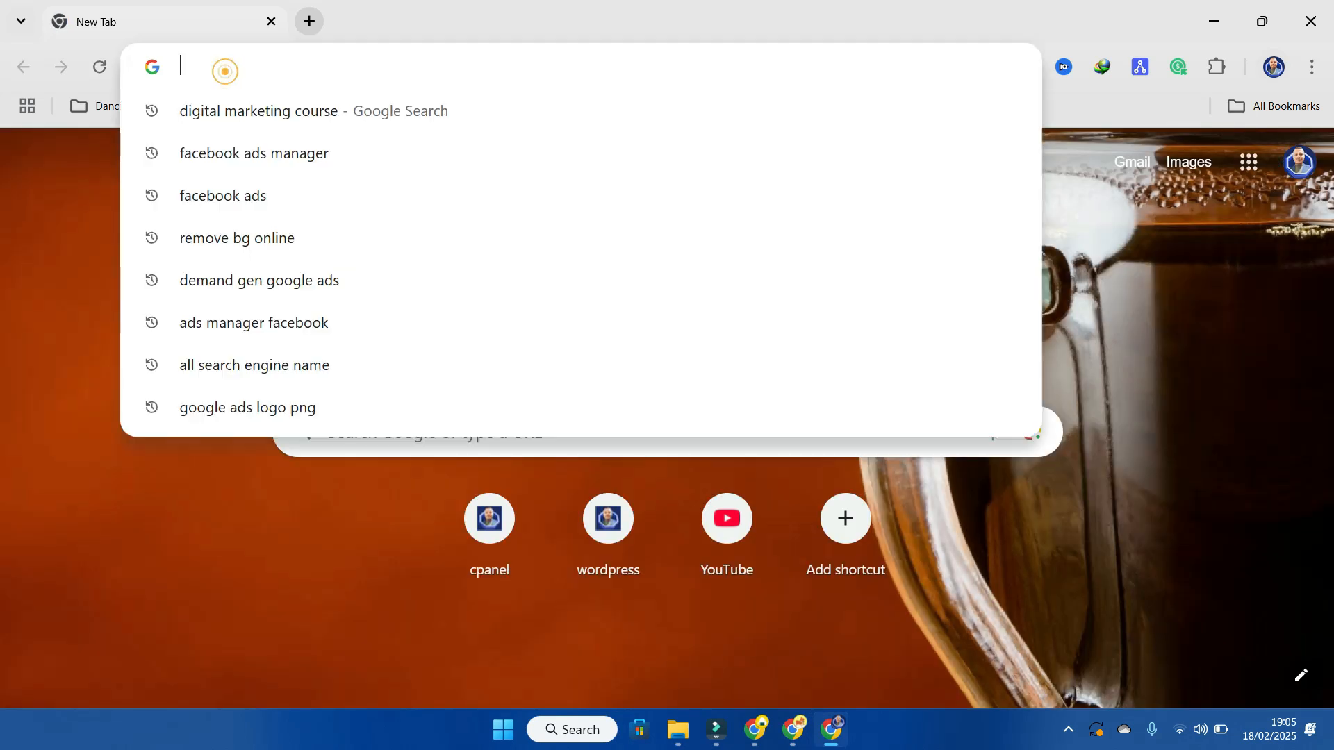
text(ads.google.com)
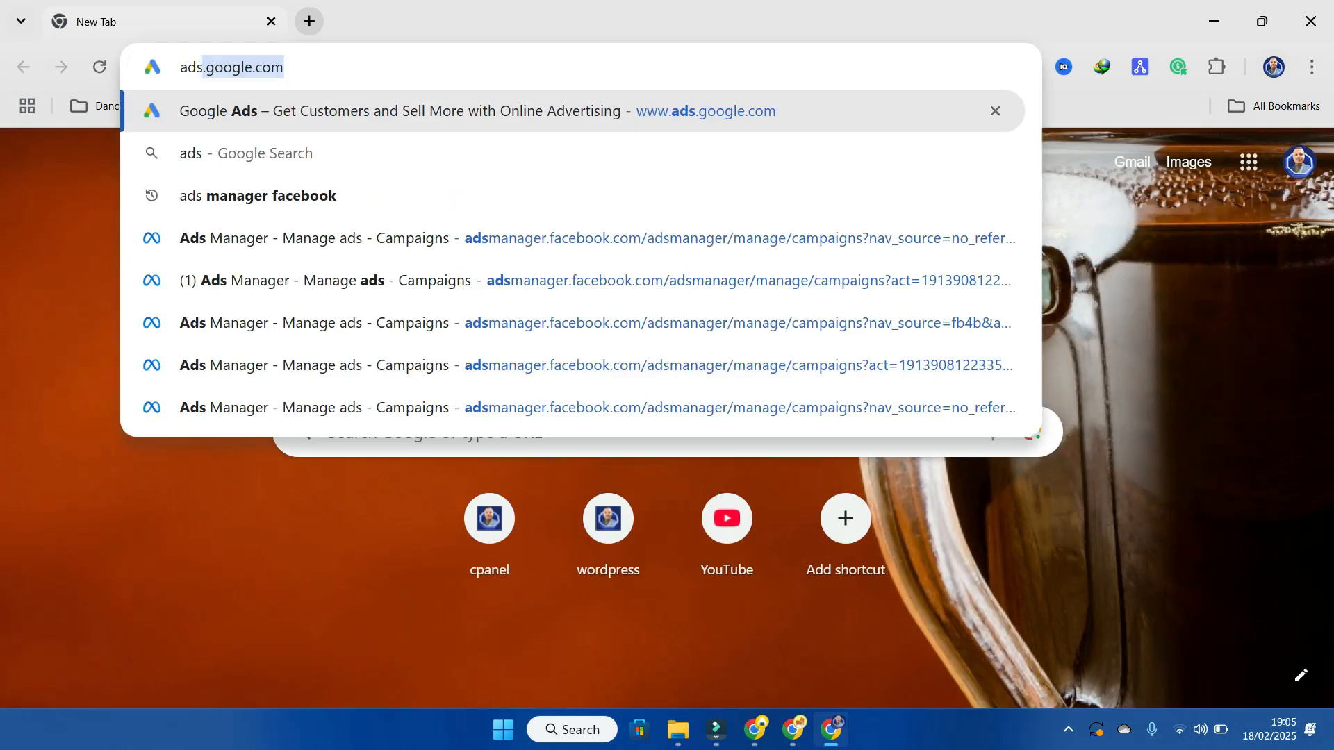
key(Return)
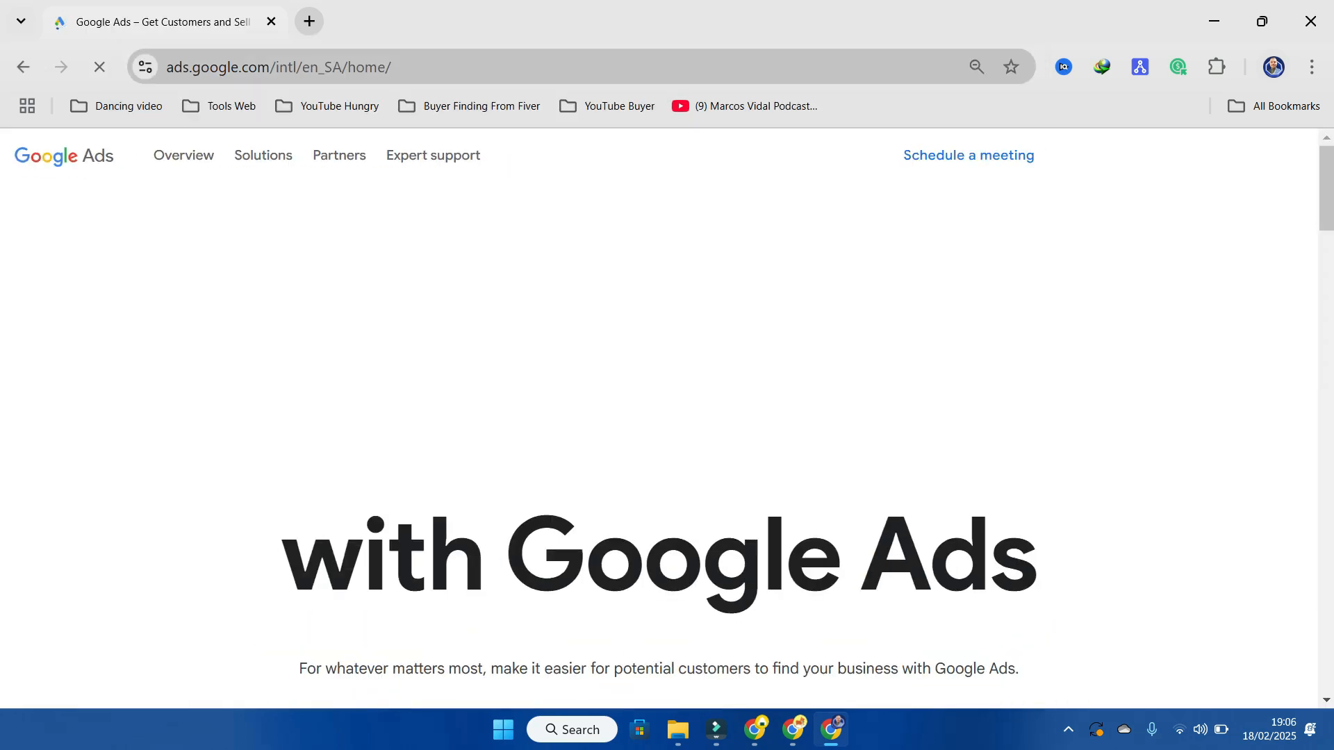
click(1212, 169)
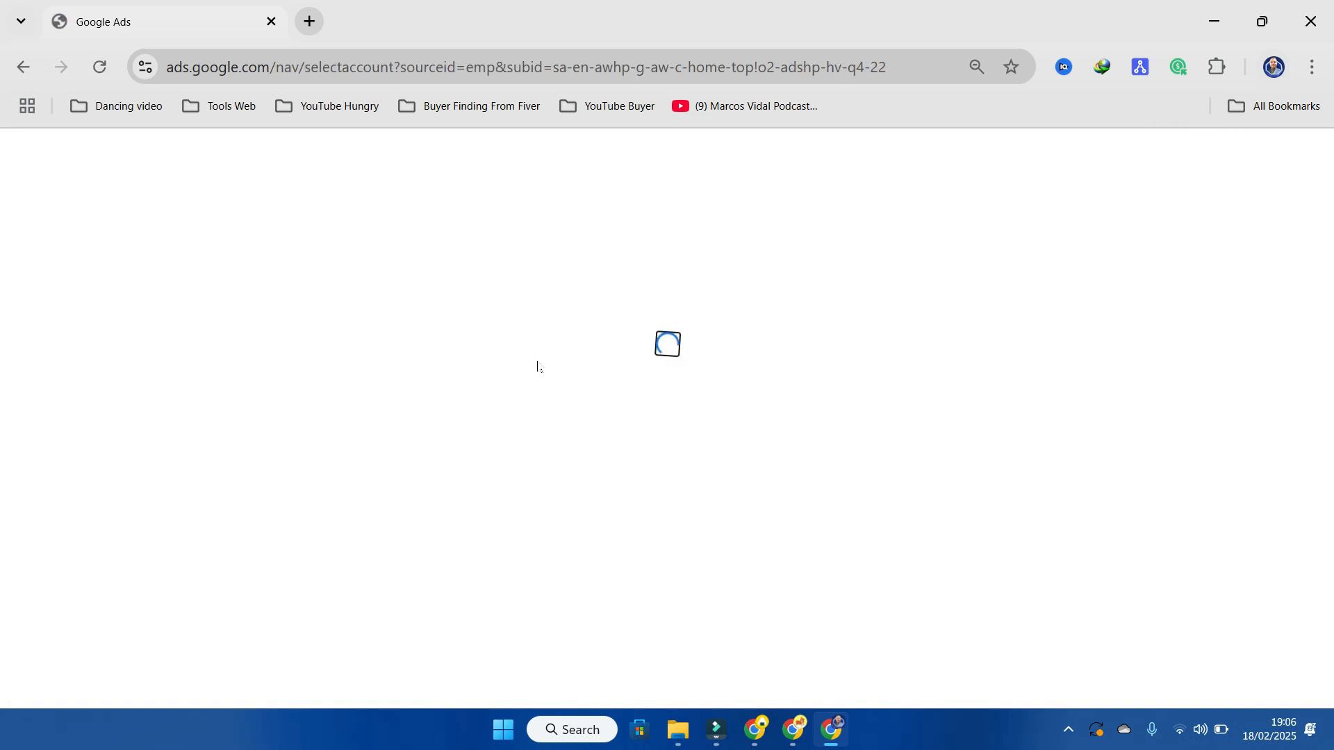
- Select the Digital Marketer account from the Google Ads account list
scroll(574, 502, down, 2)
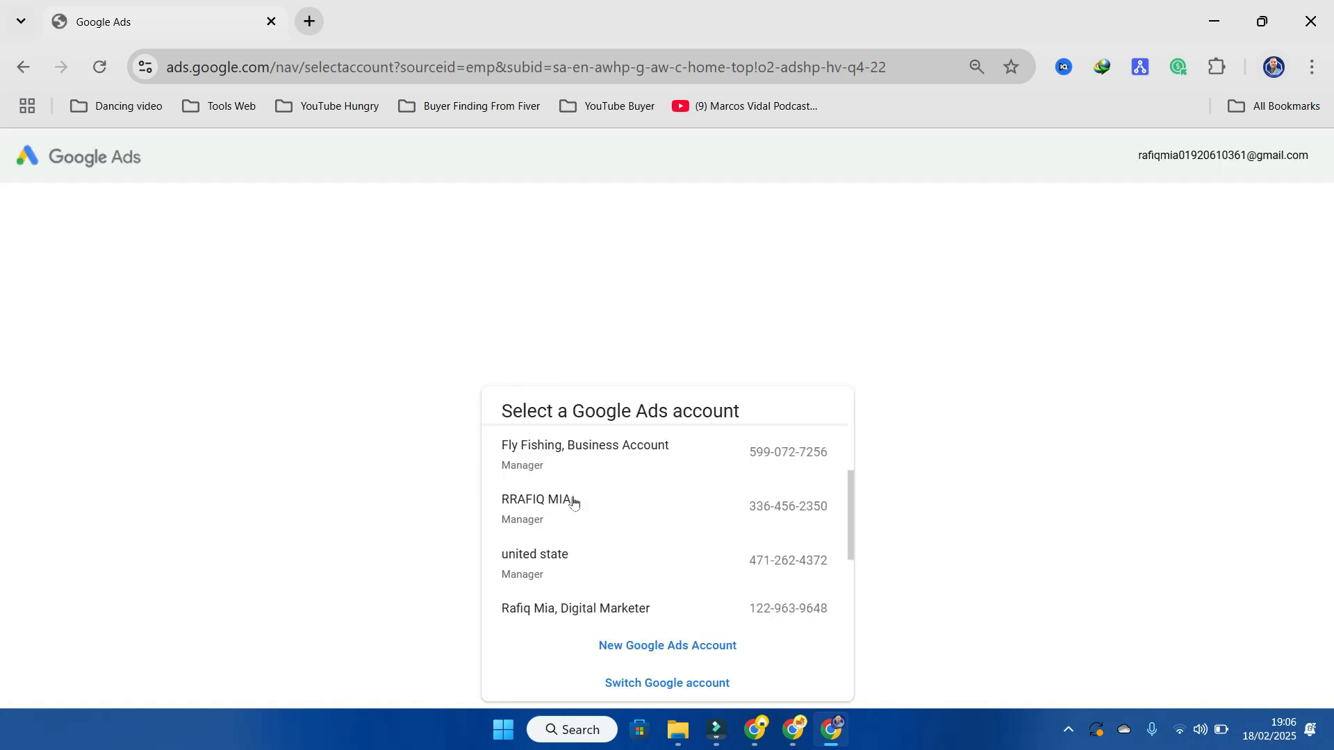
scroll(583, 549, down, 2)
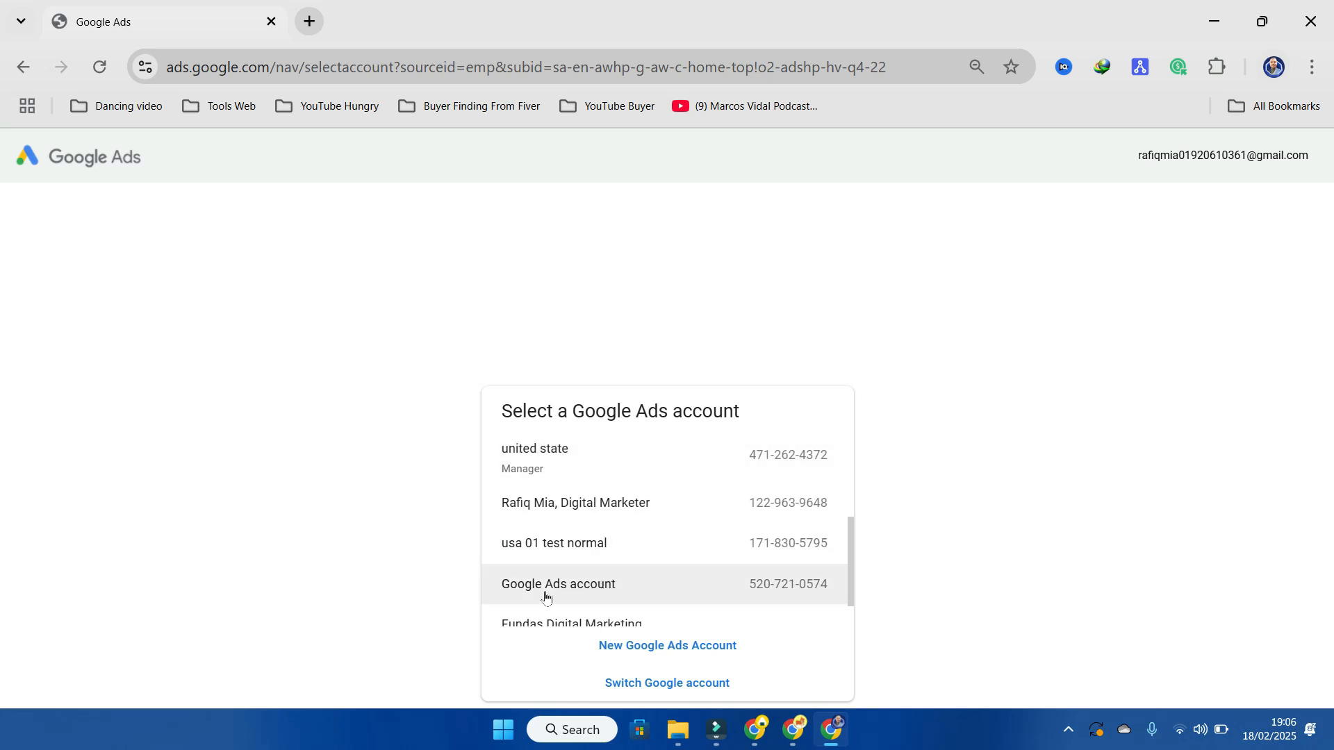
scroll(561, 576, down, 2)
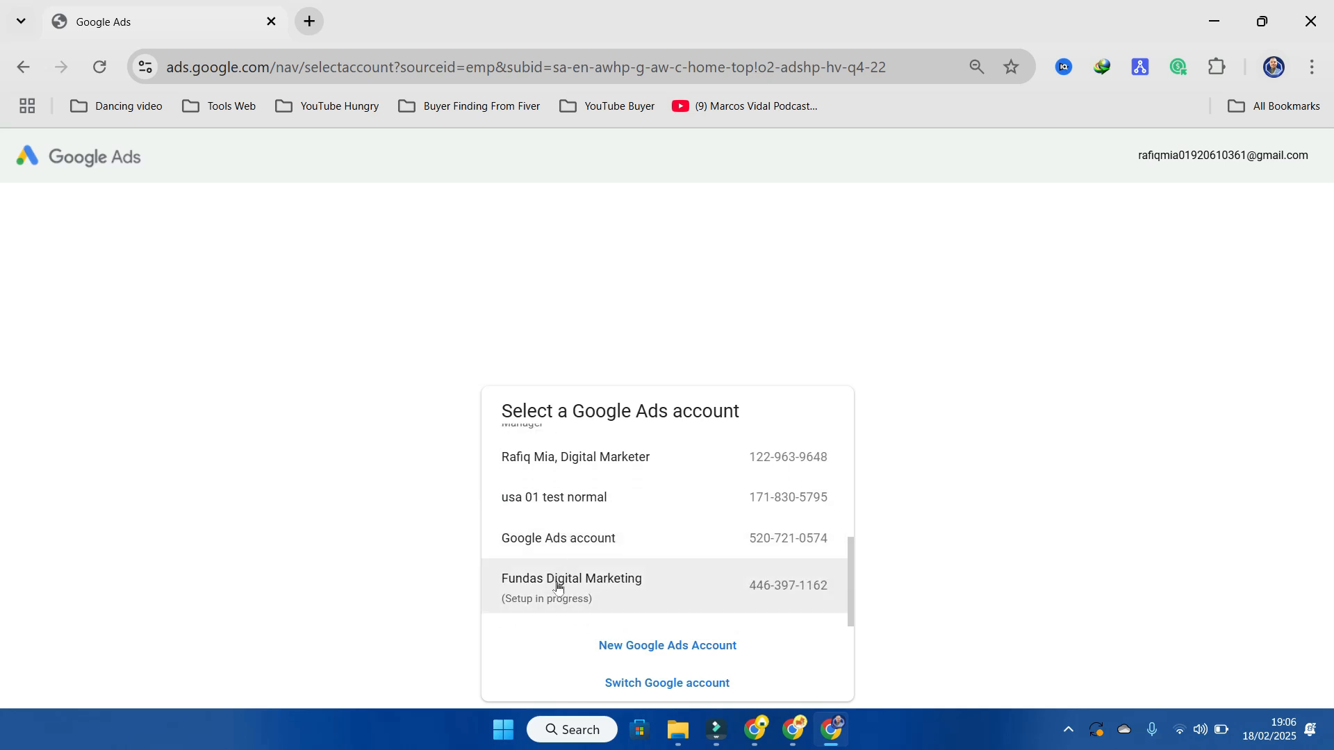
click(568, 459)
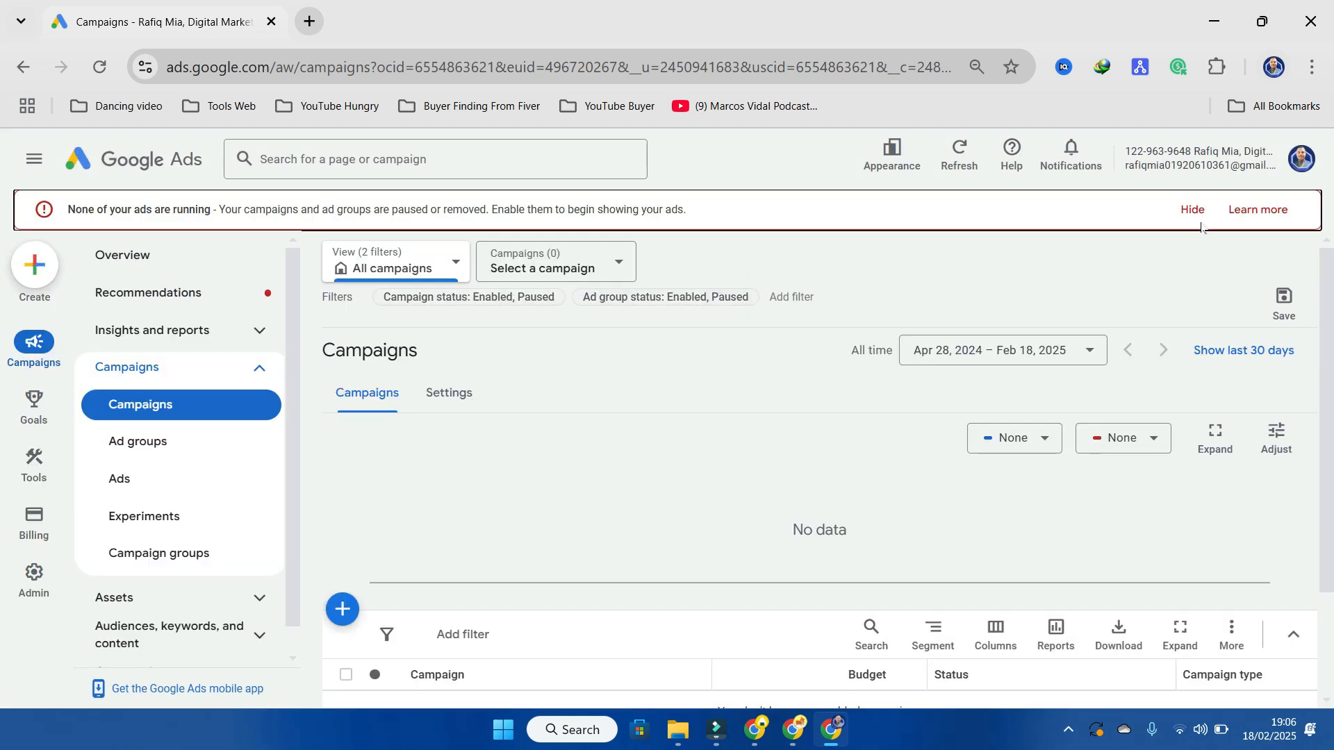
- Hide the ads-not-running warning banner and maximize the browser window
click(1193, 210)
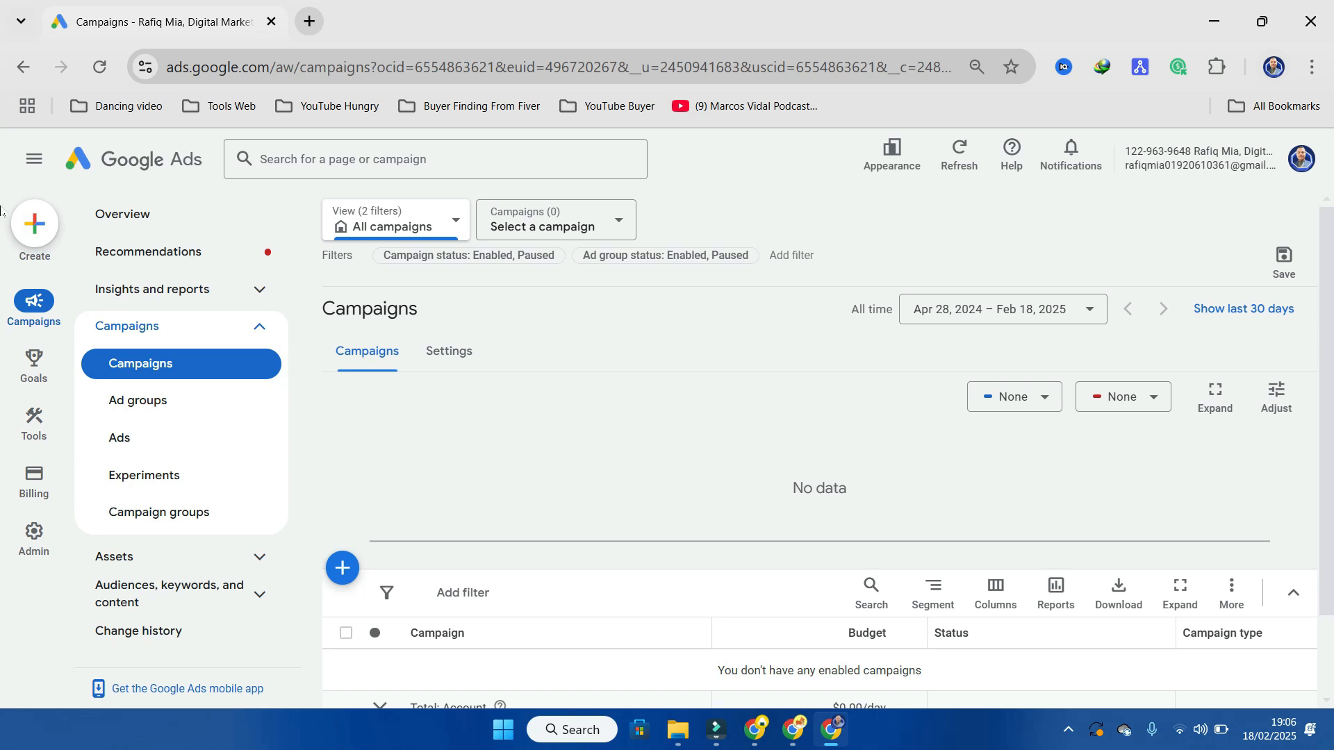
mouse_move(33, 420)
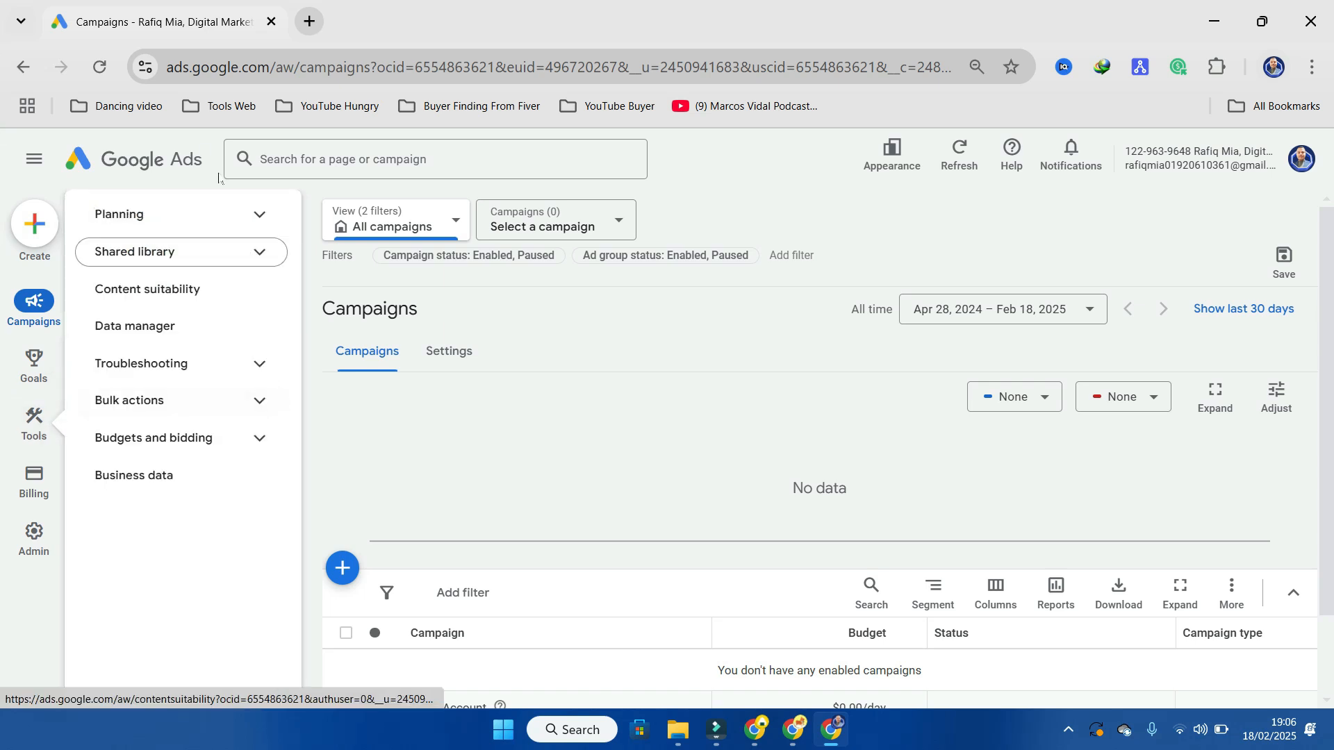
mouse_move(33, 480)
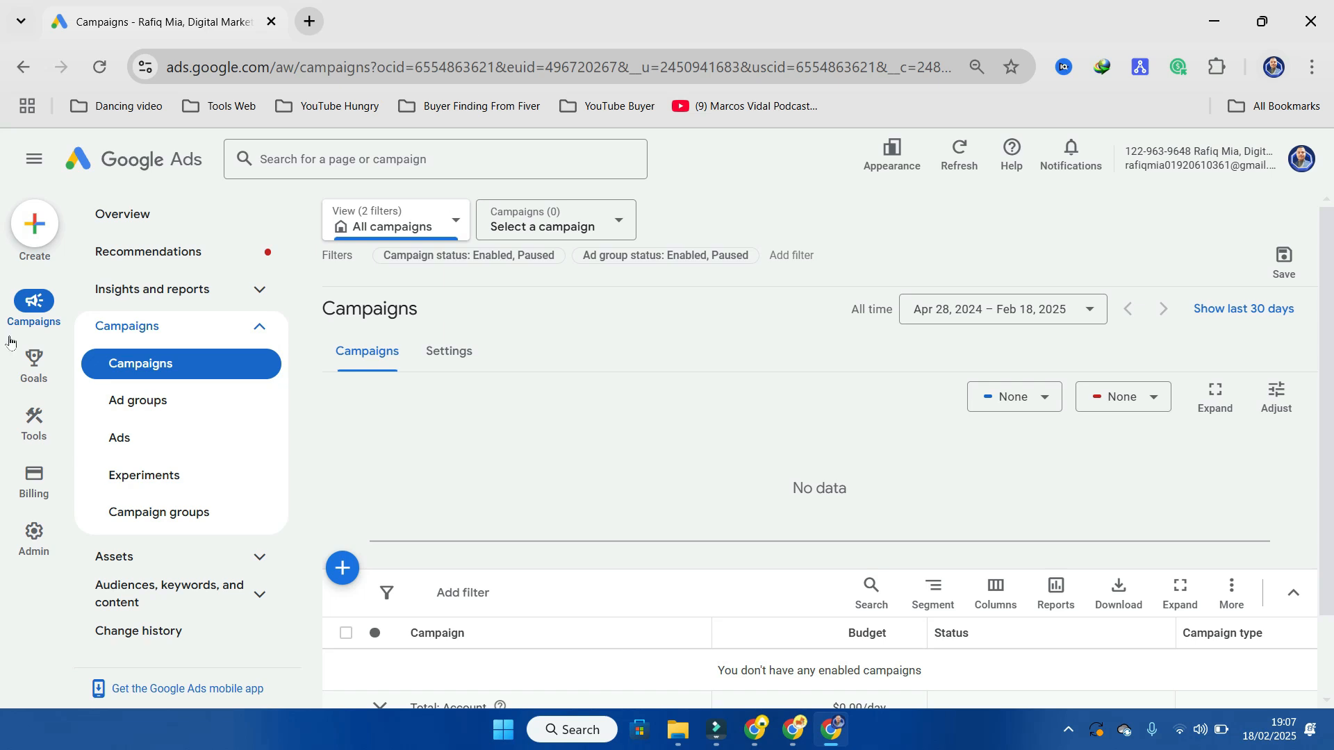
double_click(397, 26)
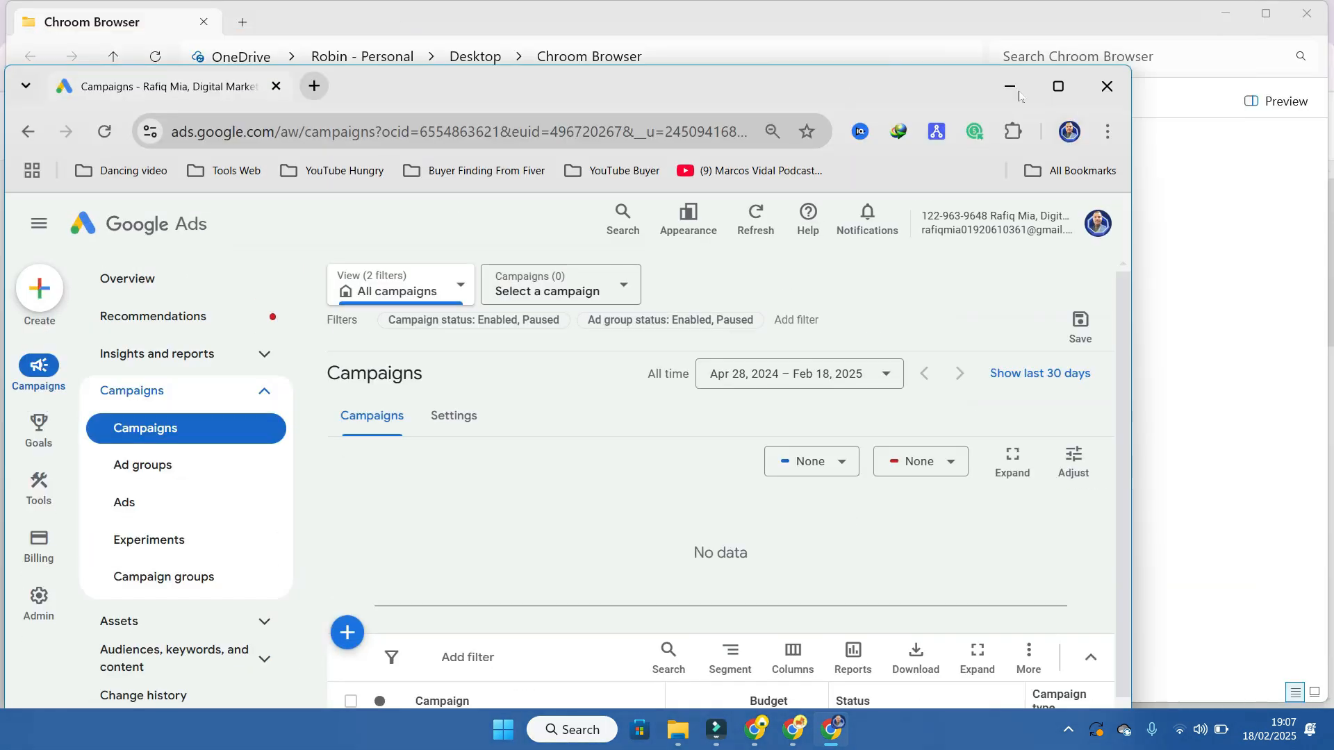
click(1059, 87)
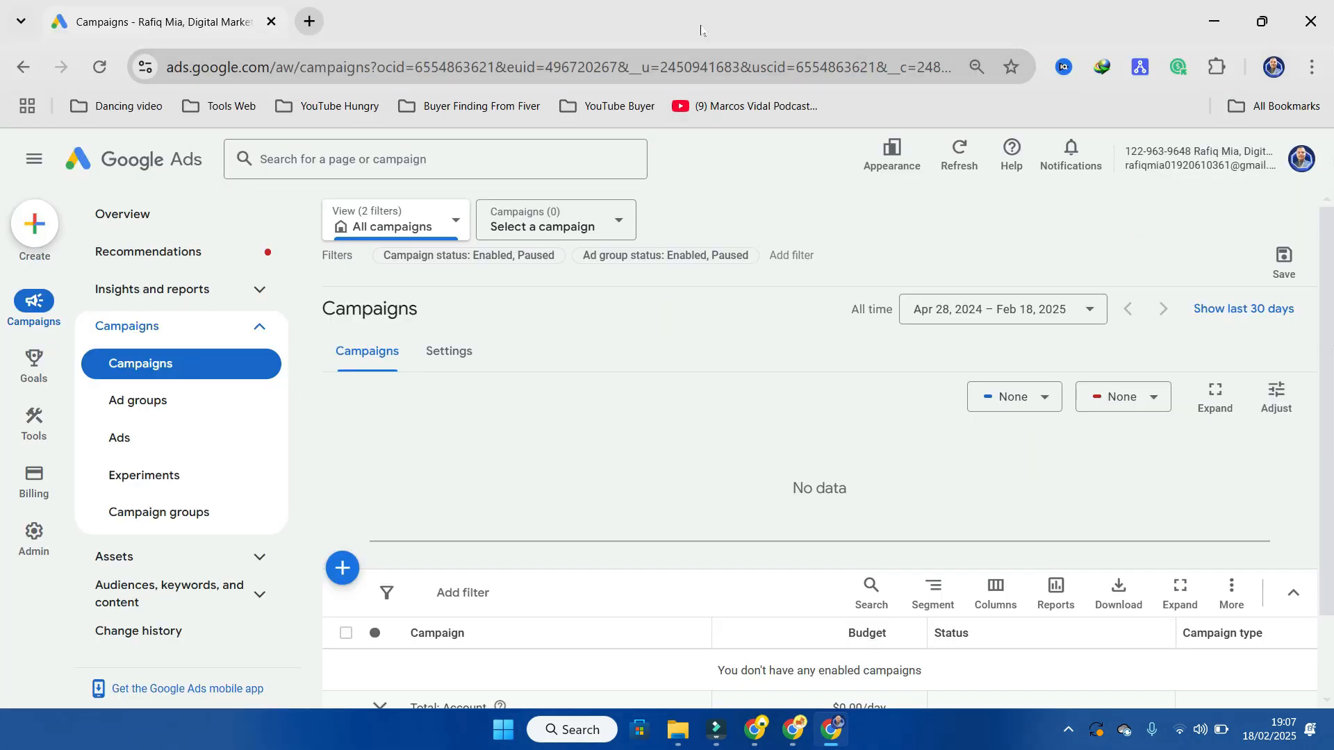